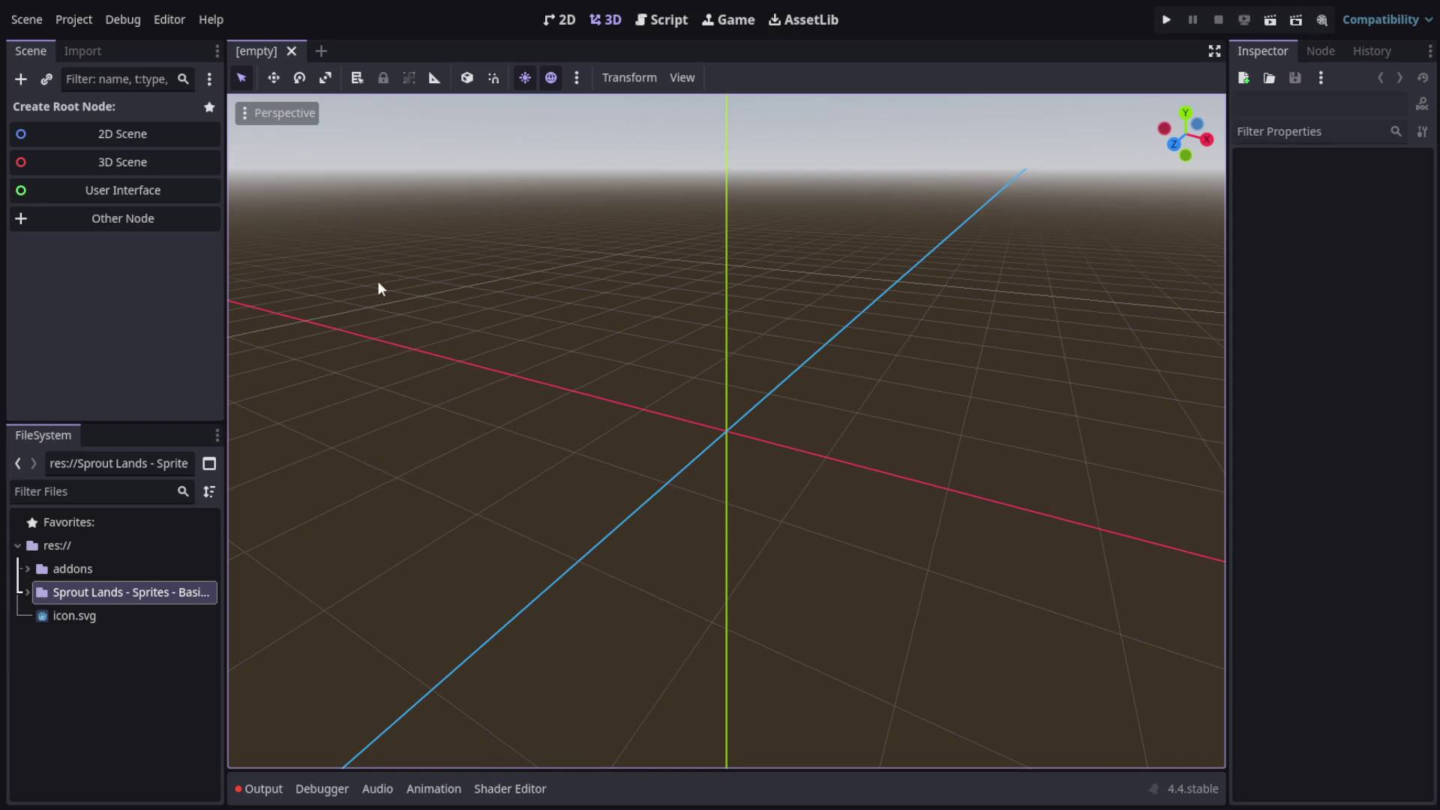
# Search the asset library for "sprite", then download and install the SpriteMesh plugin with its default files.
pyautogui.scroll(-3, 405, 300)
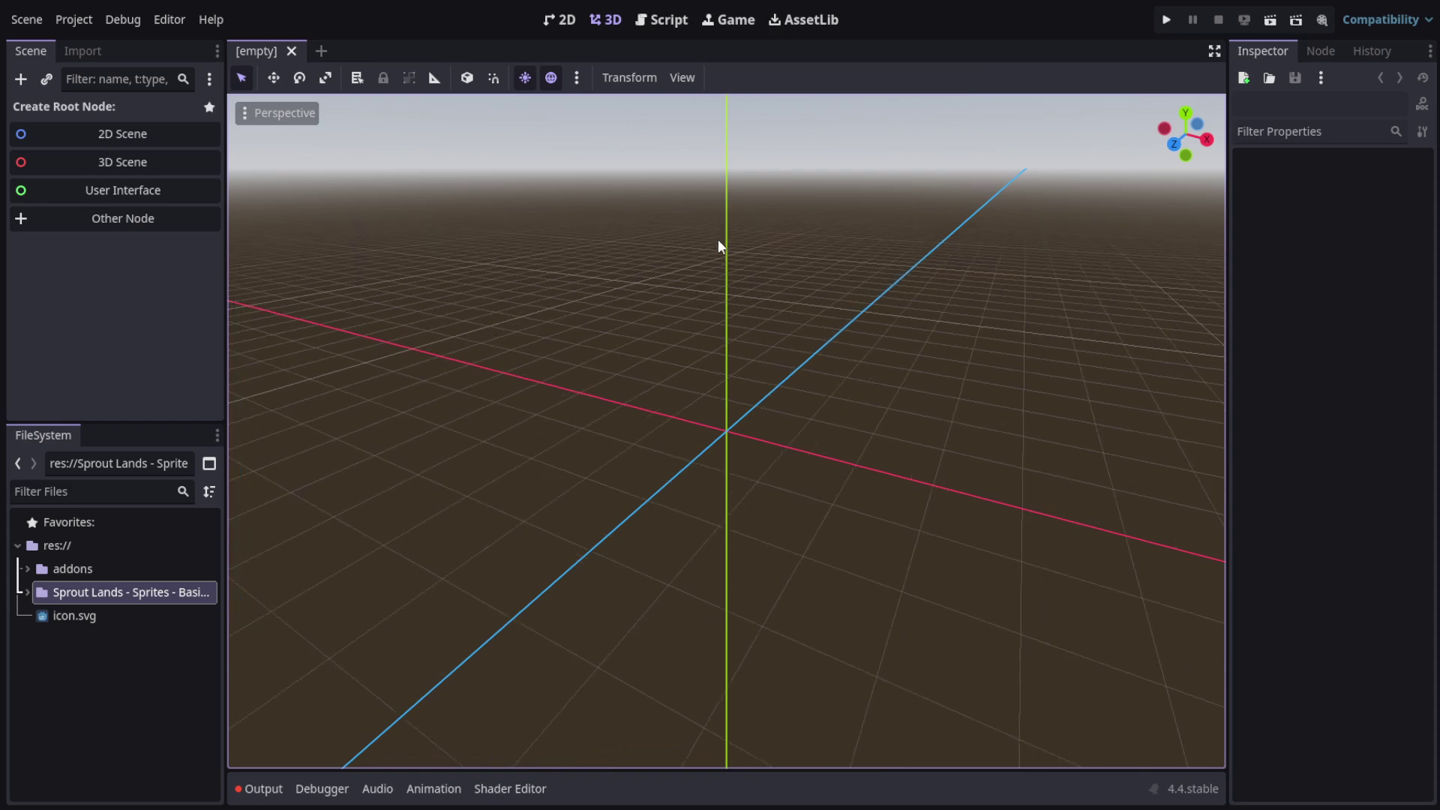
pyautogui.click(799, 21)
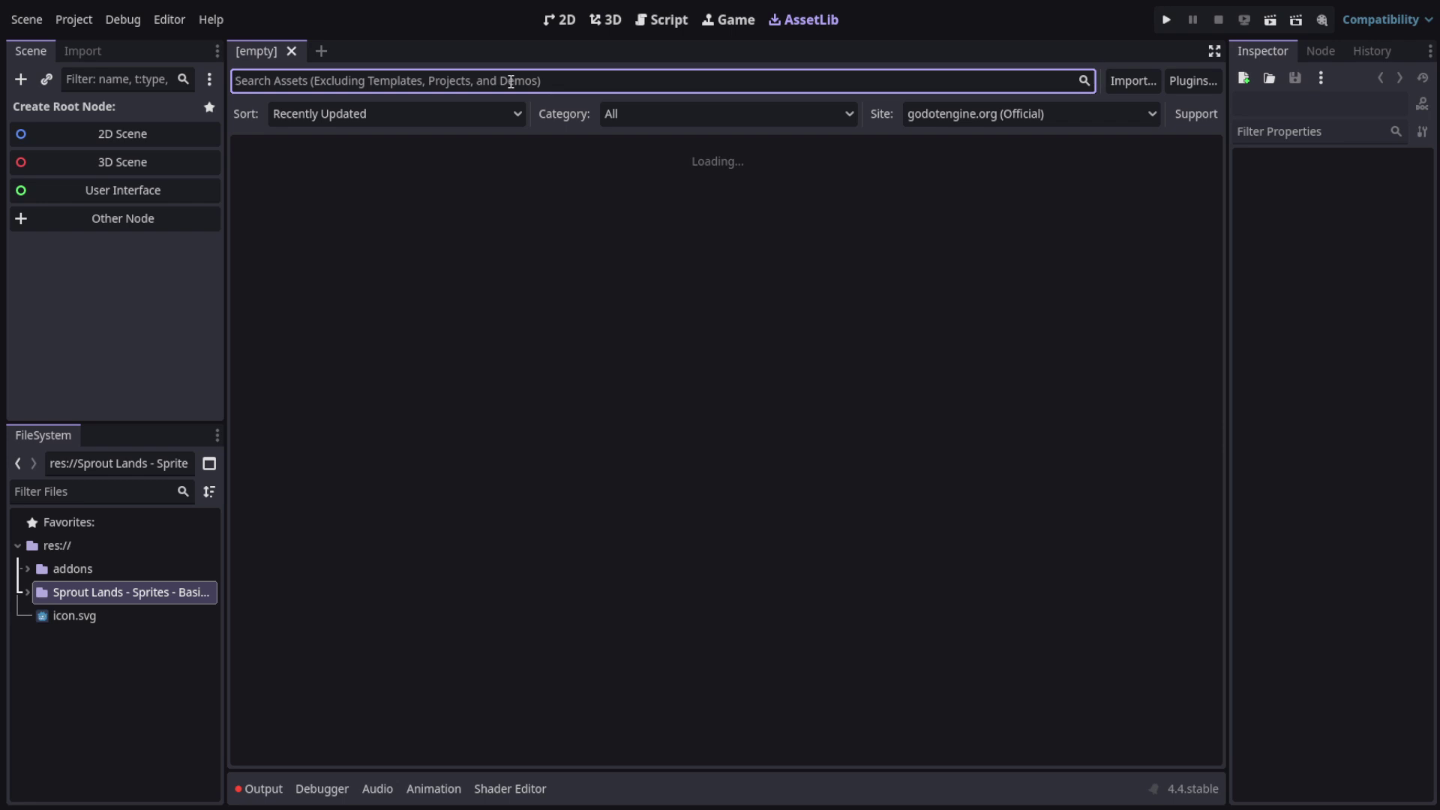
pyautogui.write('sp')
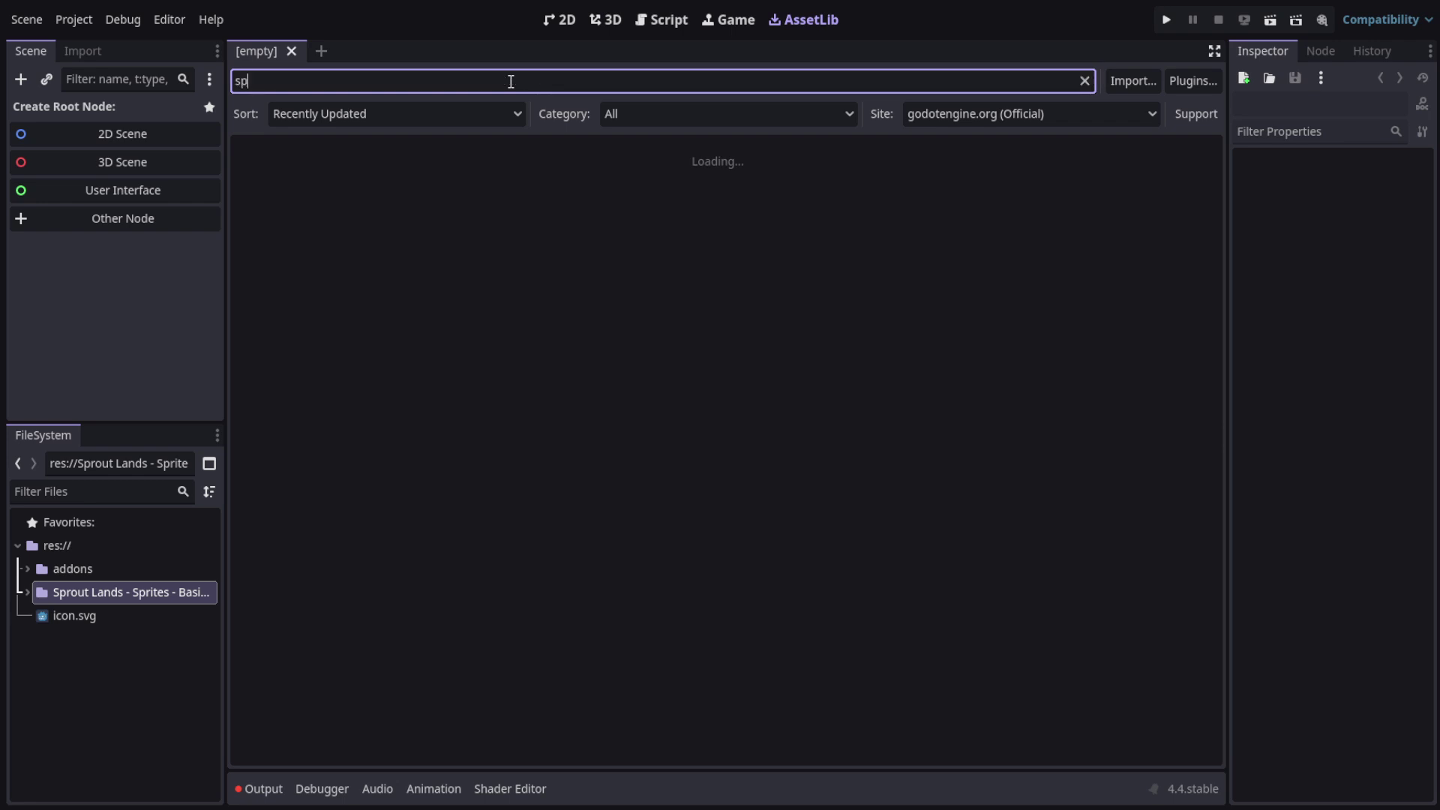
pyautogui.write('rite')
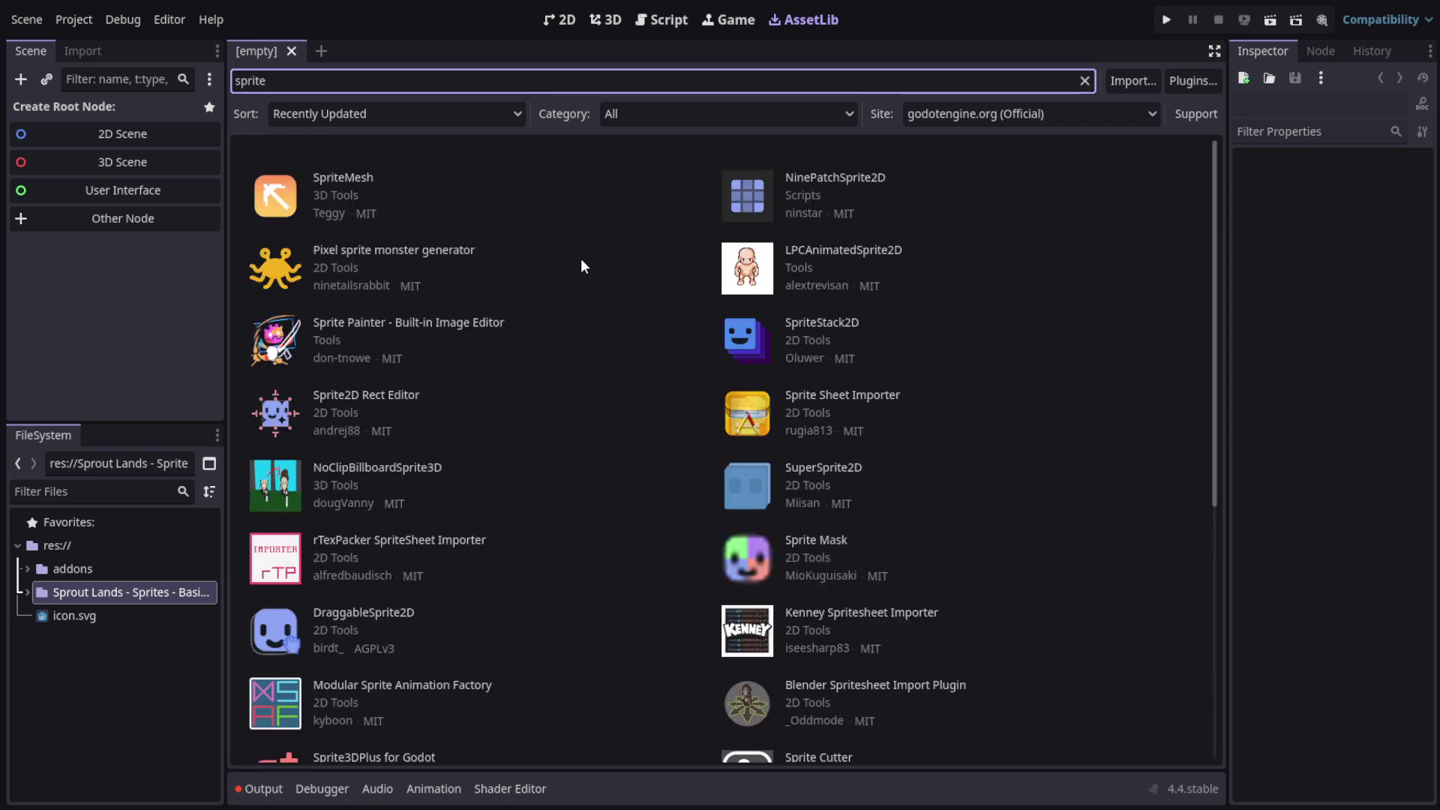
pyautogui.moveTo(279, 78); pyautogui.dragTo(237, 83)
pyautogui.click(338, 83)
pyautogui.click(333, 186)
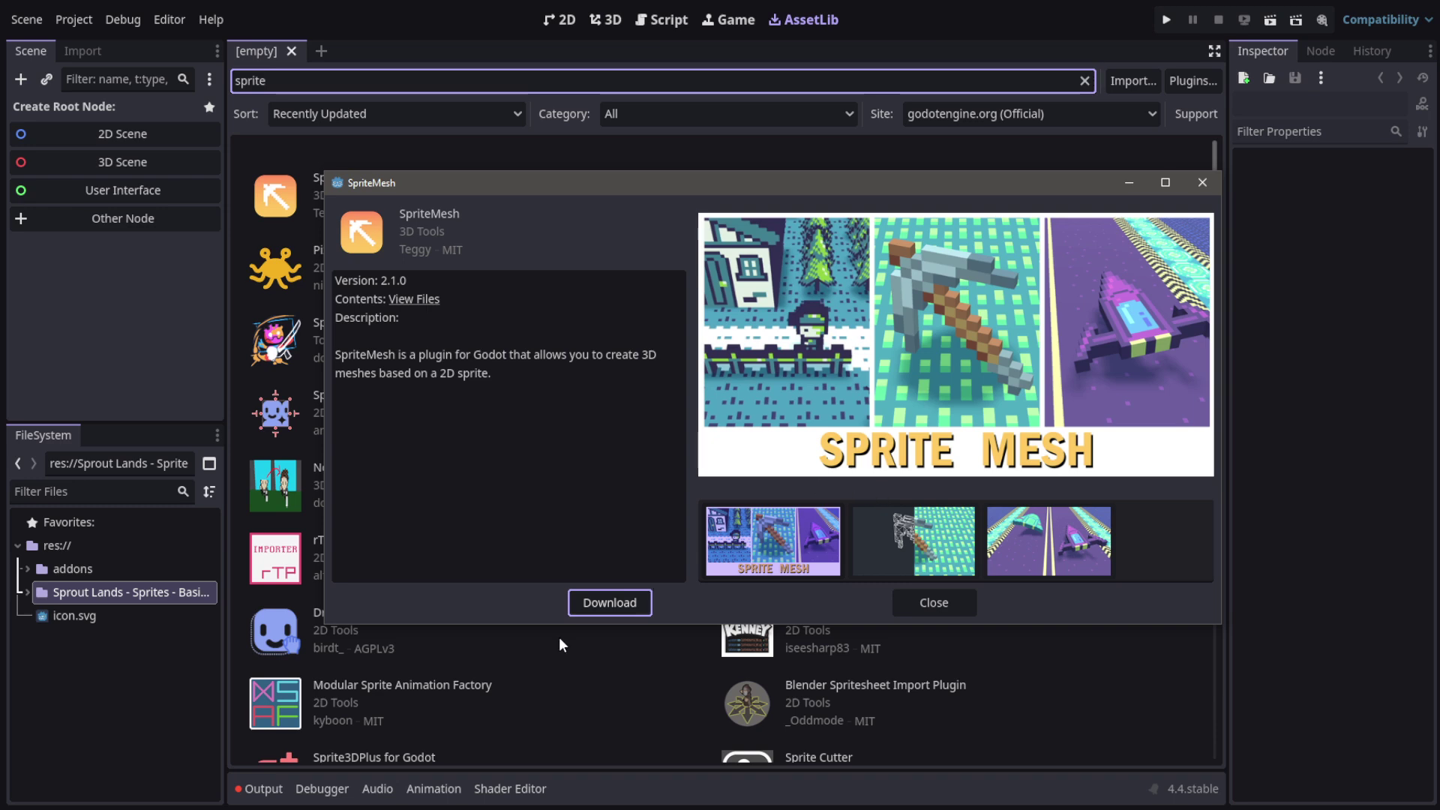
pyautogui.click(595, 603)
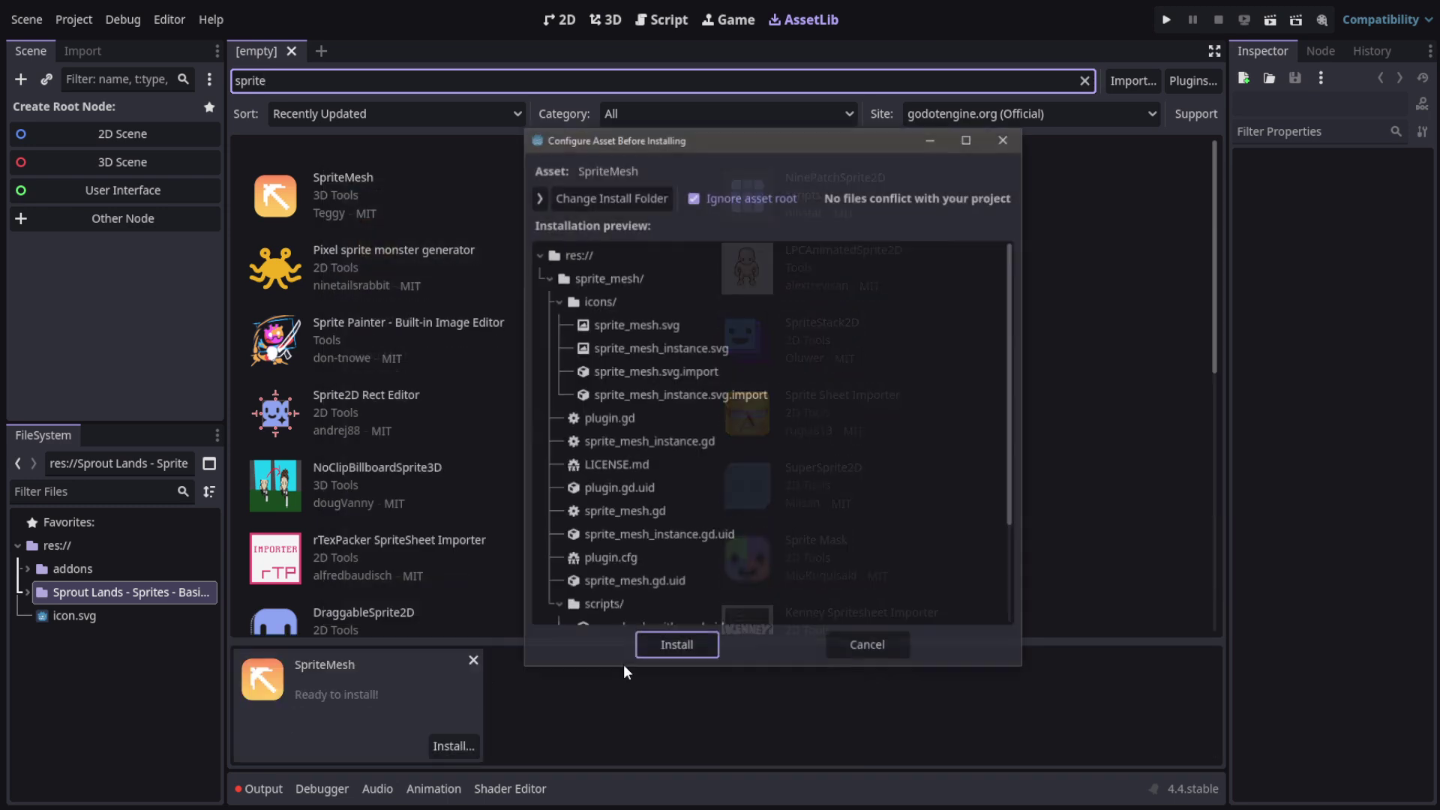
pyautogui.click(677, 638)
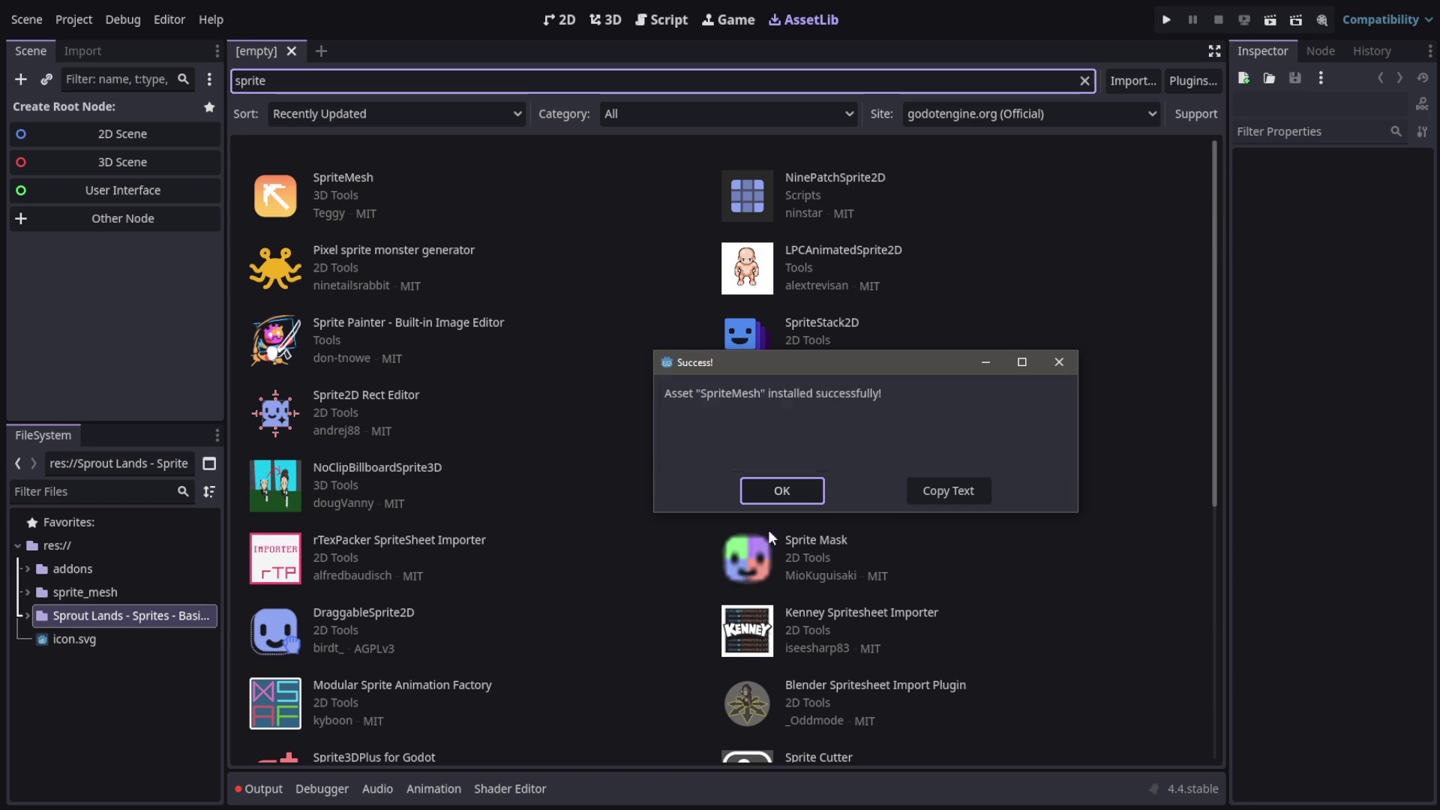
pyautogui.click(782, 491)
# Check the list of installed plugins in the project settings.
pyautogui.click(77, 20)
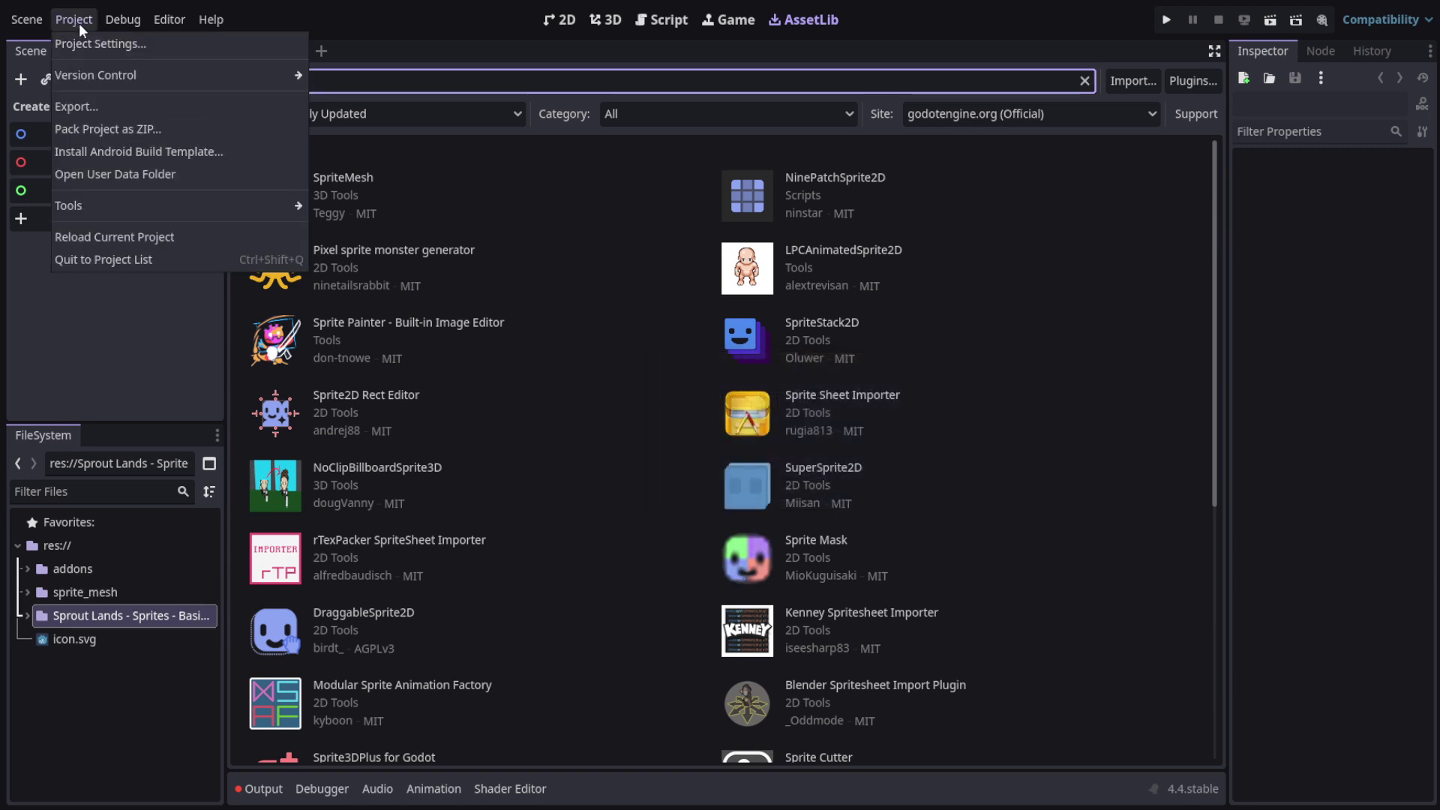
pyautogui.click(91, 42)
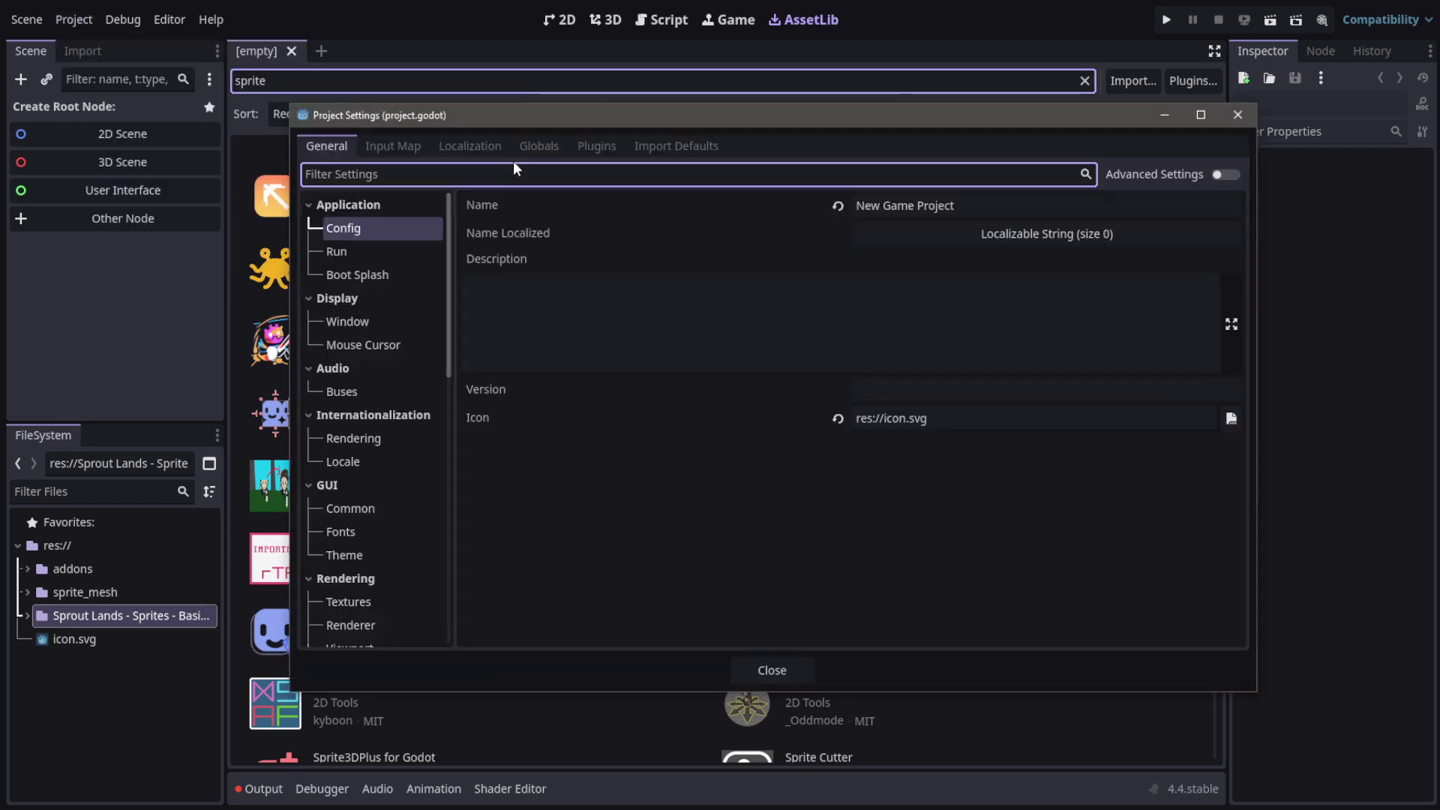
pyautogui.click(581, 145)
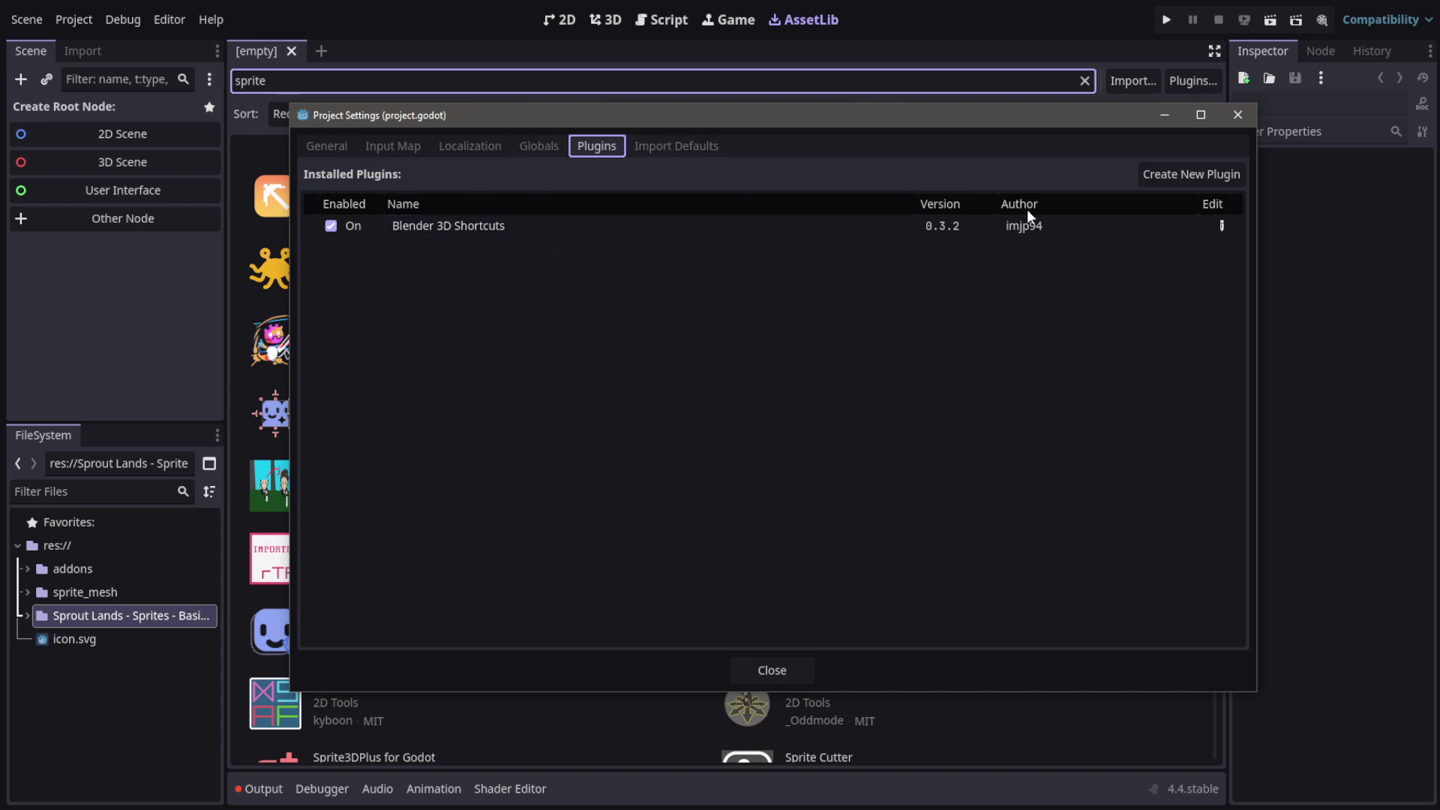
pyautogui.click(755, 670)
# Create a 3D scene root in the 3D workspace and add a SpriteMeshInstance node as its child.
pyautogui.click(606, 20)
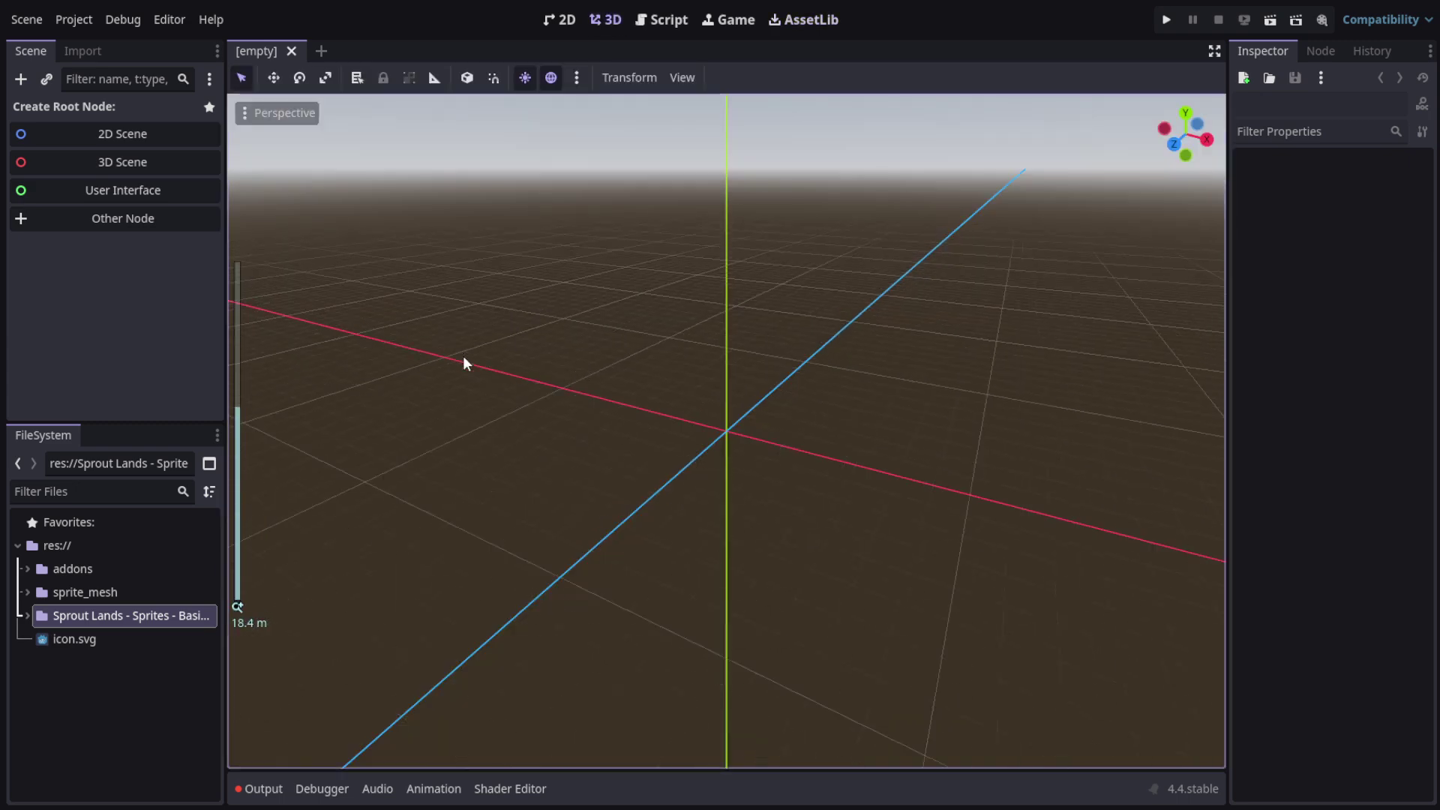
pyautogui.click(154, 160)
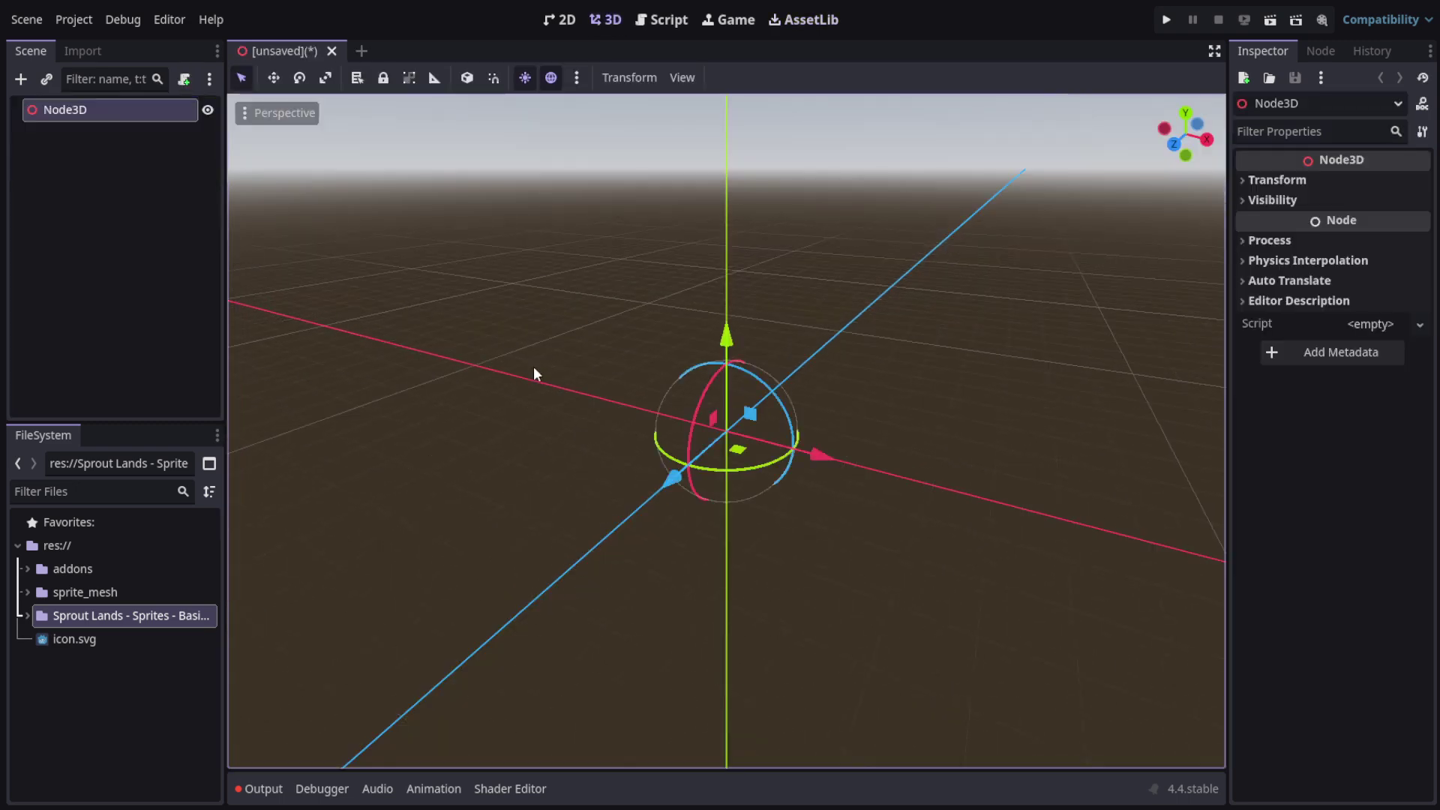
pyautogui.hotkey('ctrl', 'a')
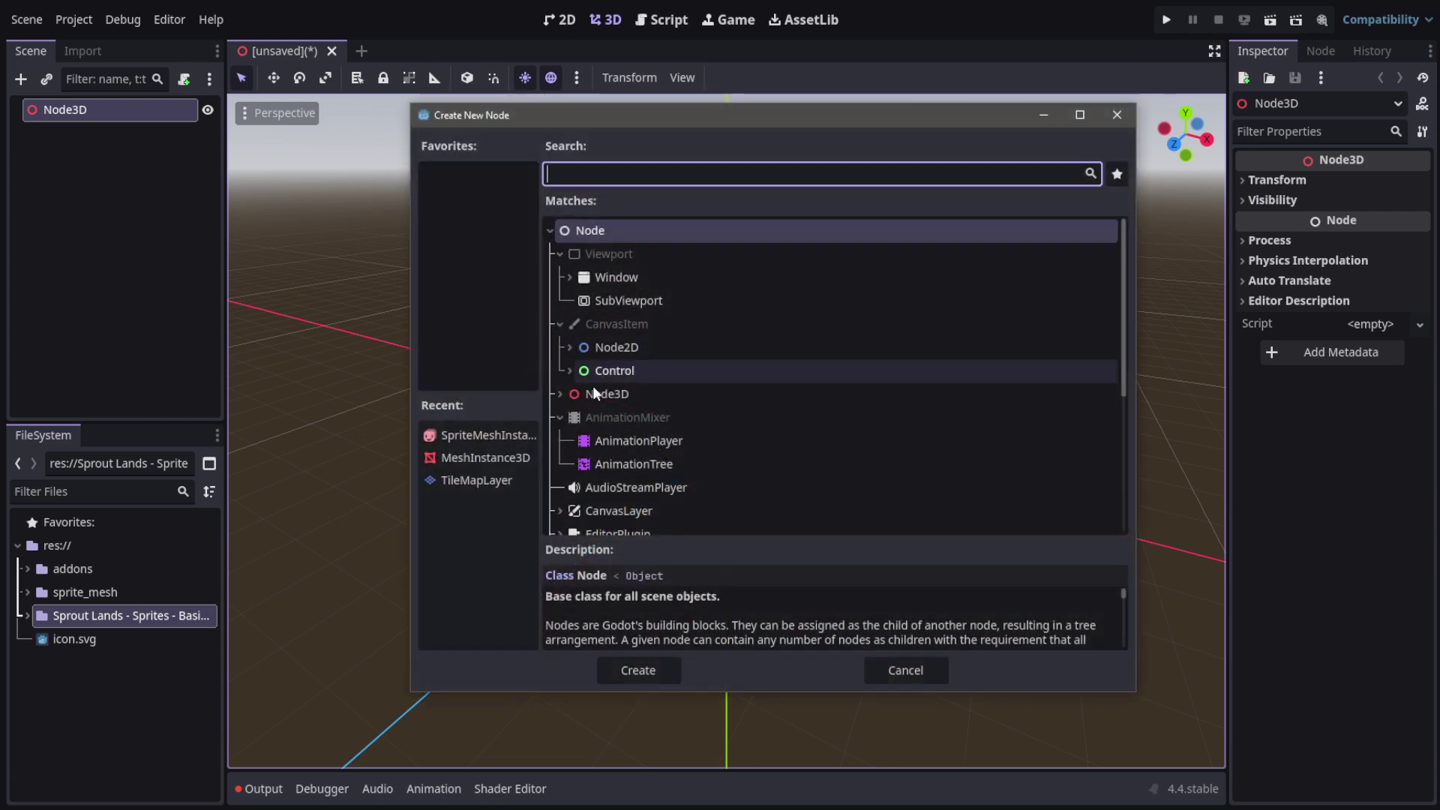
pyautogui.write('sp')
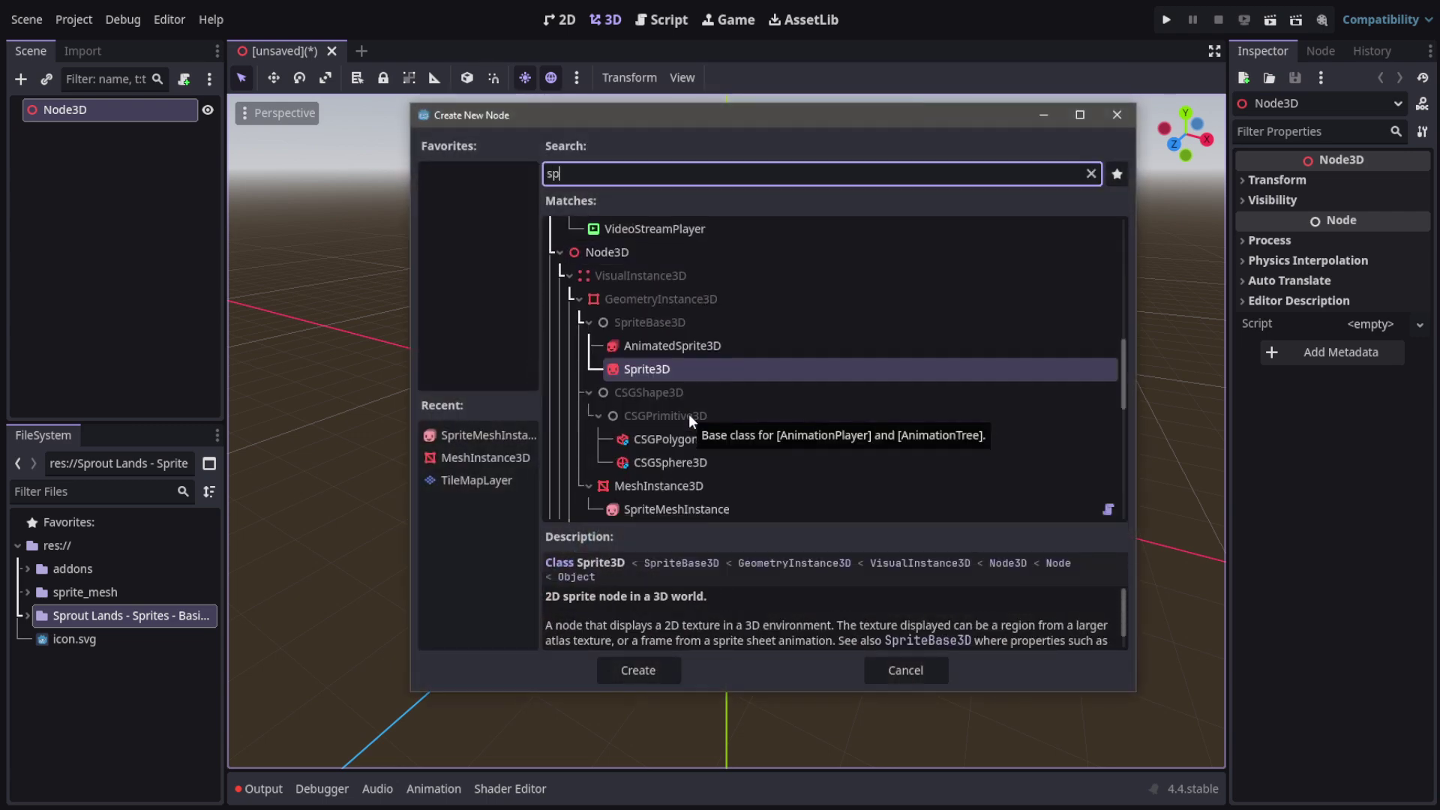
pyautogui.write('rite')
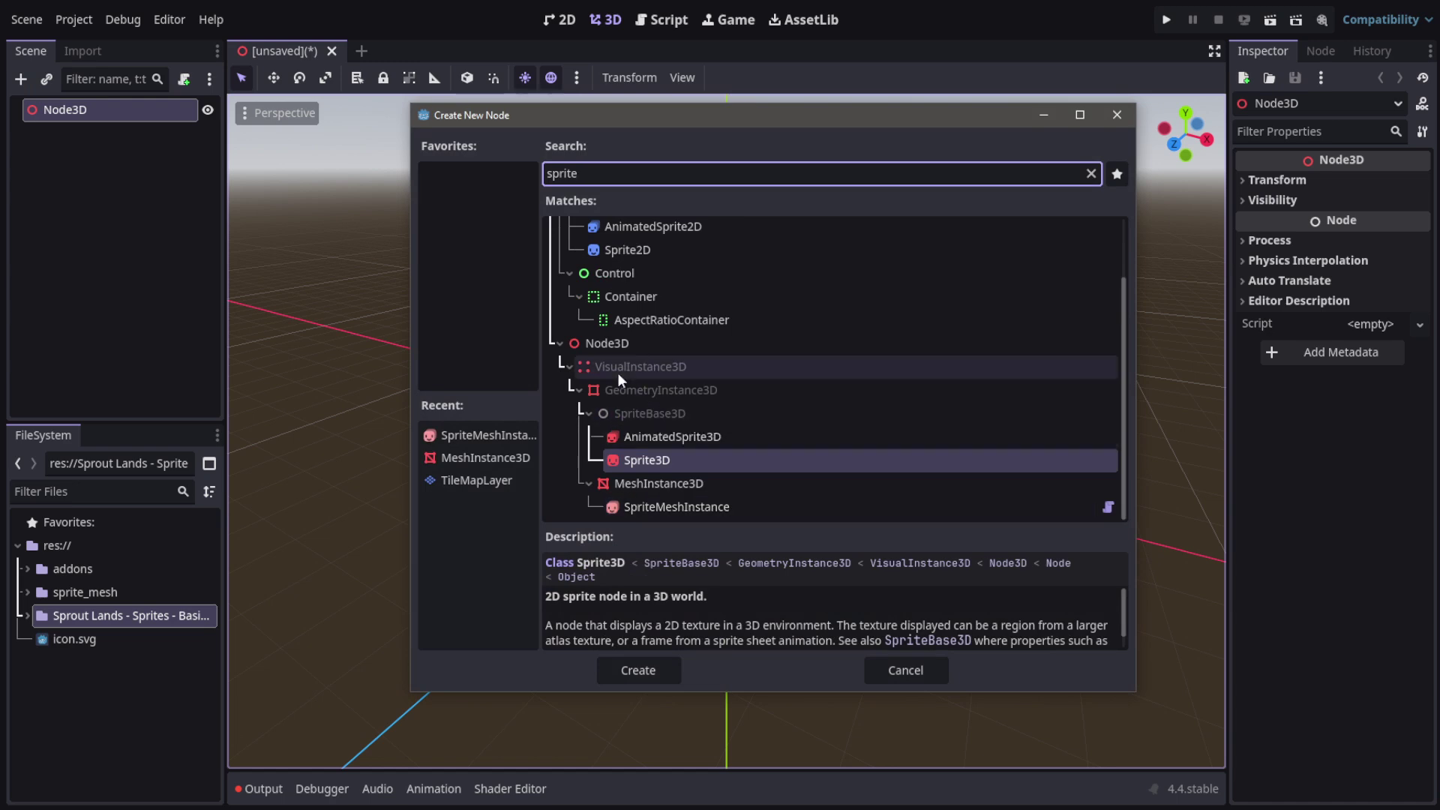
pyautogui.click(690, 507)
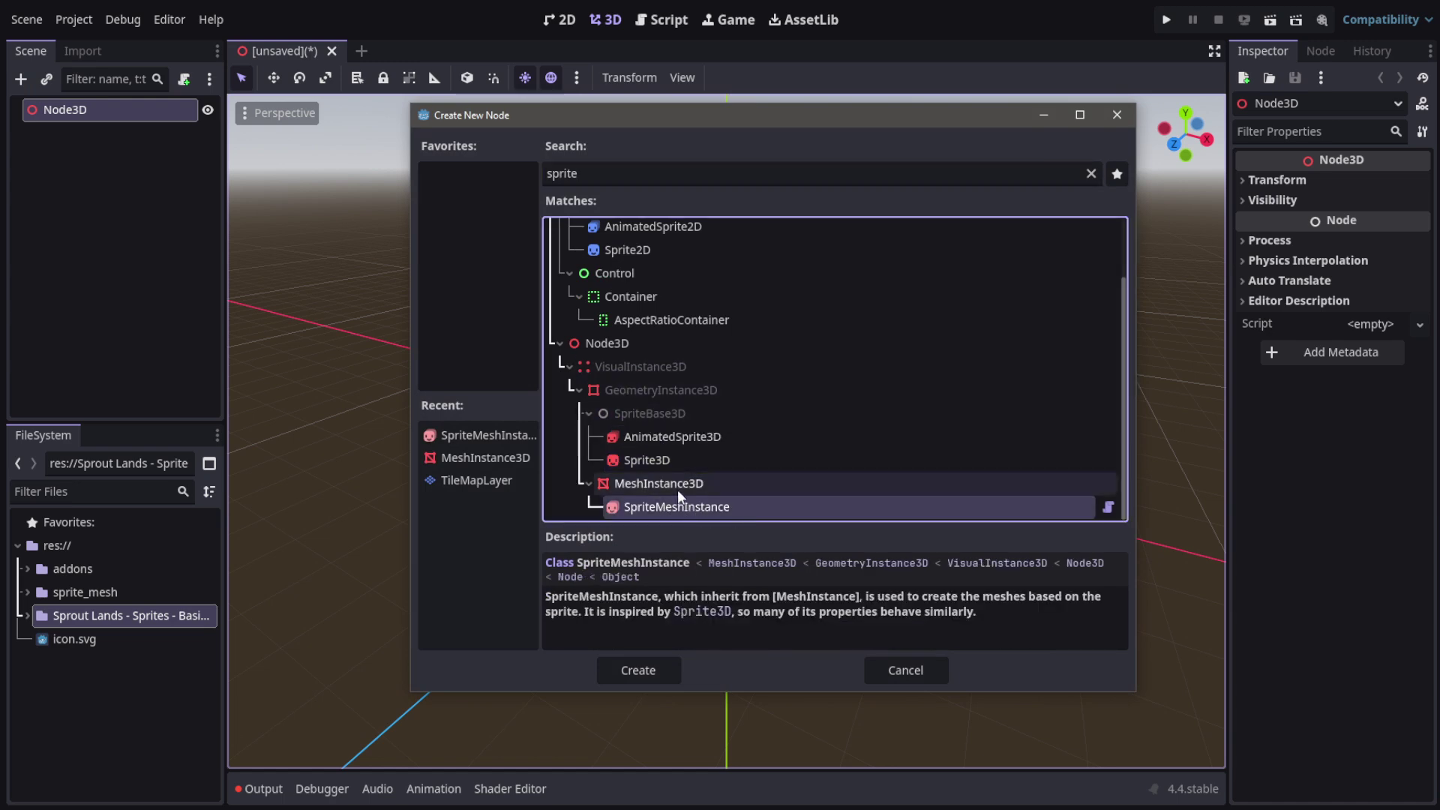
pyautogui.click(653, 669)
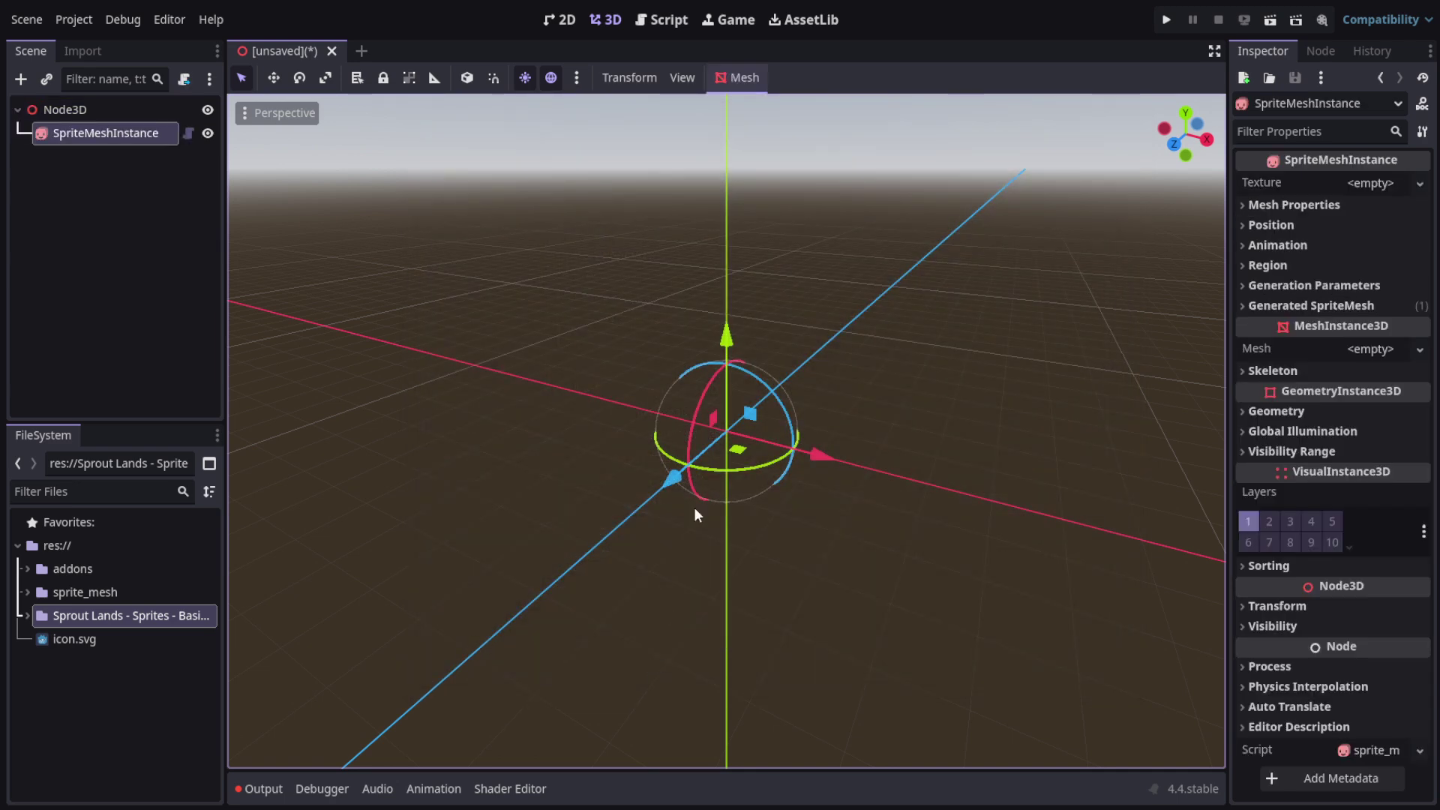
# Expand the Sprout Lands sprite pack folders in the project files to reach the images in Objects.
pyautogui.scroll(-2, 998, 441)
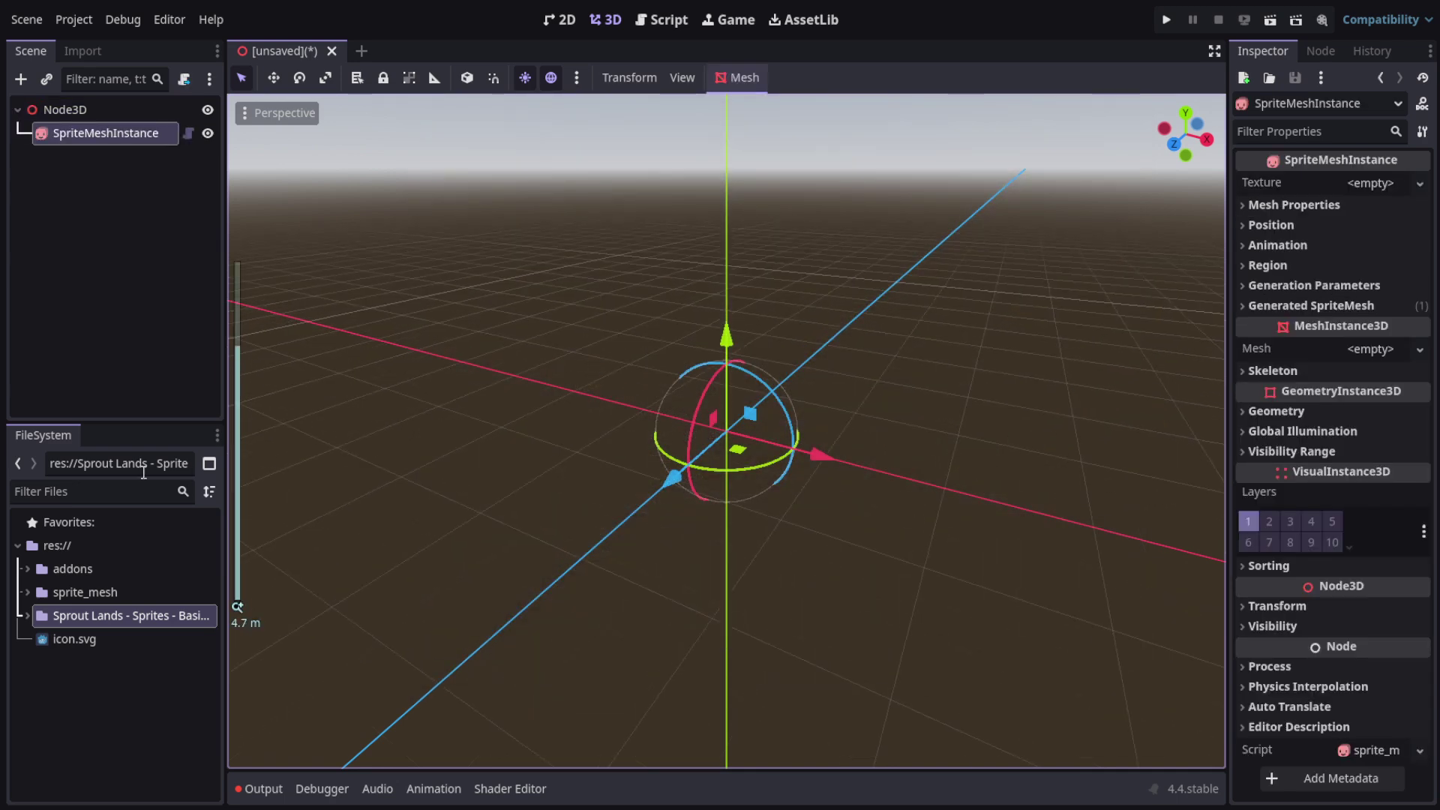
pyautogui.click(344, 498)
pyautogui.click(28, 615)
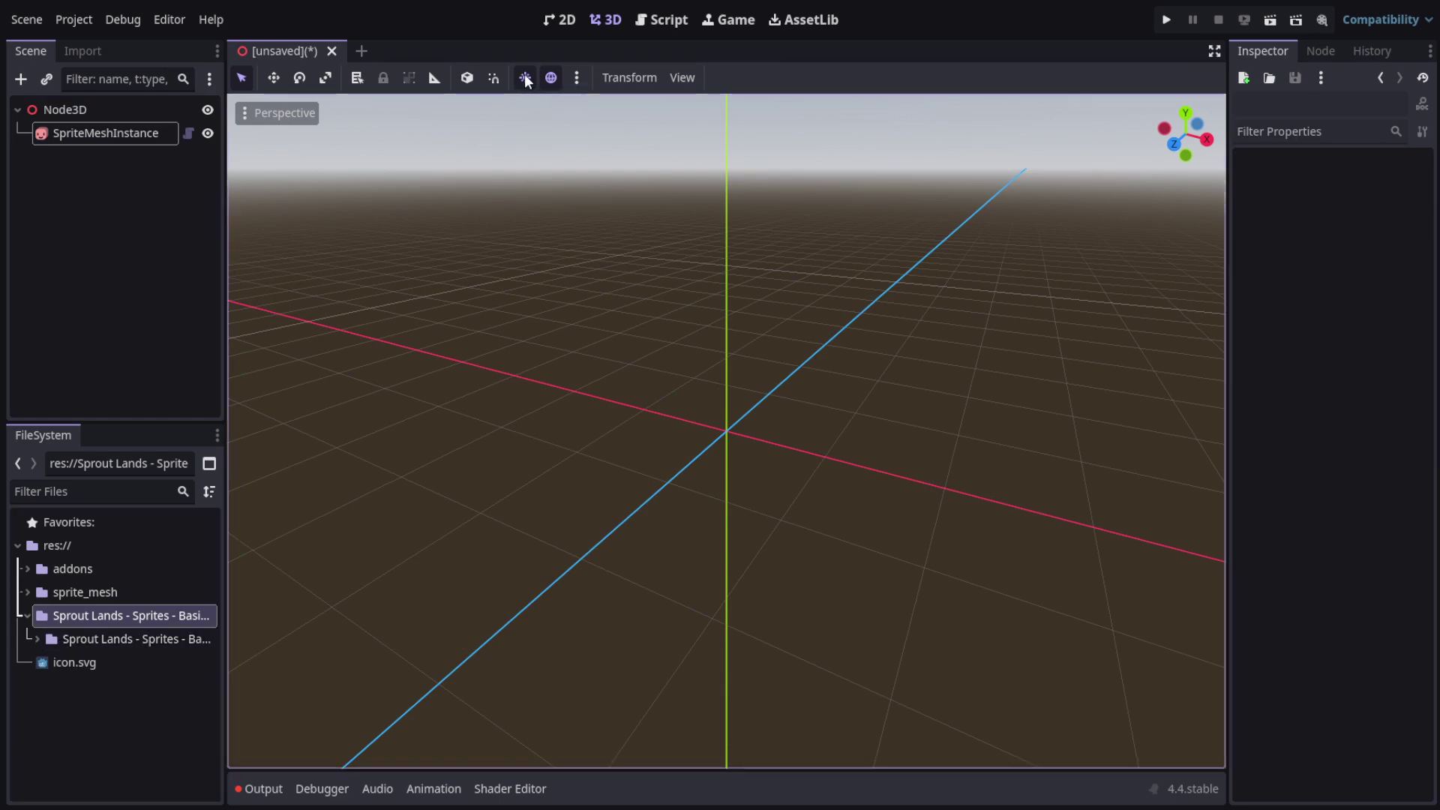
pyautogui.click(34, 639)
pyautogui.scroll(-2, 183, 636)
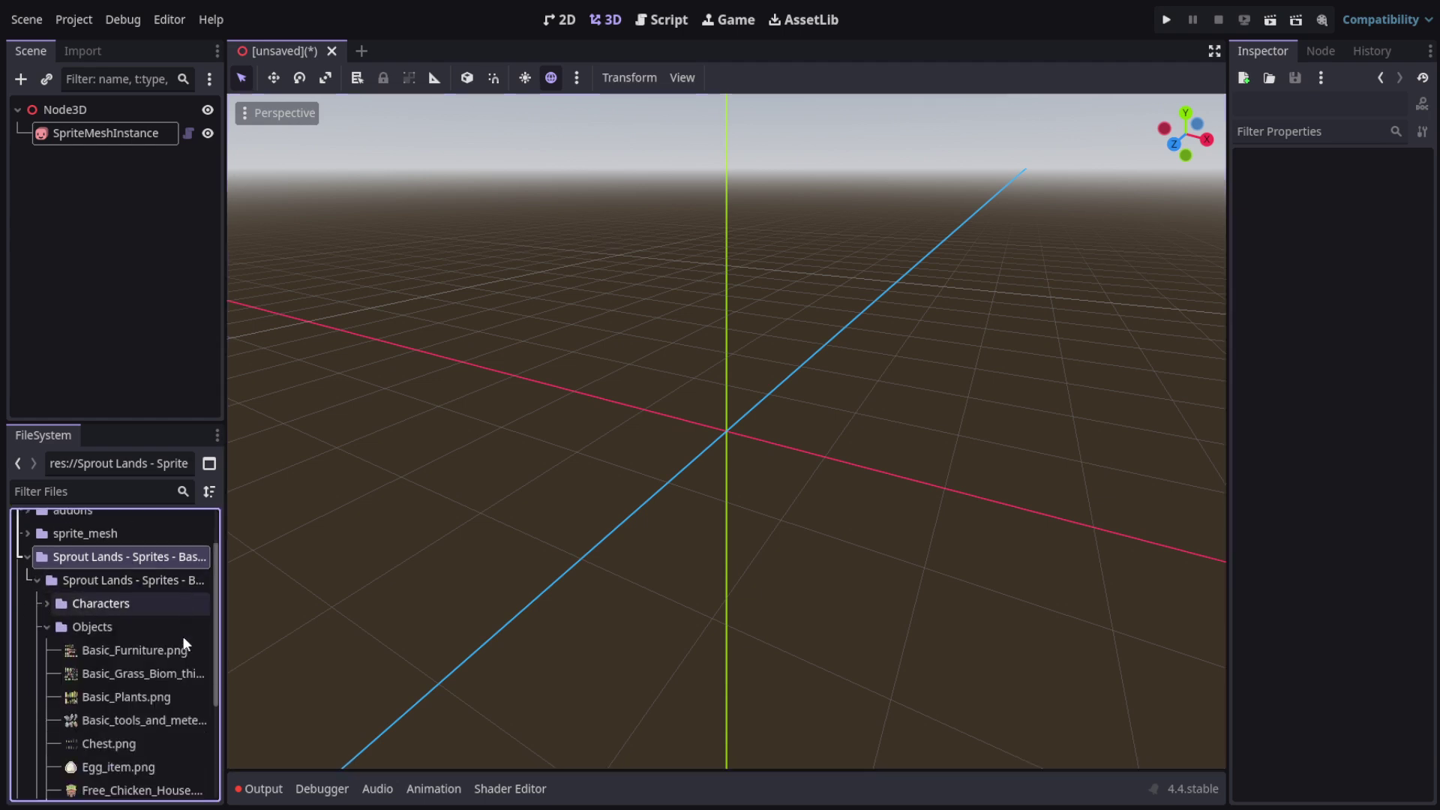
pyautogui.scroll(-3, 174, 646)
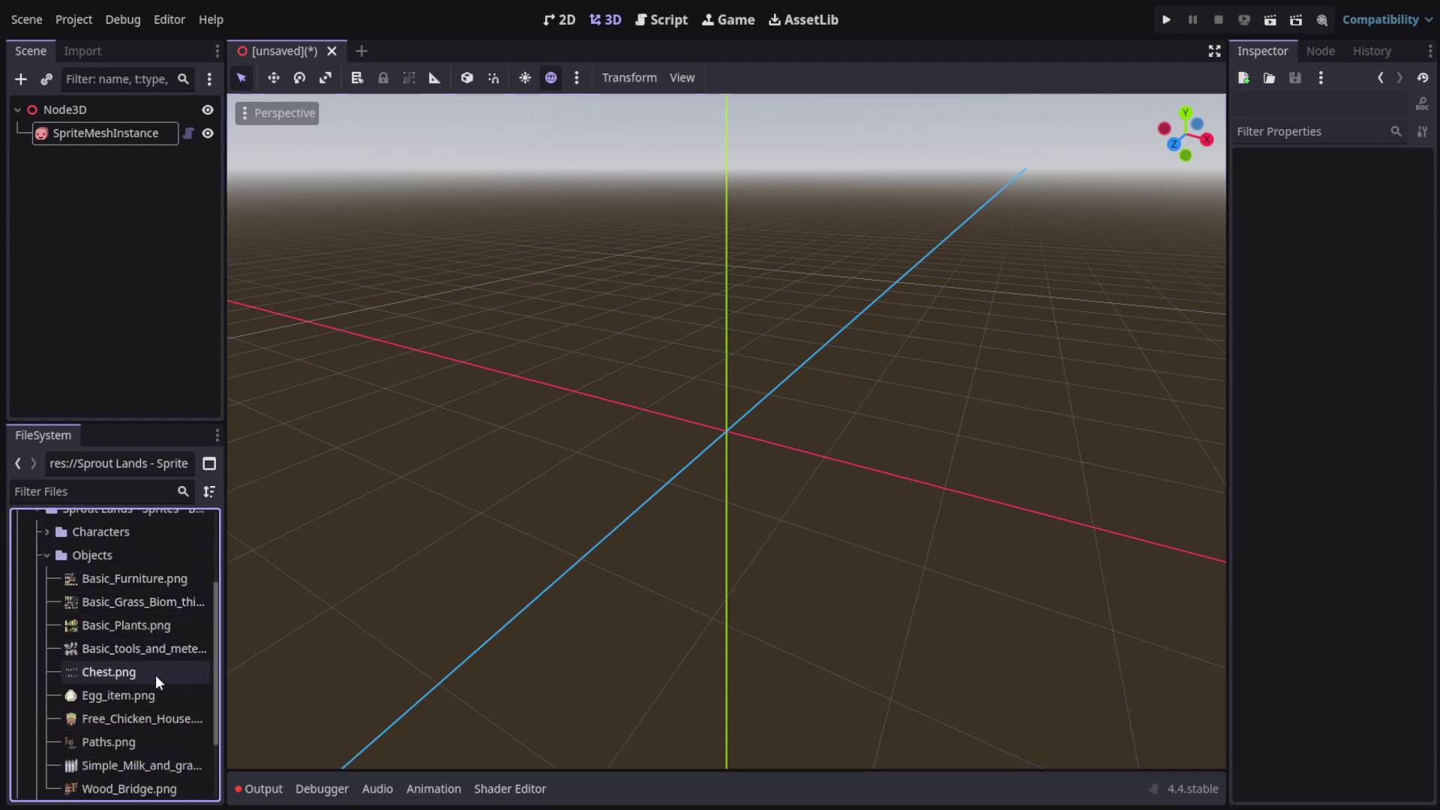
# Assign Egg_item.png as the texture of the SpriteMeshInstance node.
pyautogui.click(119, 698)
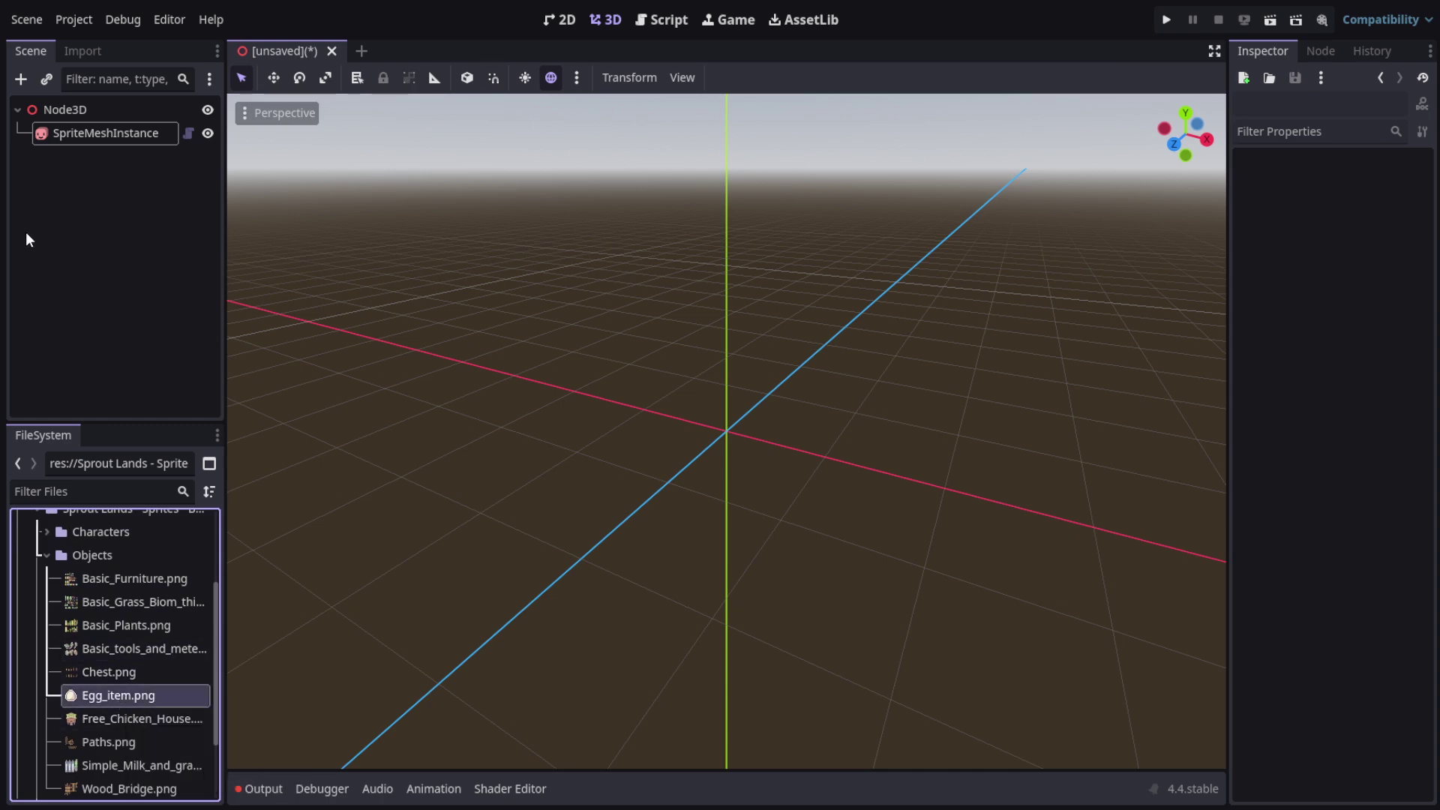
pyautogui.click(105, 134)
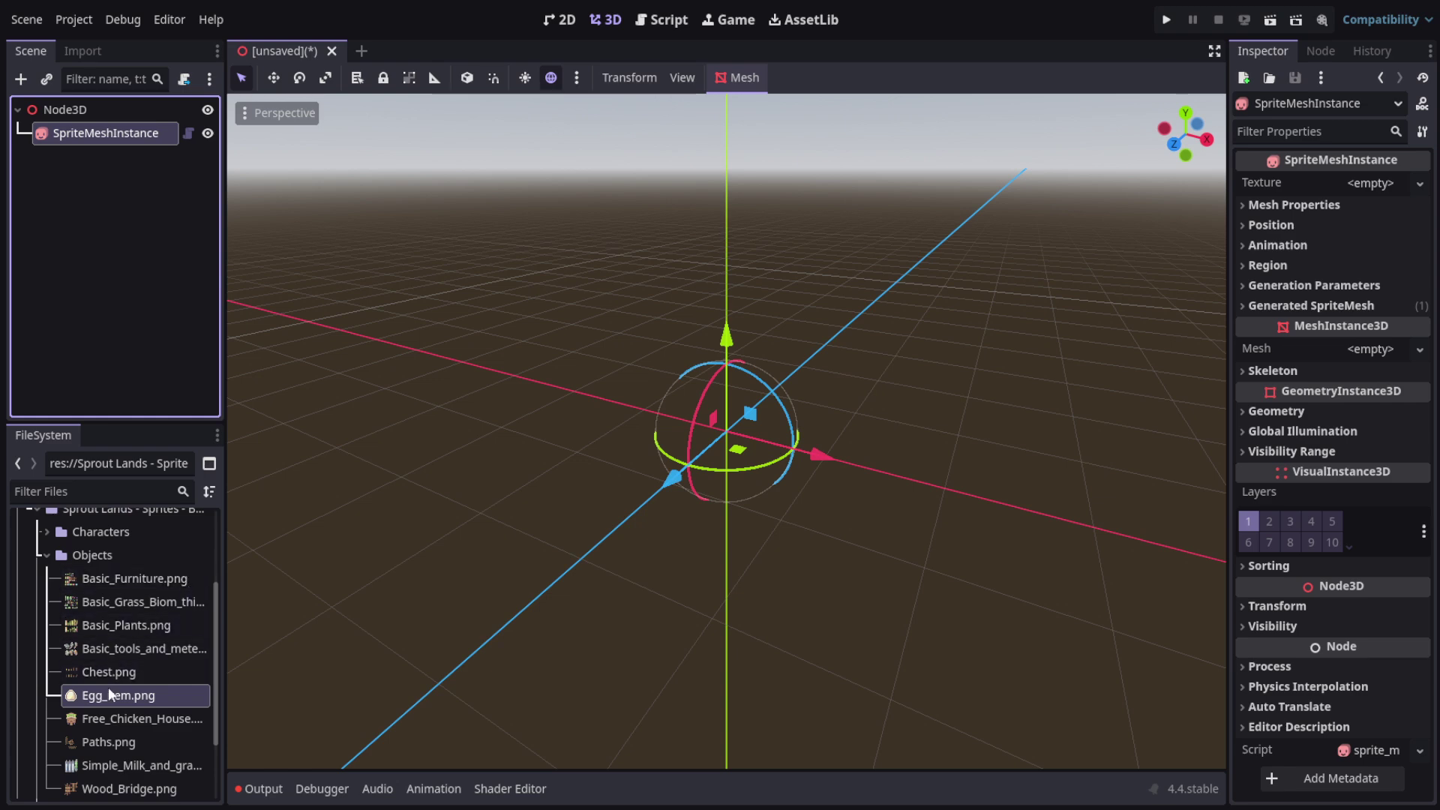
pyautogui.moveTo(108, 694); pyautogui.dragTo(1370, 187)
# Examine the egg mesh up close from its front, side and back.
pyautogui.scroll(2, 819, 419)
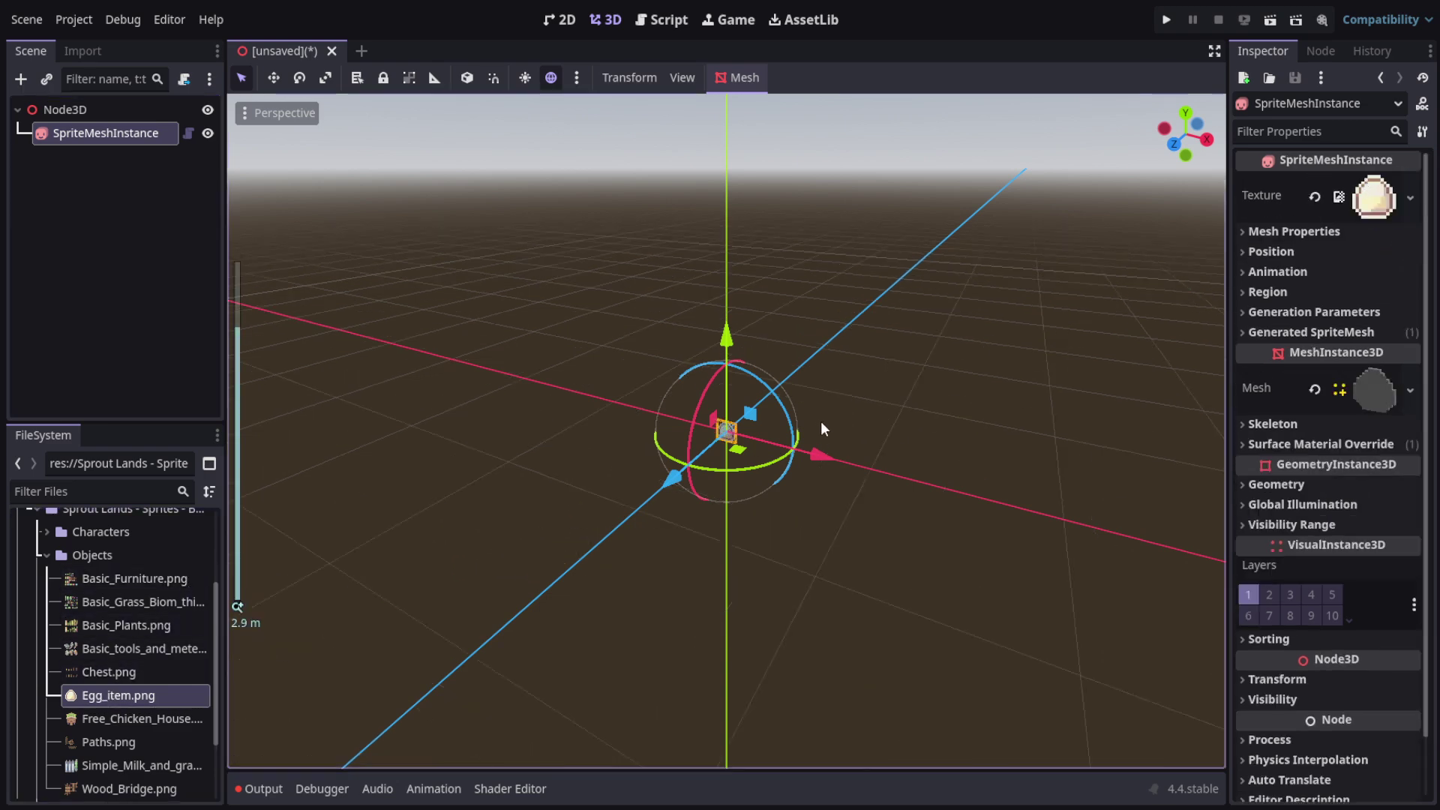
pyautogui.scroll(3, 820, 423)
pyautogui.click(943, 422)
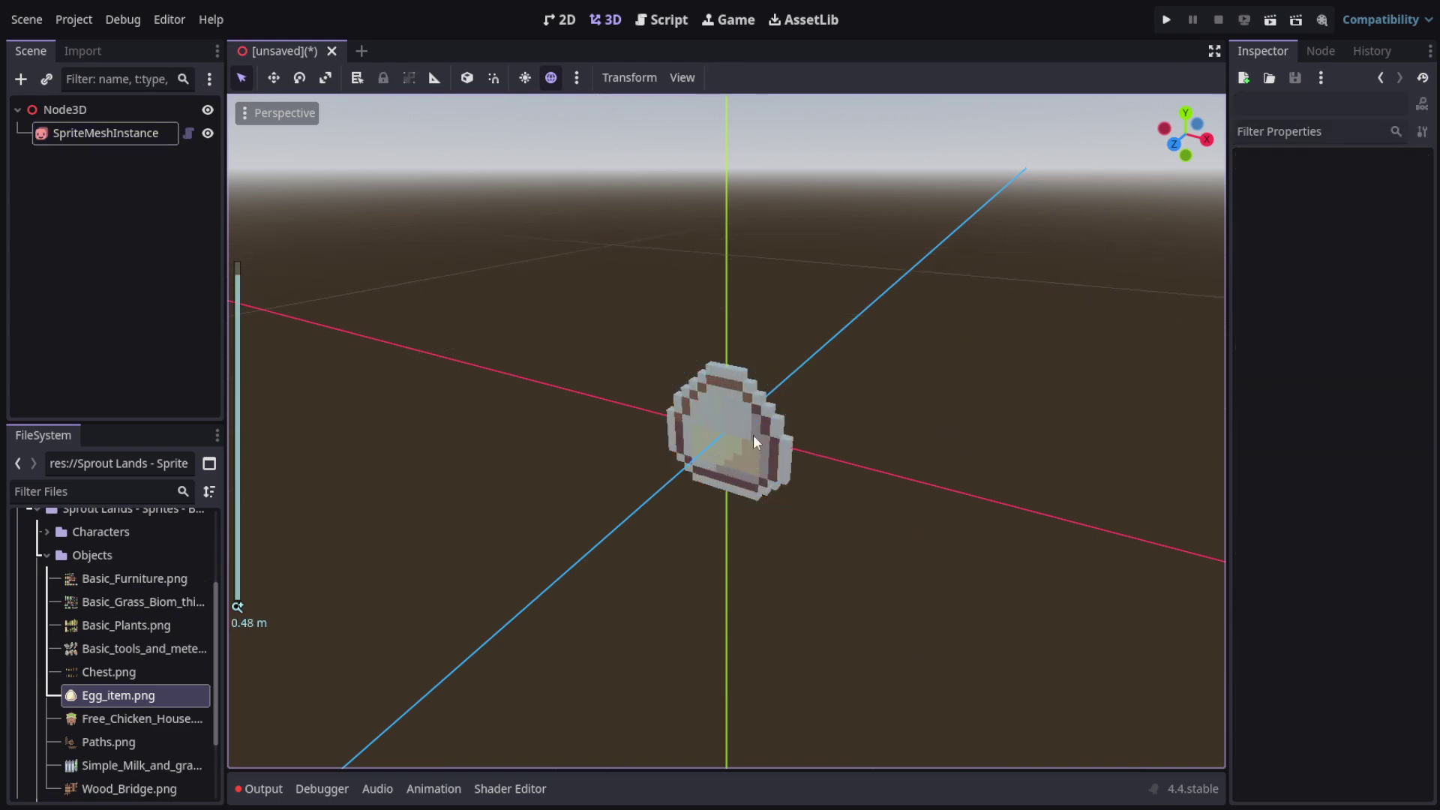
pyautogui.scroll(-1, 807, 424)
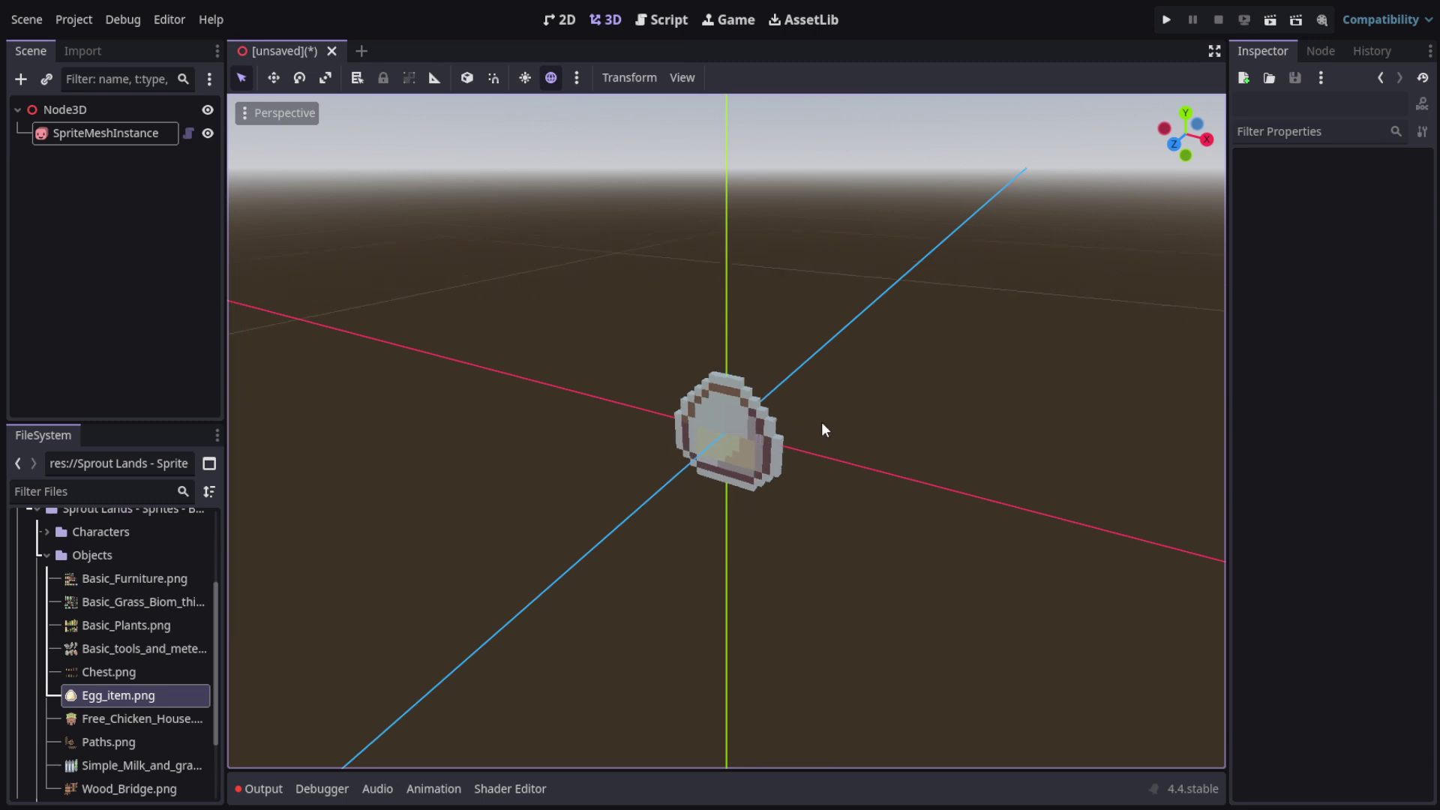
pyautogui.scroll(1, 637, 396)
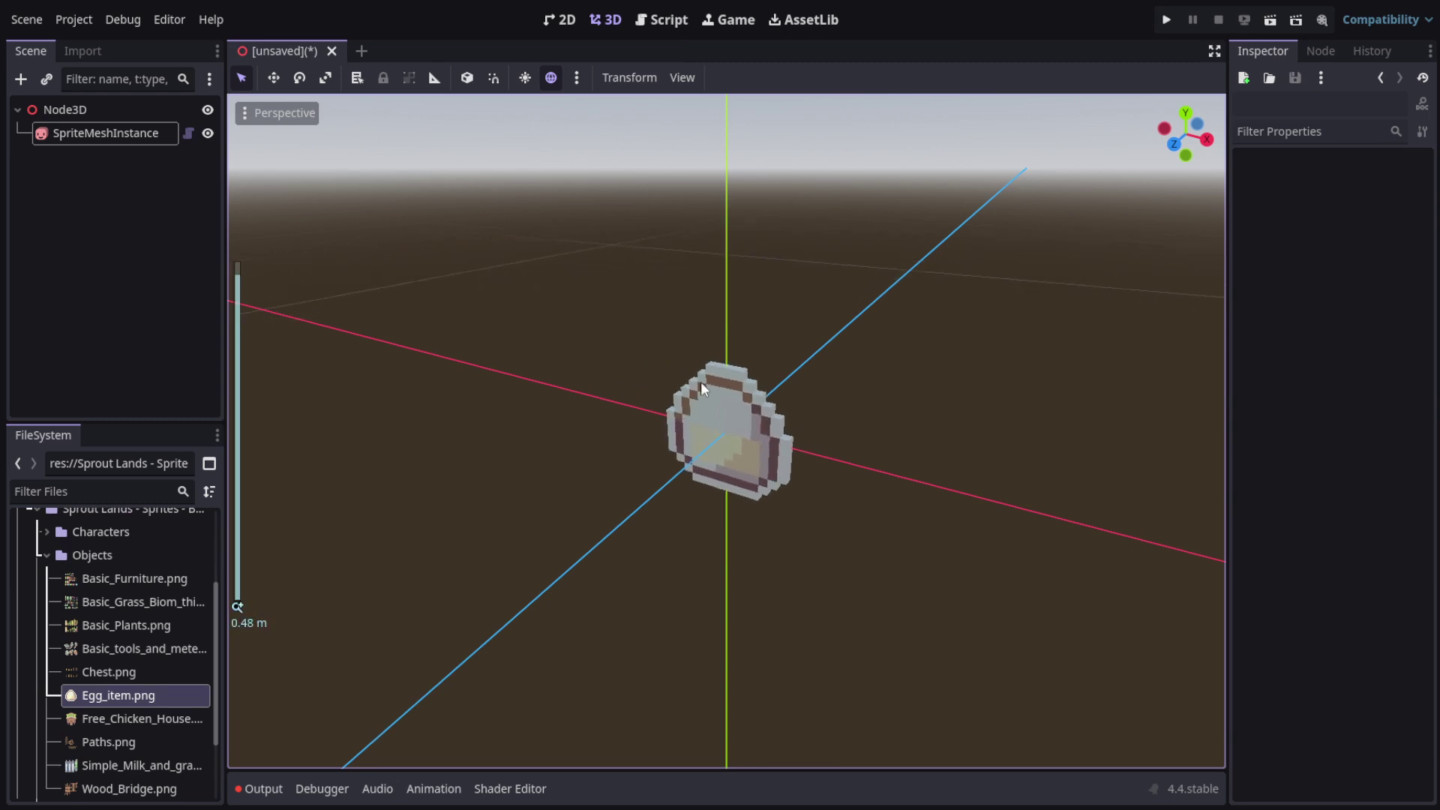
pyautogui.moveTo(1185, 141); pyautogui.dragTo(793, 120)
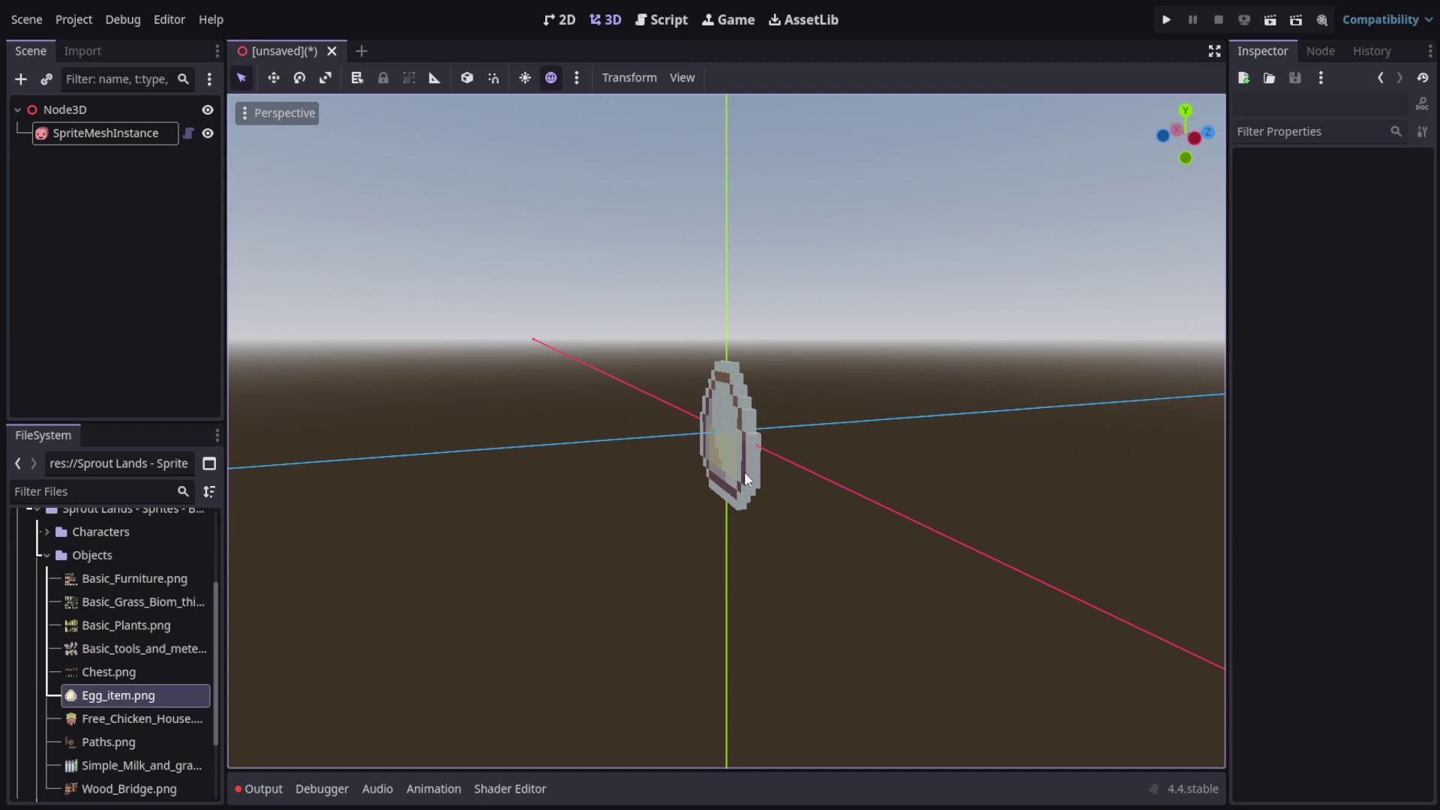
pyautogui.moveTo(1188, 145); pyautogui.dragTo(1396, 319)
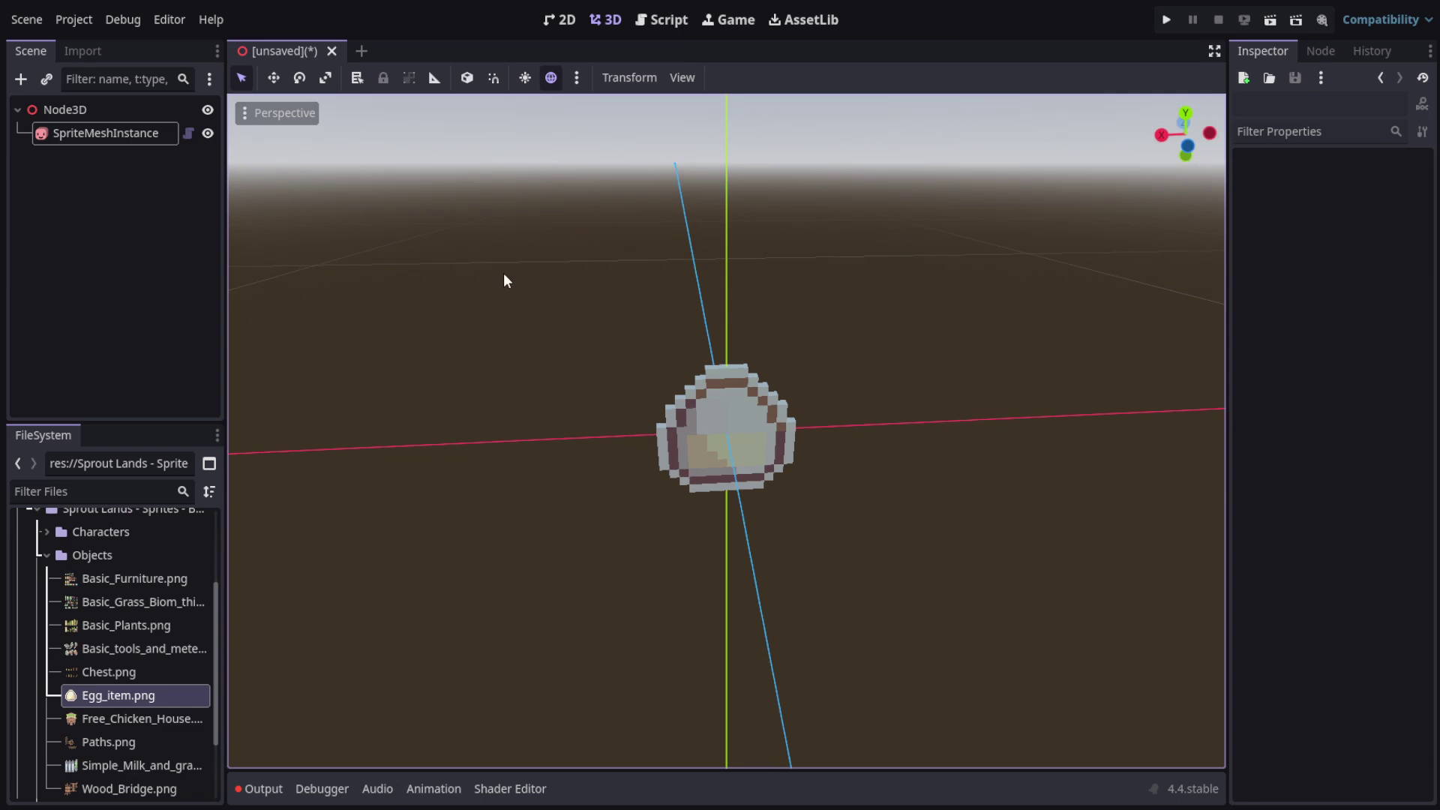
# Set the SpriteMeshInstance texture to Free_Chicken_House.png and inspect the house mesh with the node deselected.
pyautogui.click(125, 722)
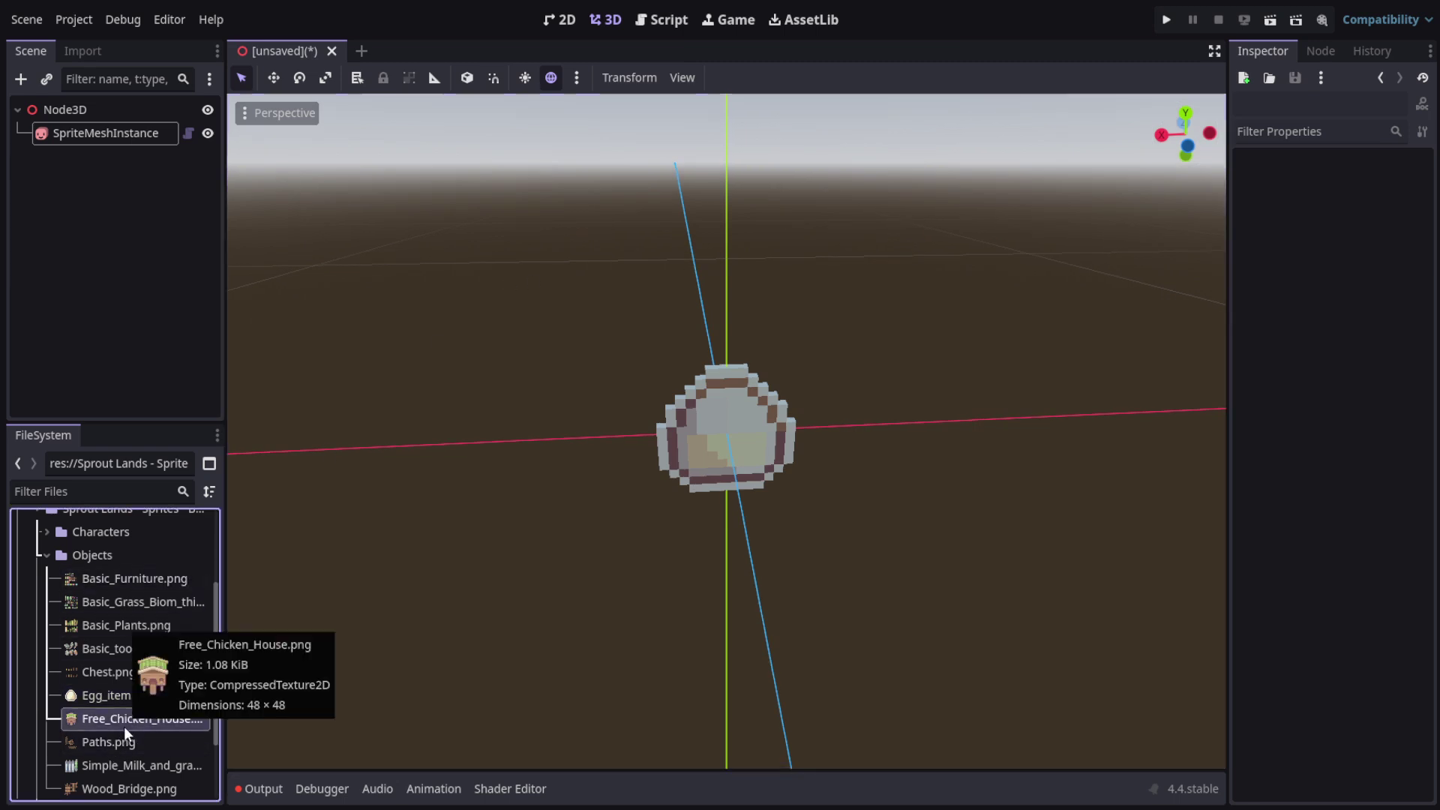
pyautogui.click(88, 133)
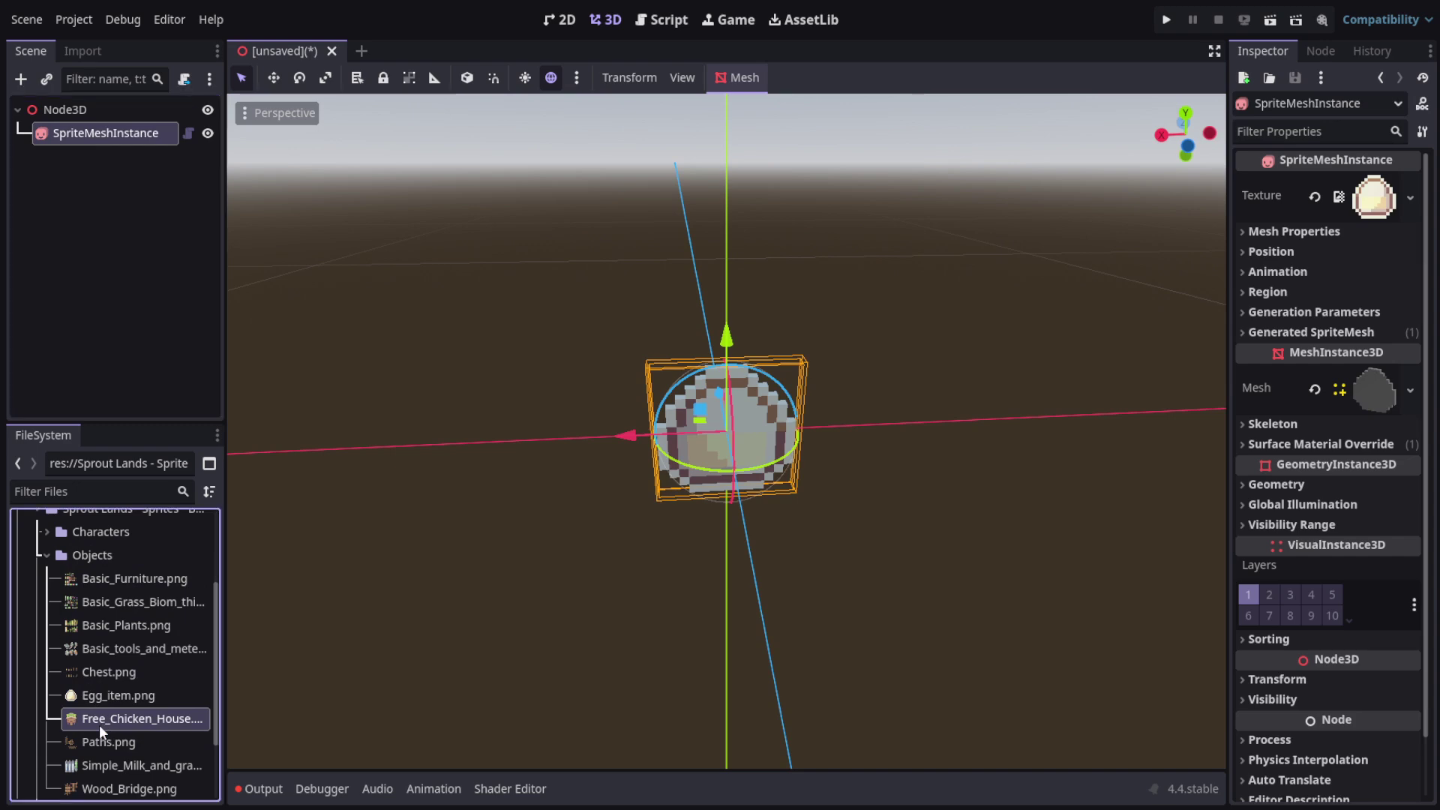
pyautogui.moveTo(99, 724); pyautogui.dragTo(1380, 198)
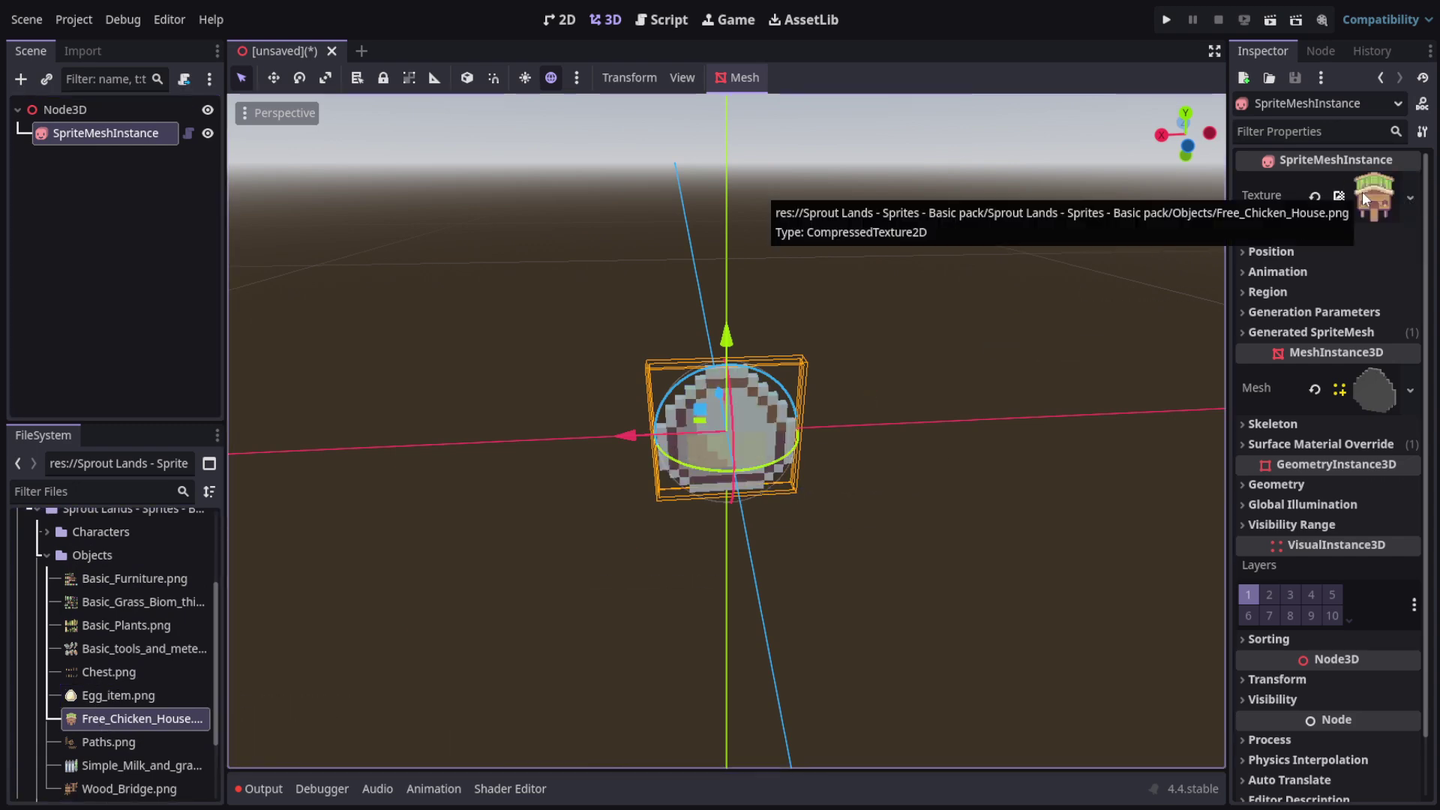
pyautogui.scroll(-5, 853, 438)
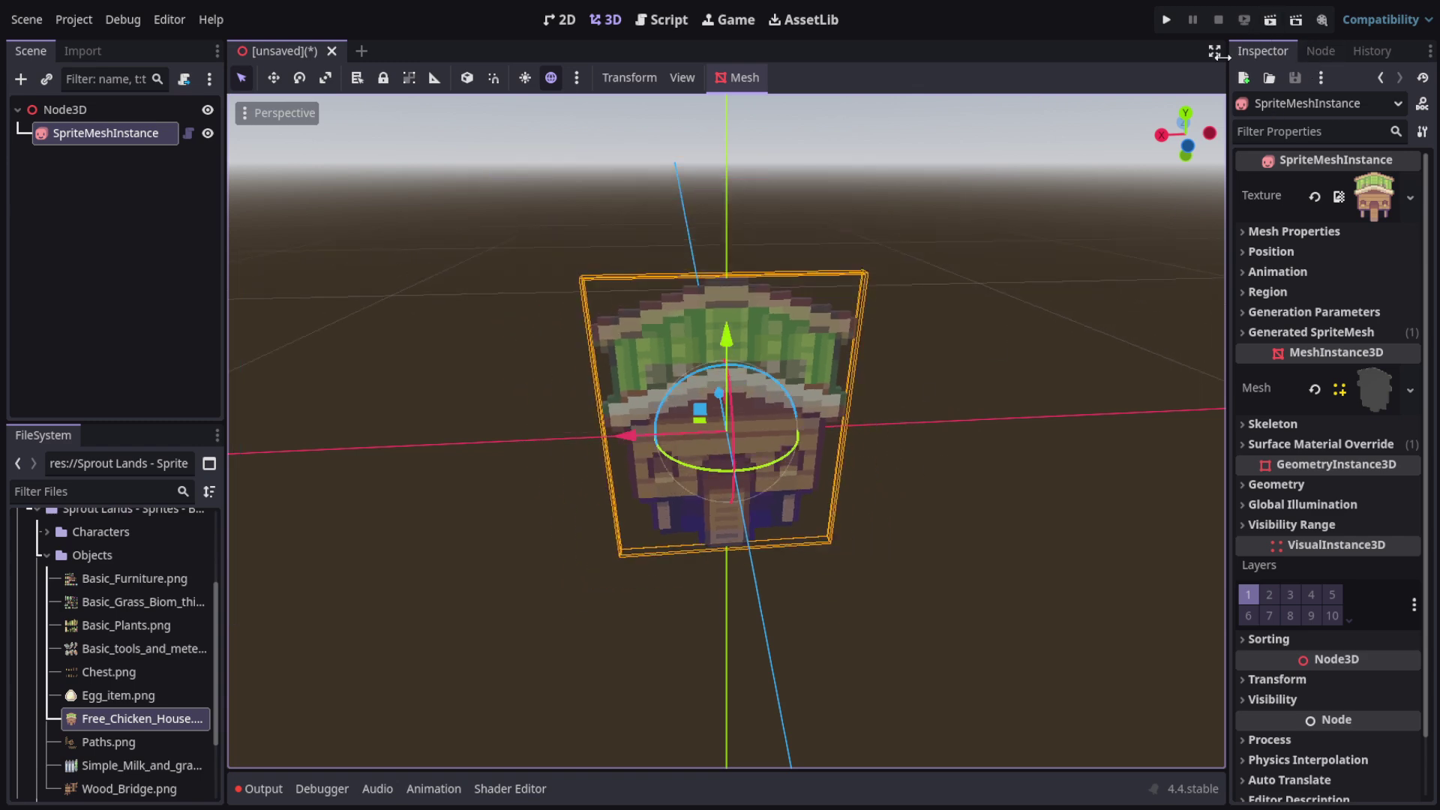
pyautogui.moveTo(1191, 142); pyautogui.dragTo(1363, 130)
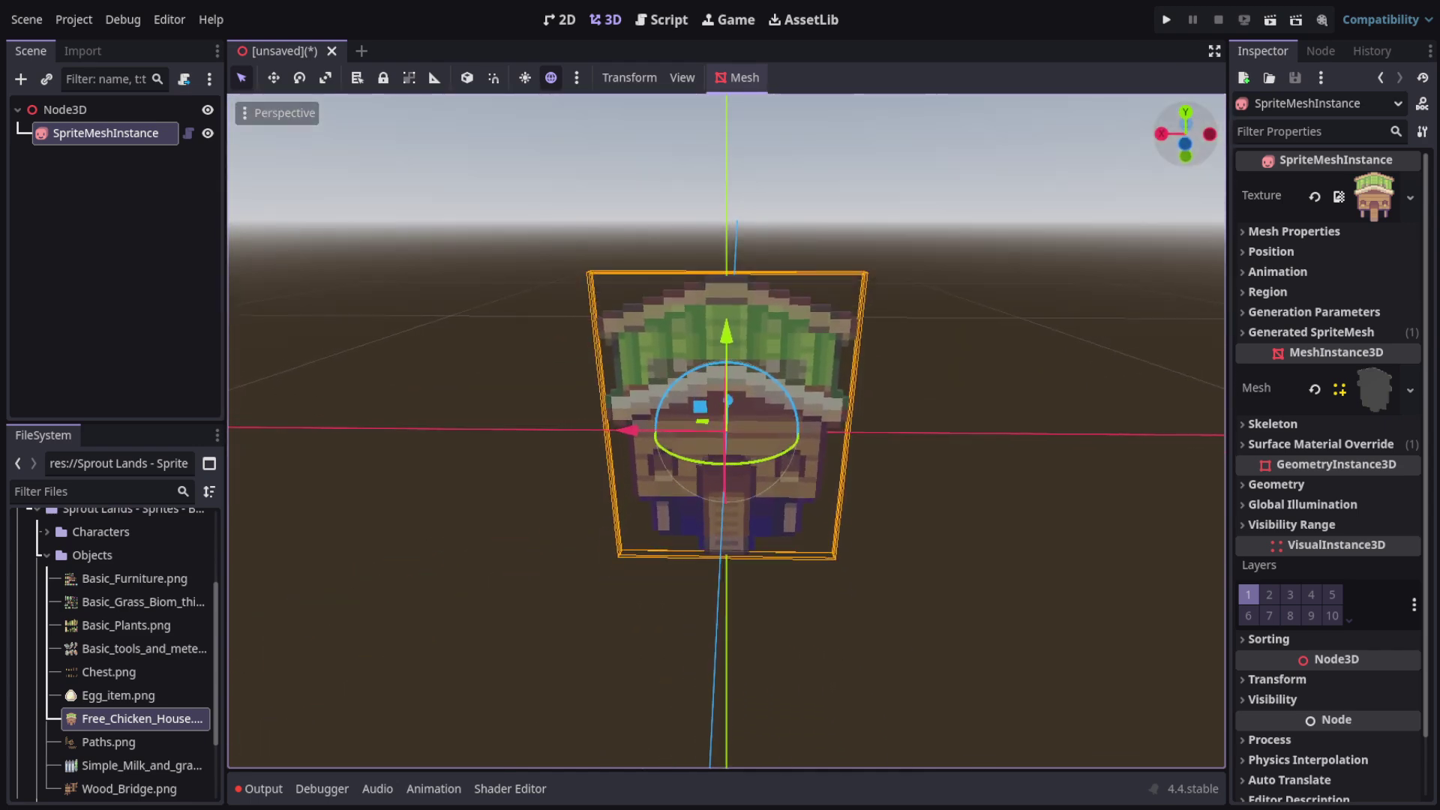
pyautogui.click(974, 326)
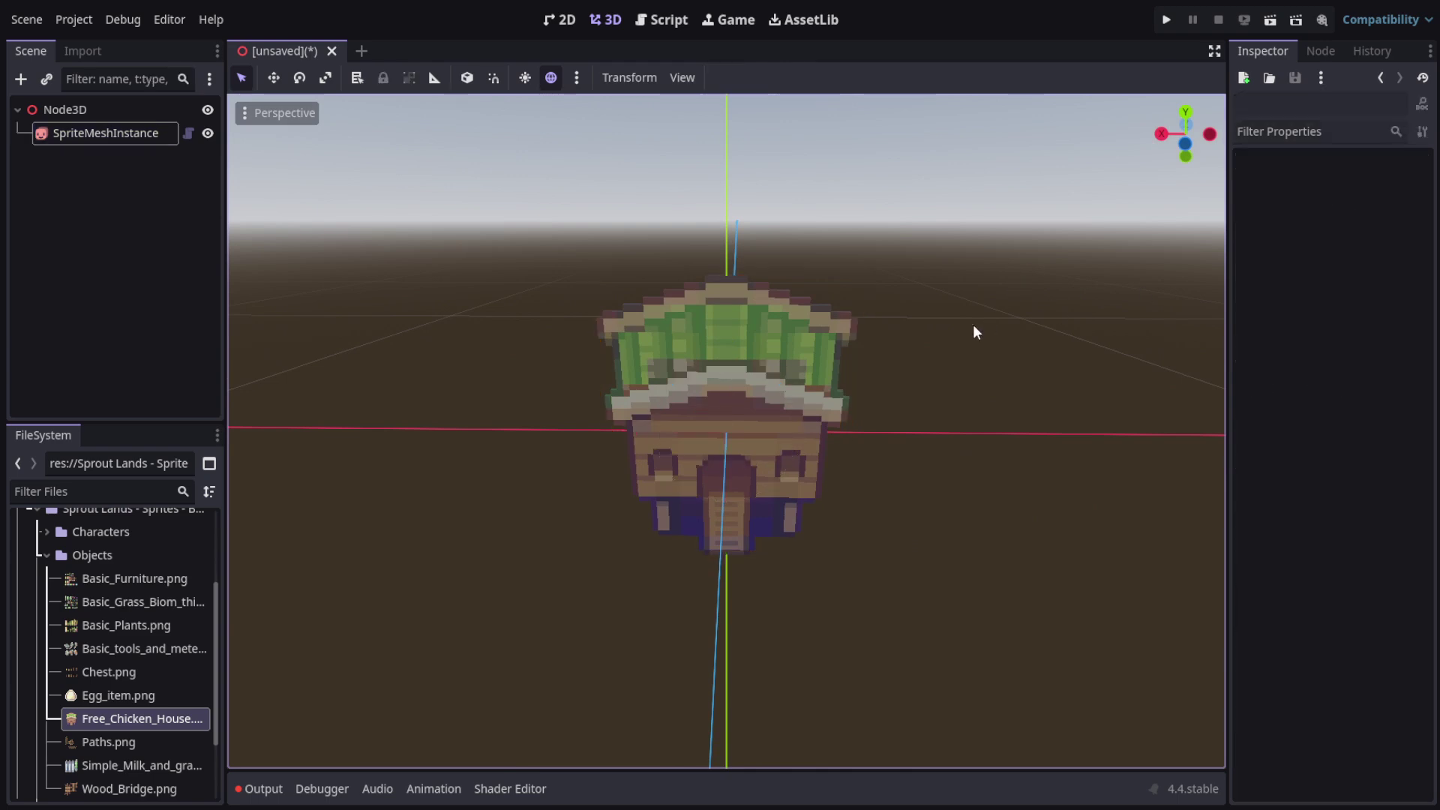
# Set the chicken house mesh's Depth to 25.7 px and inspect the thickened model from several angles.
pyautogui.click(840, 342)
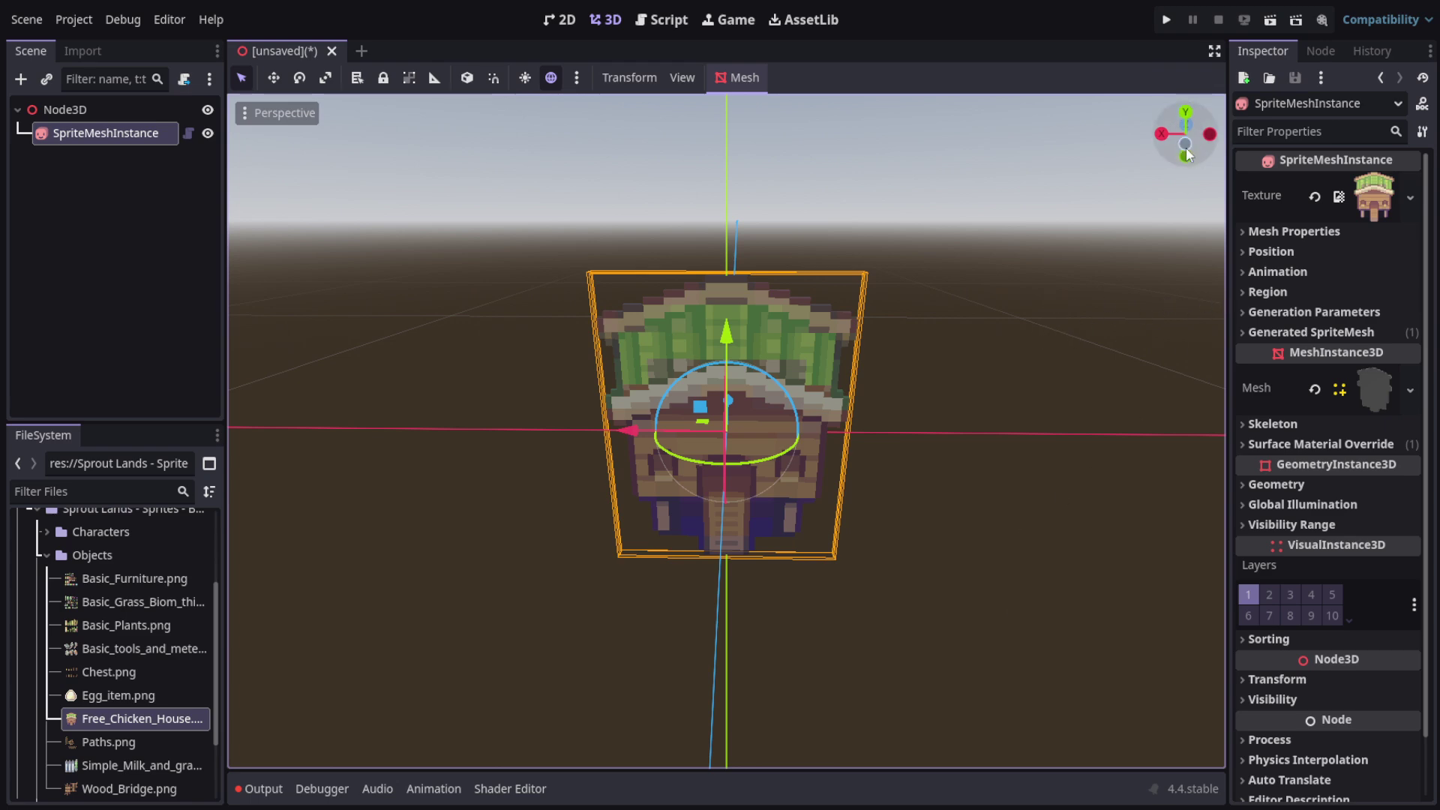
pyautogui.moveTo(1185, 135); pyautogui.dragTo(1228, 146)
pyautogui.click(1152, 268)
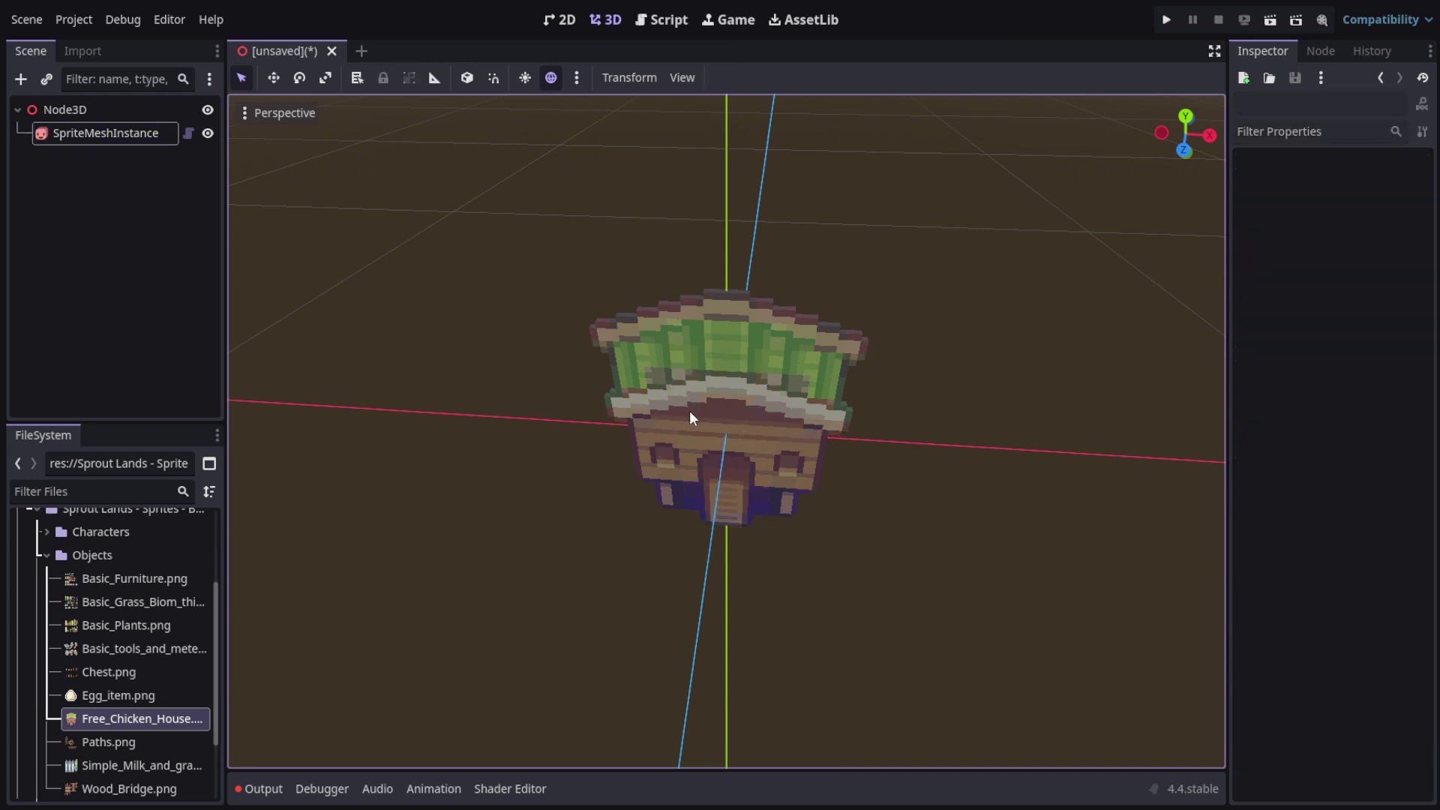
pyautogui.click(690, 411)
pyautogui.click(1241, 229)
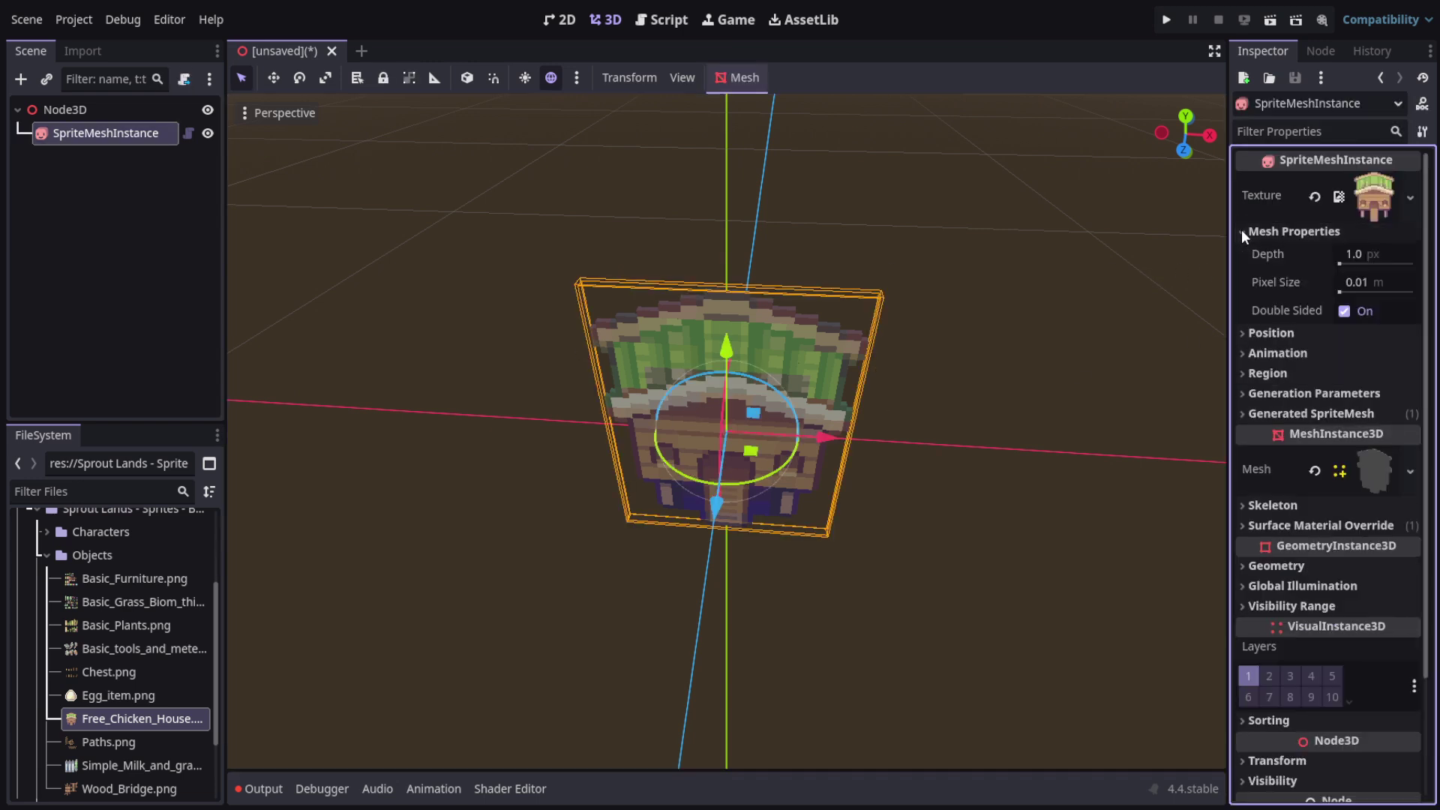
pyautogui.click(1340, 263)
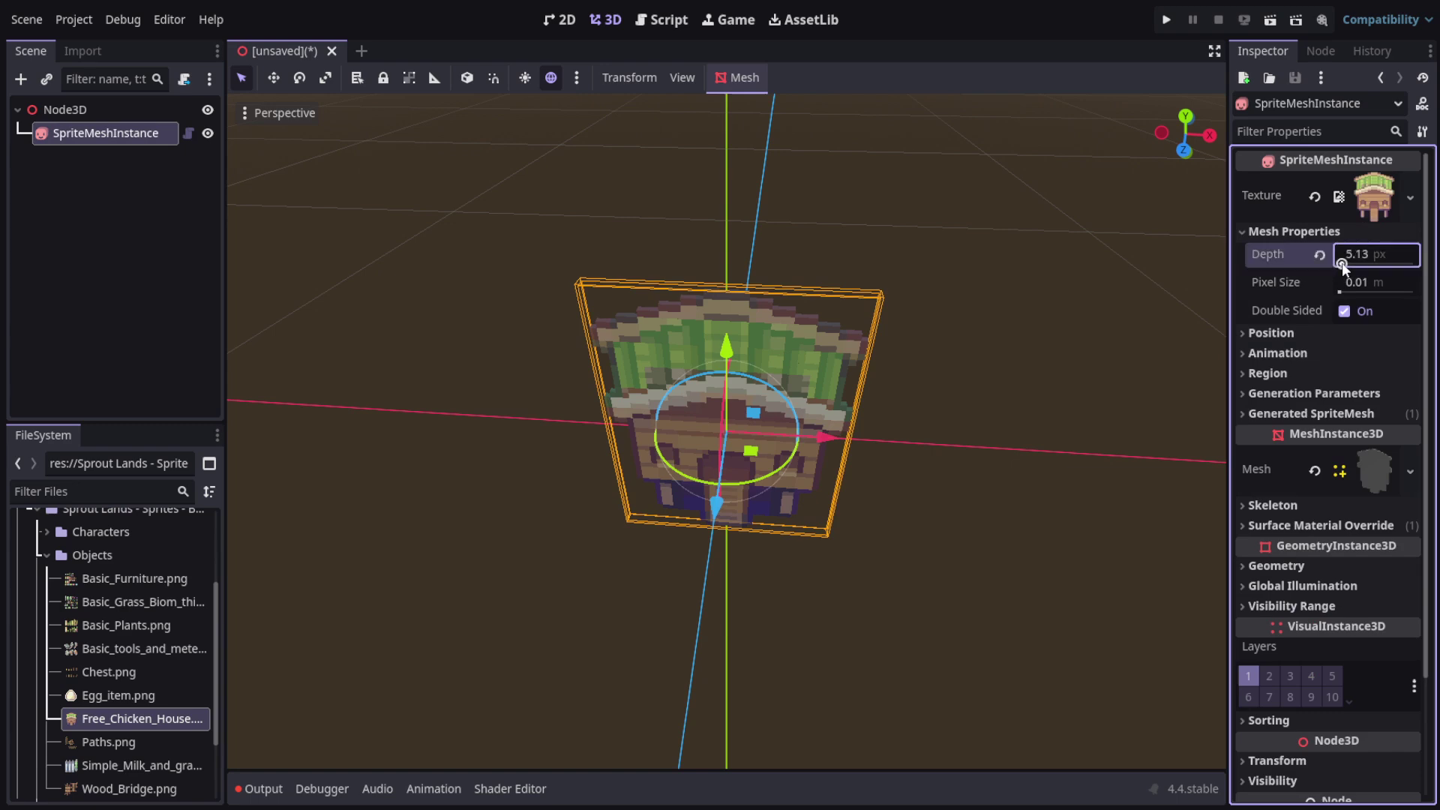
pyautogui.moveTo(1342, 262); pyautogui.dragTo(1349, 262)
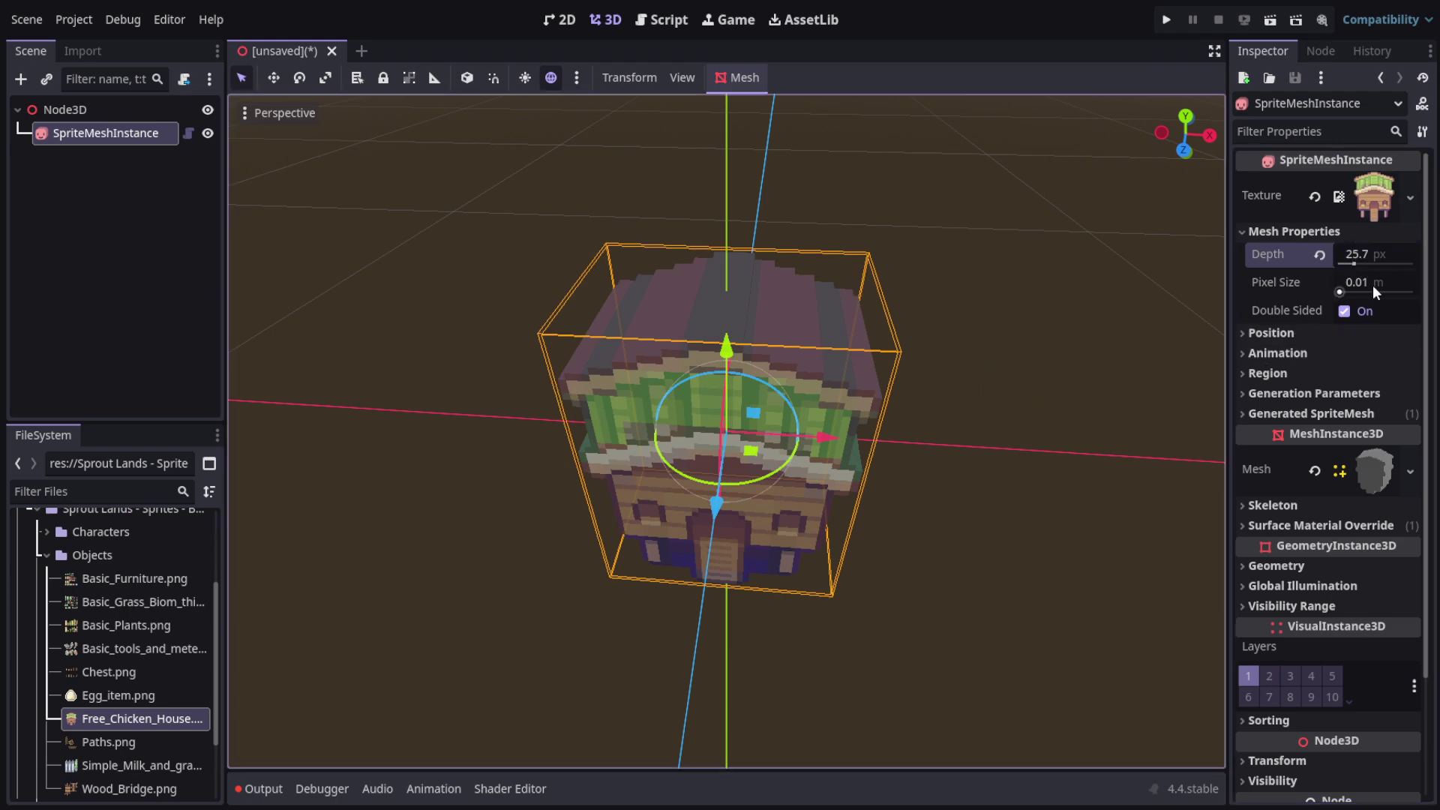
pyautogui.click(943, 336)
pyautogui.click(777, 378)
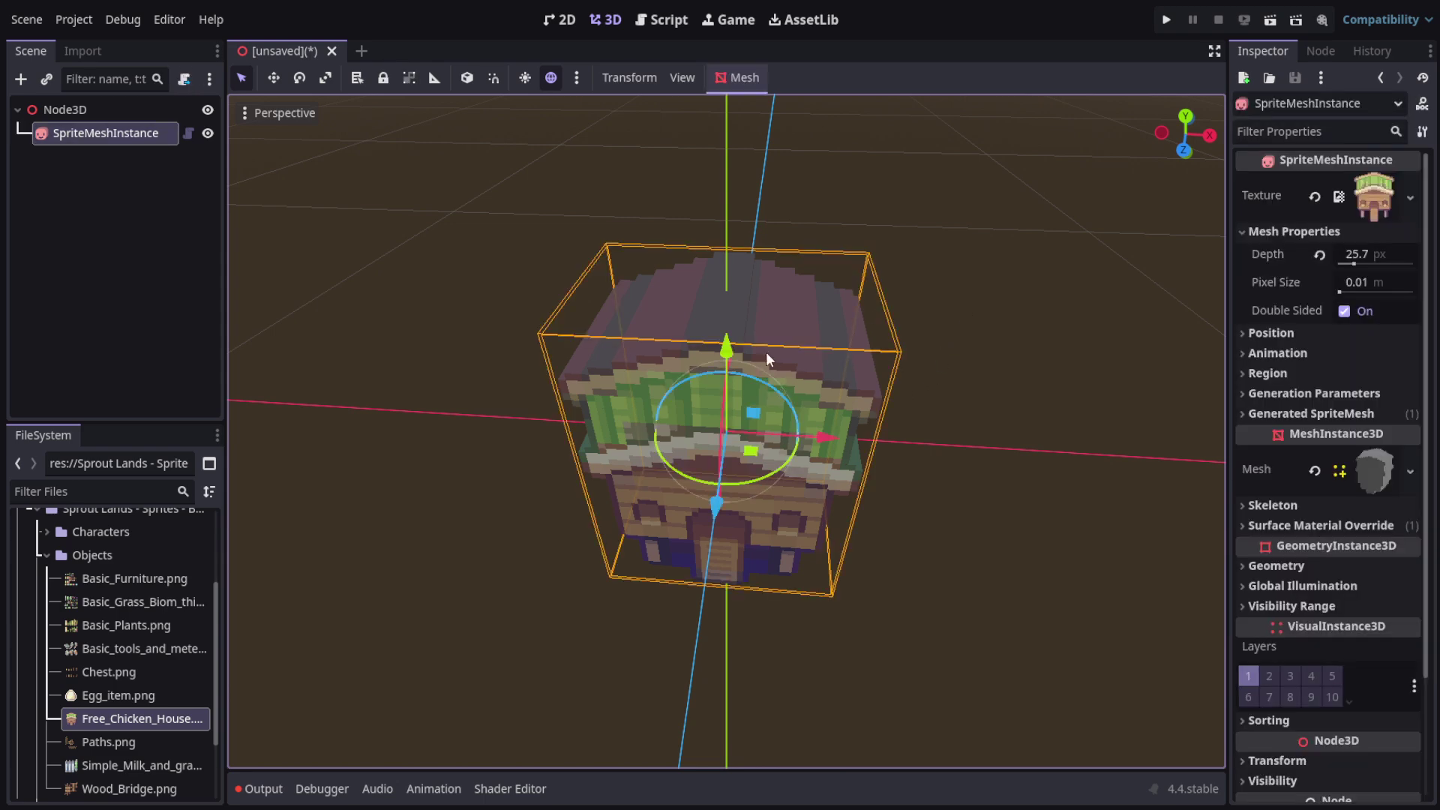
pyautogui.moveTo(1183, 146)
pyautogui.mouseDown()
pyautogui.moveTo(1175, 120)
pyautogui.moveTo(1042, 74)
pyautogui.moveTo(913, 75)
pyautogui.moveTo(1073, 67)
pyautogui.moveTo(1185, 23)
pyautogui.moveTo(1057, 6)
pyautogui.moveTo(938, 75)
pyautogui.moveTo(1223, 207)
pyautogui.moveTo(1180, 170)
pyautogui.mouseUp()
pyautogui.moveTo(904, 105); pyautogui.dragTo(906, 112)
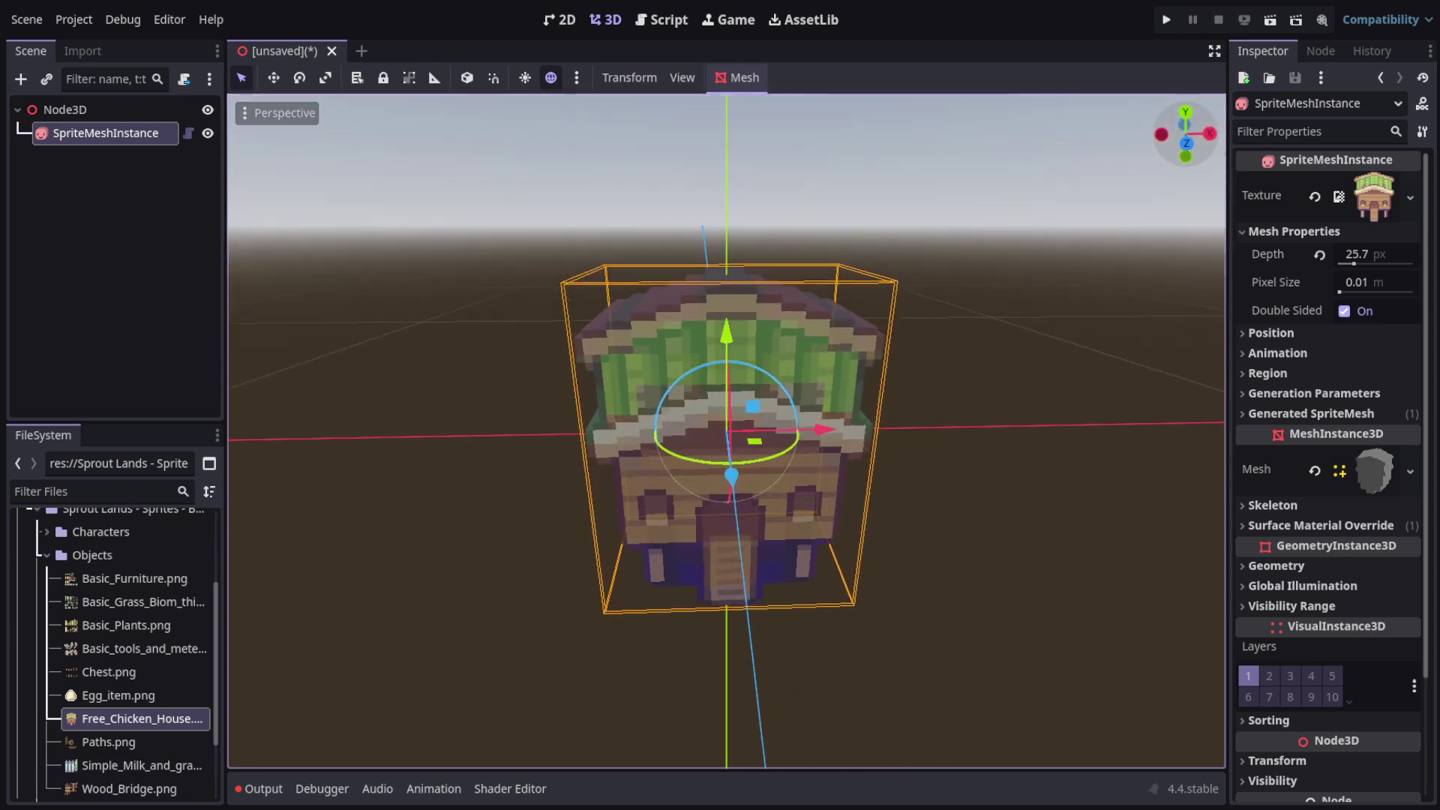
pyautogui.moveTo(906, 113); pyautogui.dragTo(869, 159, button='middle')
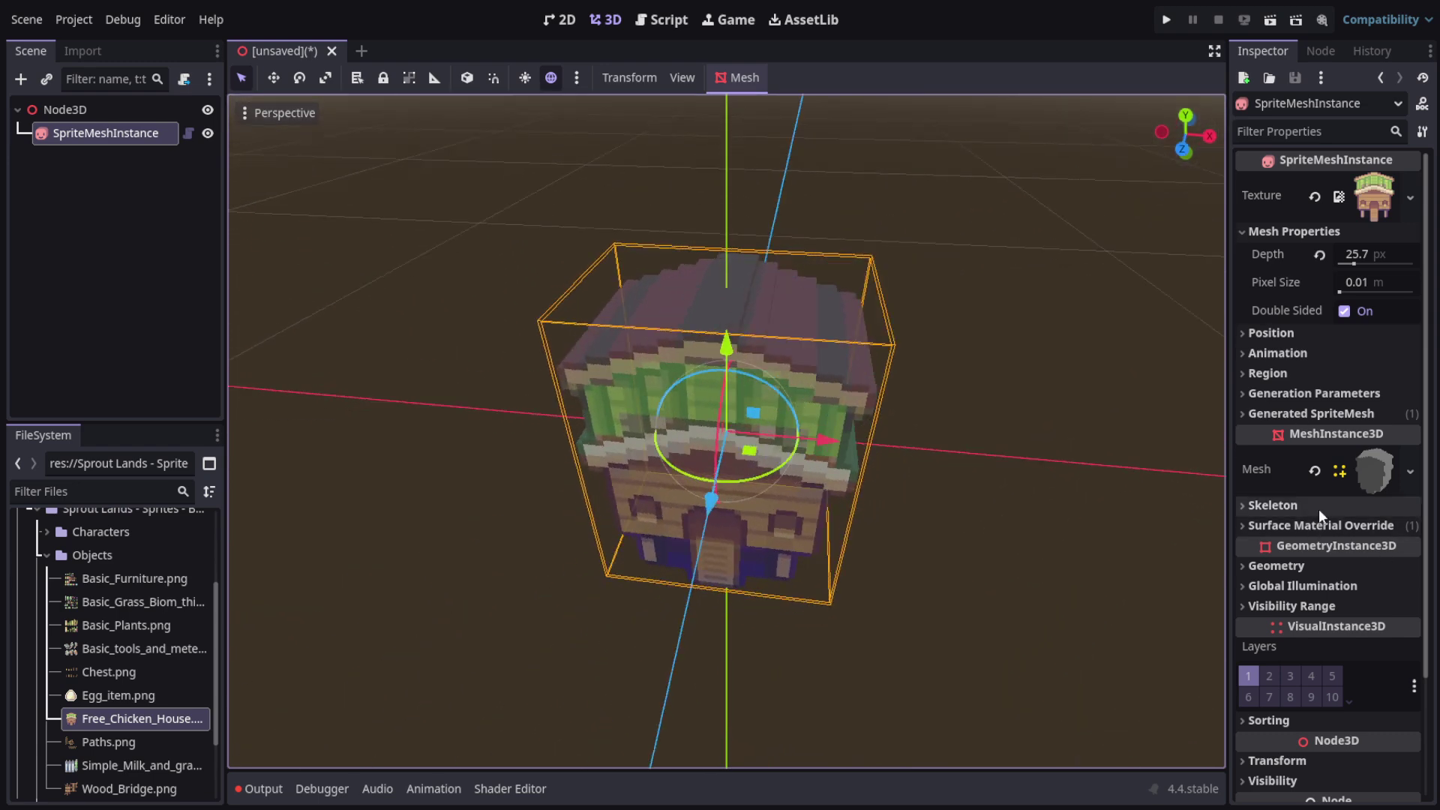
# Preview the house's surface override material on the cube and the flat quad.
pyautogui.click(1292, 507)
pyautogui.click(1292, 507)
pyautogui.click(1280, 527)
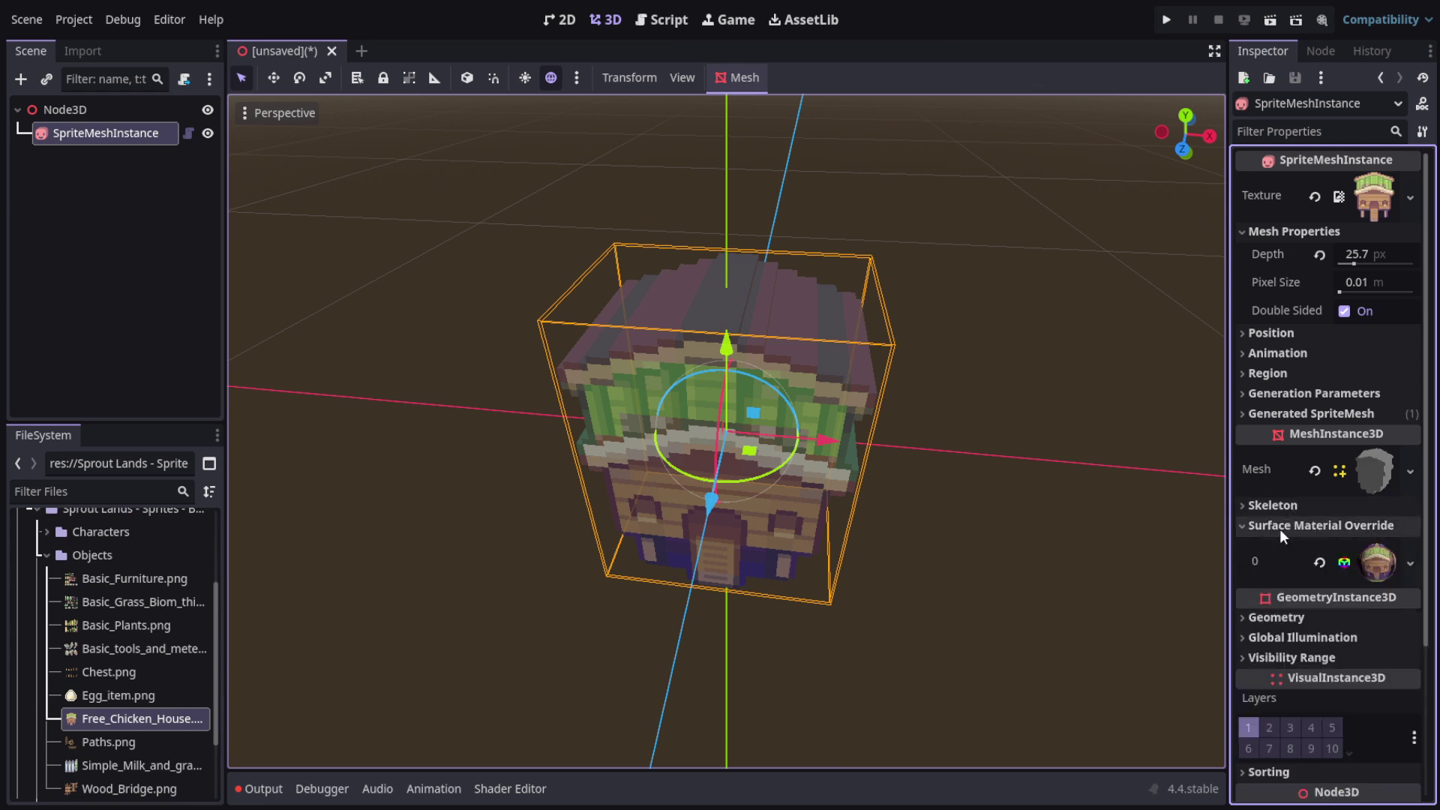
pyautogui.click(1367, 569)
pyautogui.scroll(-3, 1341, 634)
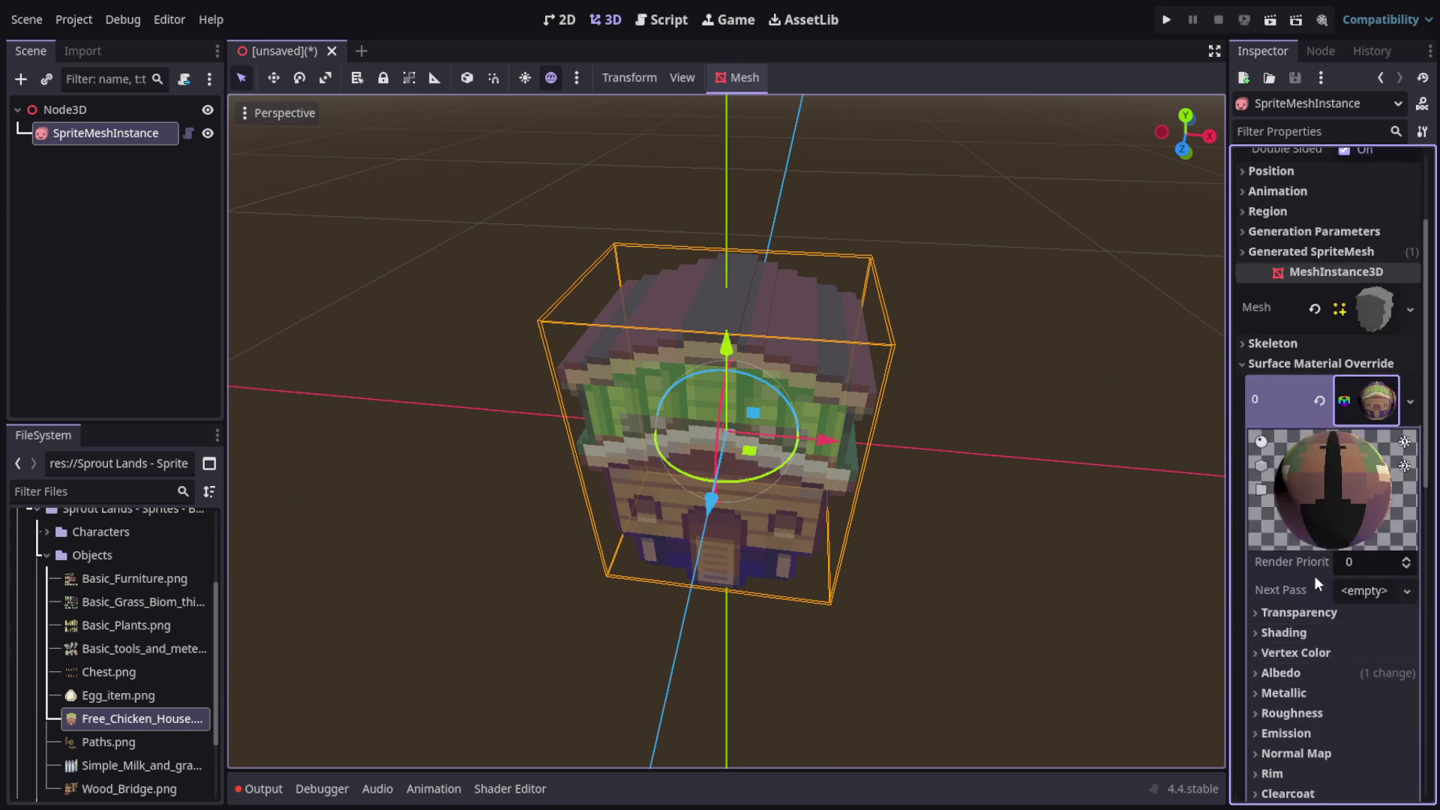
pyautogui.click(1262, 466)
pyautogui.moveTo(1341, 501); pyautogui.dragTo(1275, 495)
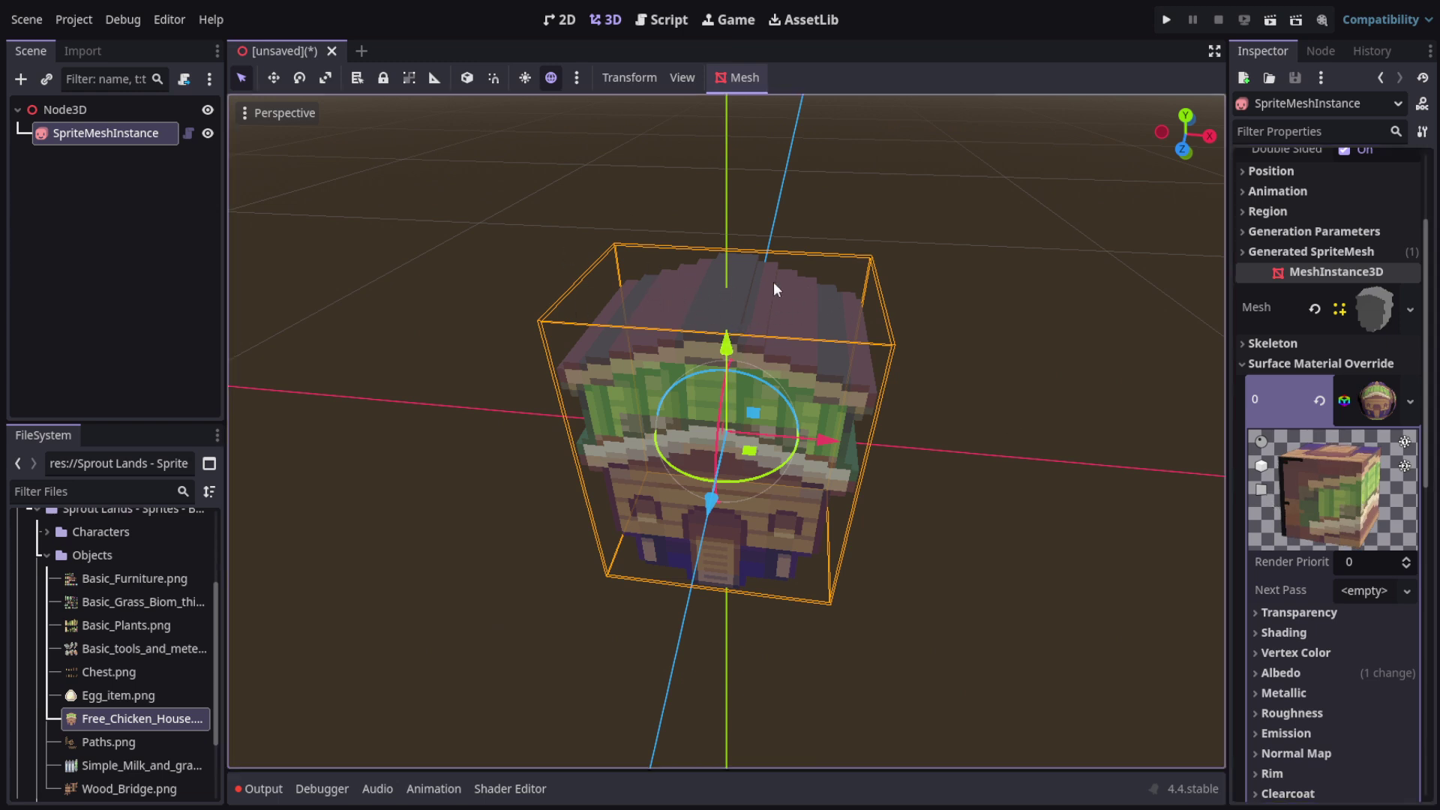
pyautogui.moveTo(1308, 514); pyautogui.dragTo(1316, 450)
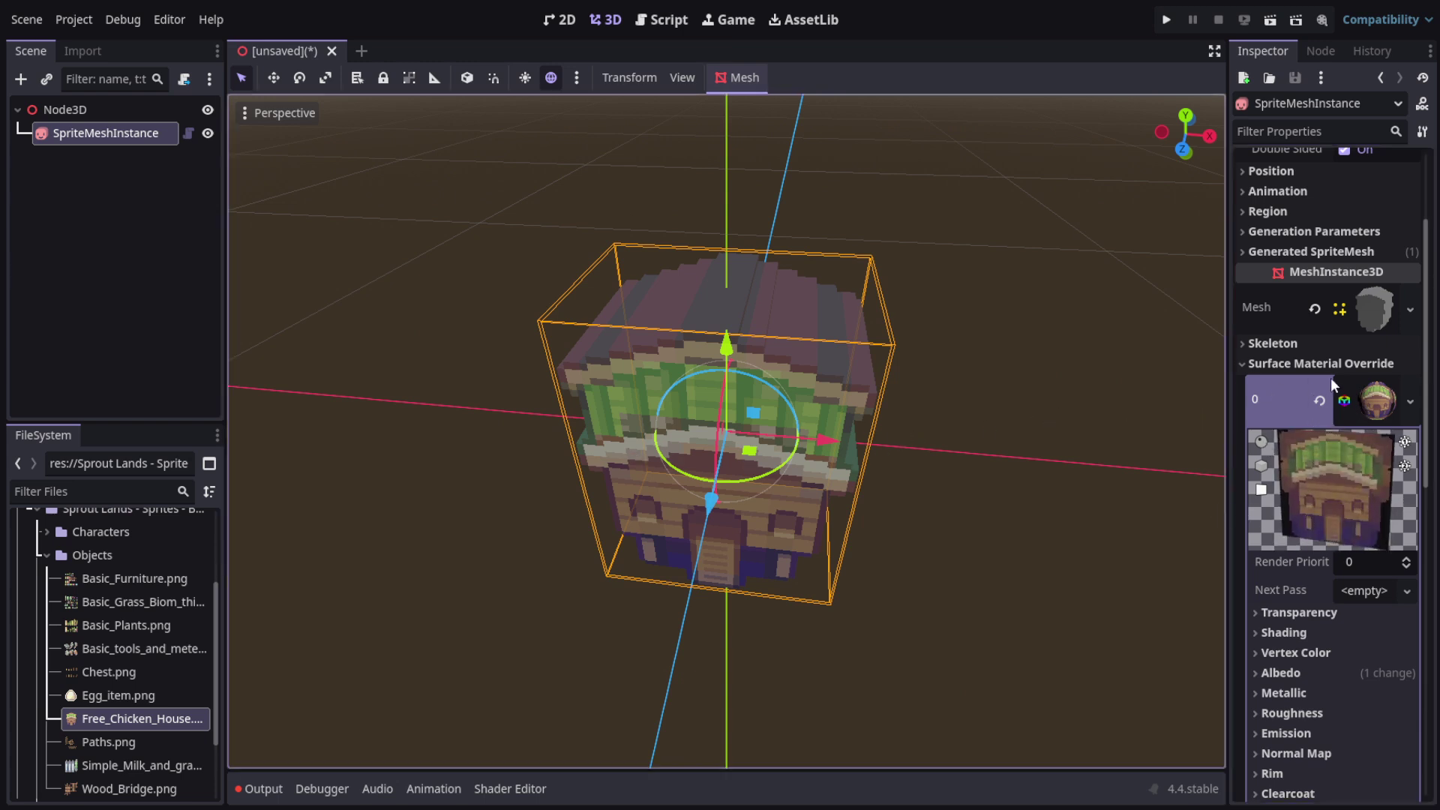
pyautogui.click(1281, 363)
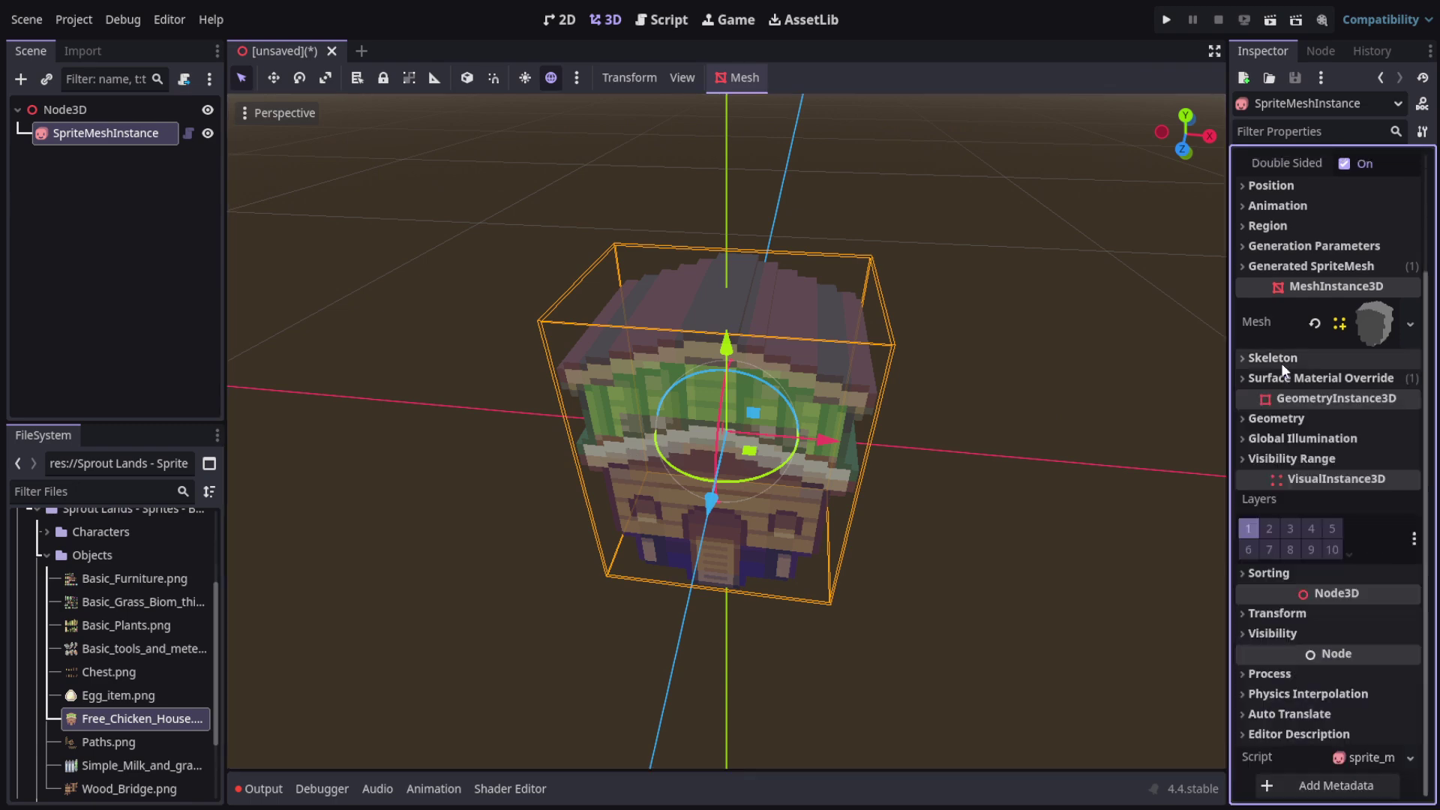
# Expand the SpriteMeshInstance's Animation properties and show the contents of the Characters folder in place of Objects.
pyautogui.click(1254, 204)
pyautogui.scroll(-2, 810, 431)
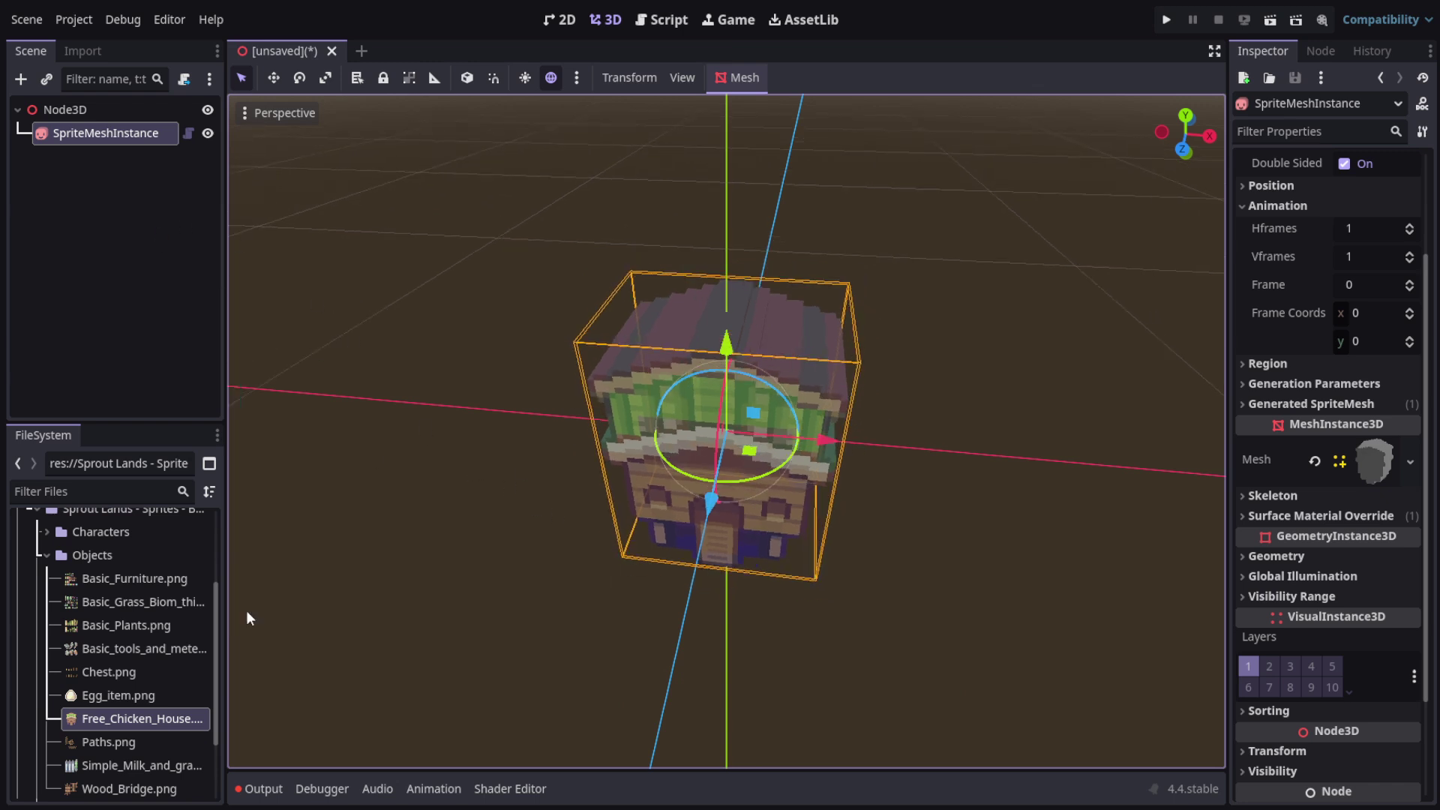
pyautogui.scroll(-3, 105, 674)
pyautogui.scroll(3, 107, 708)
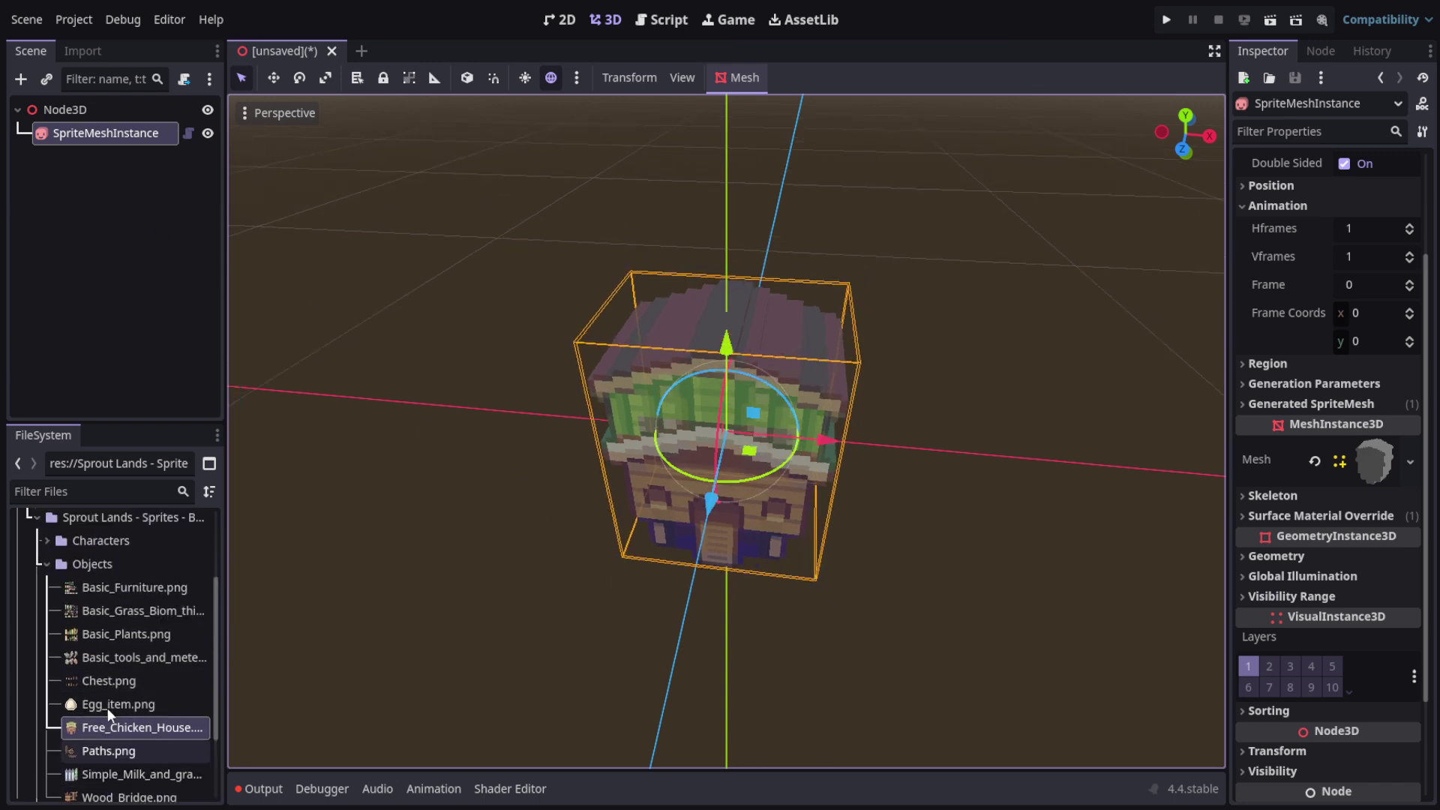
pyautogui.click(47, 563)
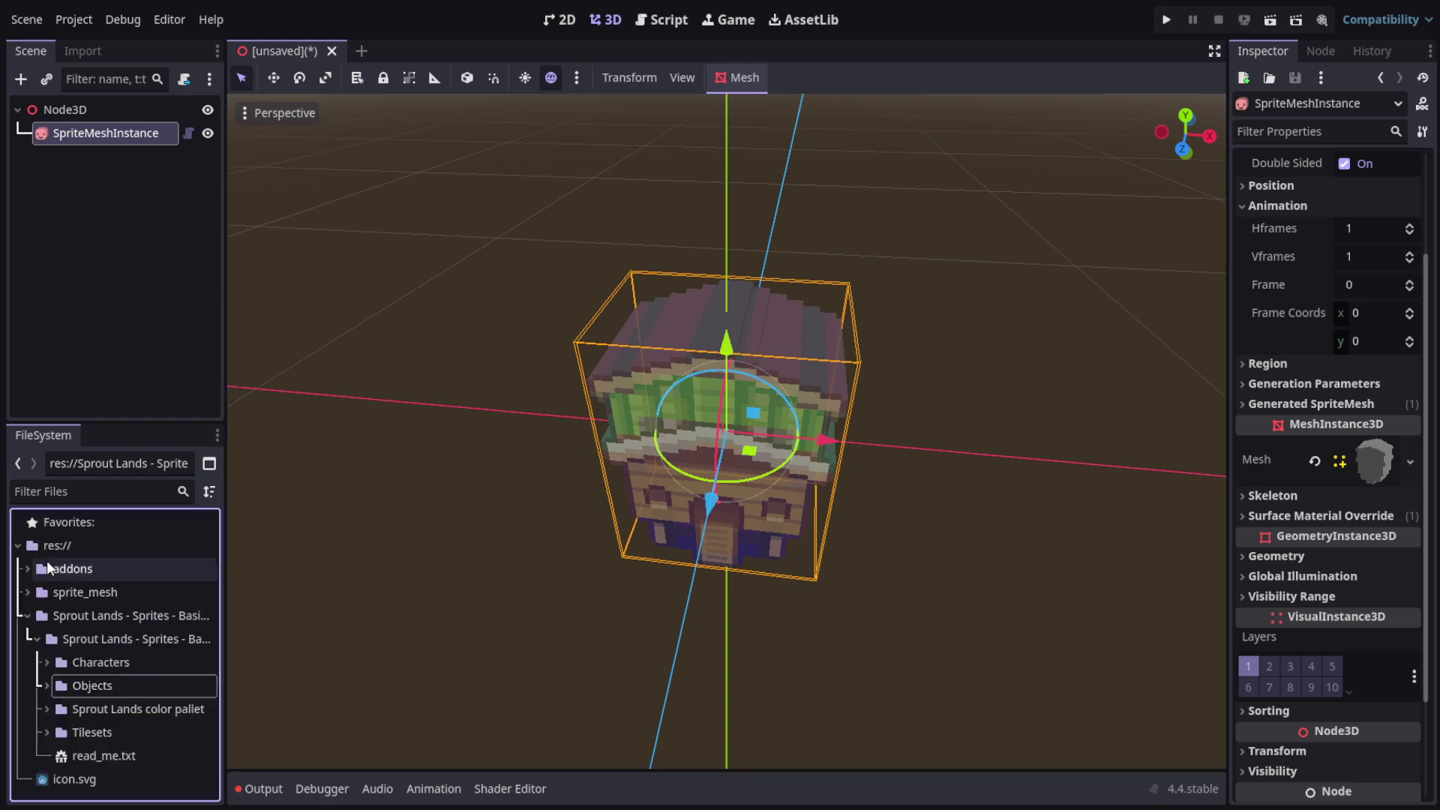
pyautogui.click(46, 661)
pyautogui.scroll(-3, 41, 658)
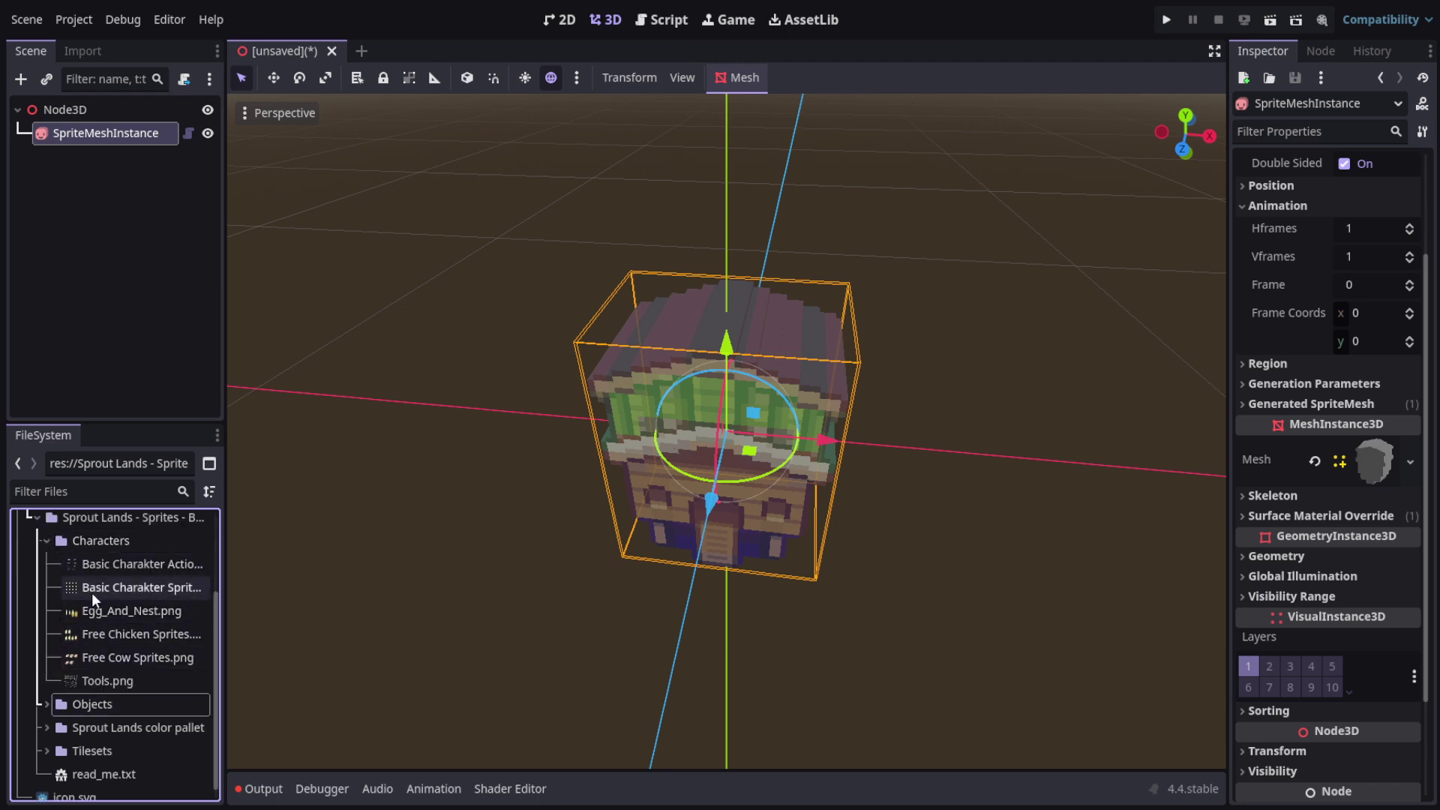
# Assign Basic Charakter Spritesheet.png as the texture of the SpriteMeshInstance node.
pyautogui.moveTo(92, 585); pyautogui.dragTo(366, 320)
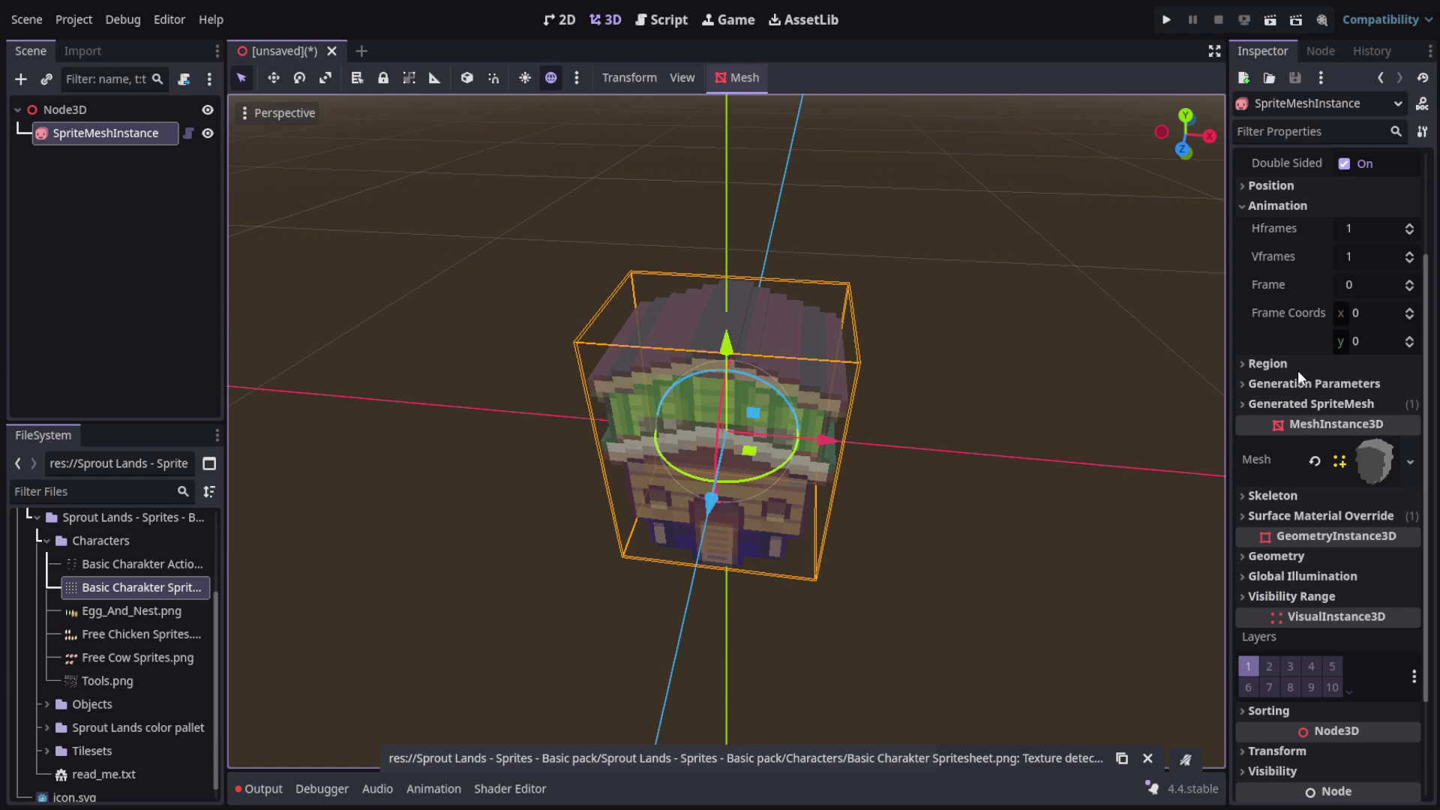
pyautogui.scroll(4, 1298, 371)
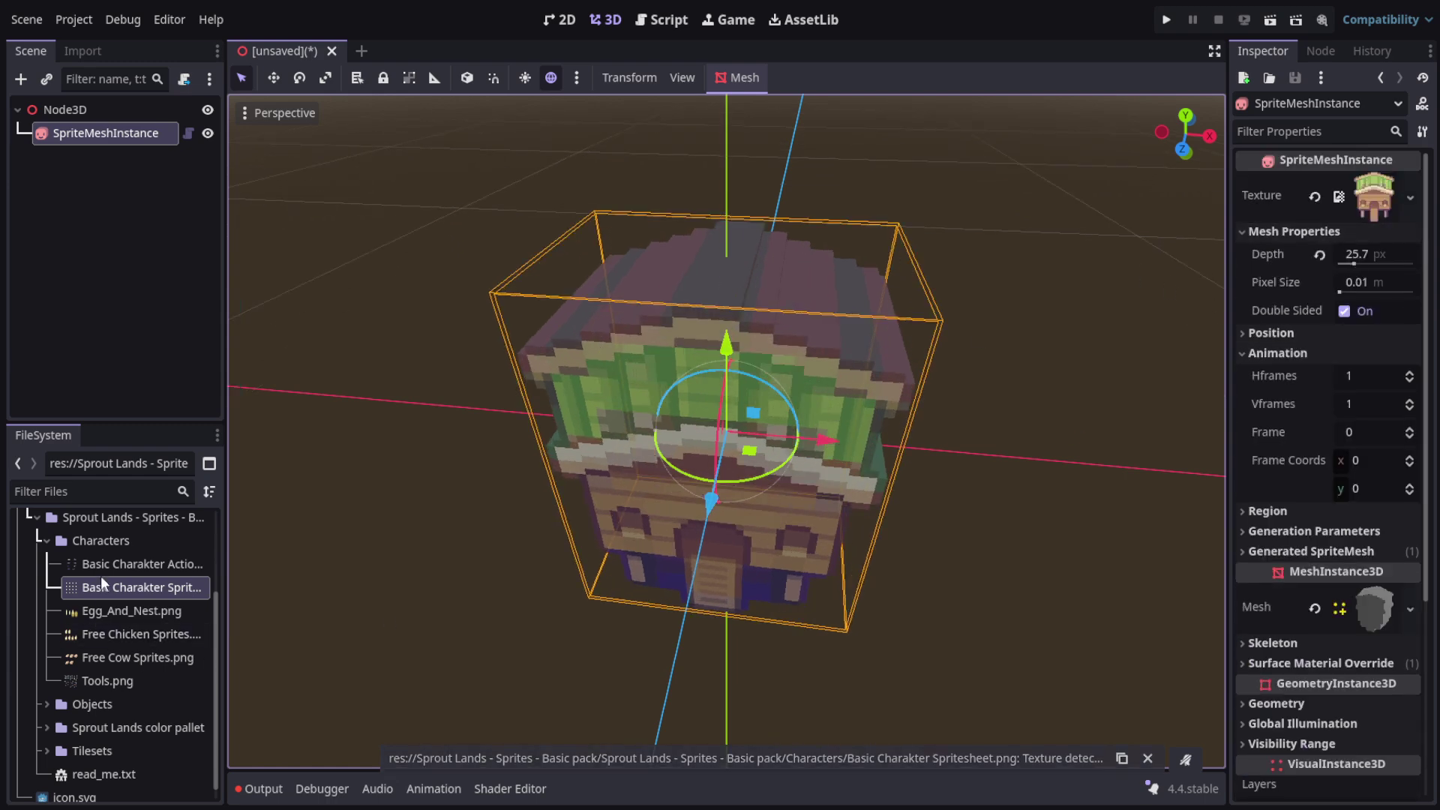
pyautogui.moveTo(180, 587); pyautogui.dragTo(1356, 198)
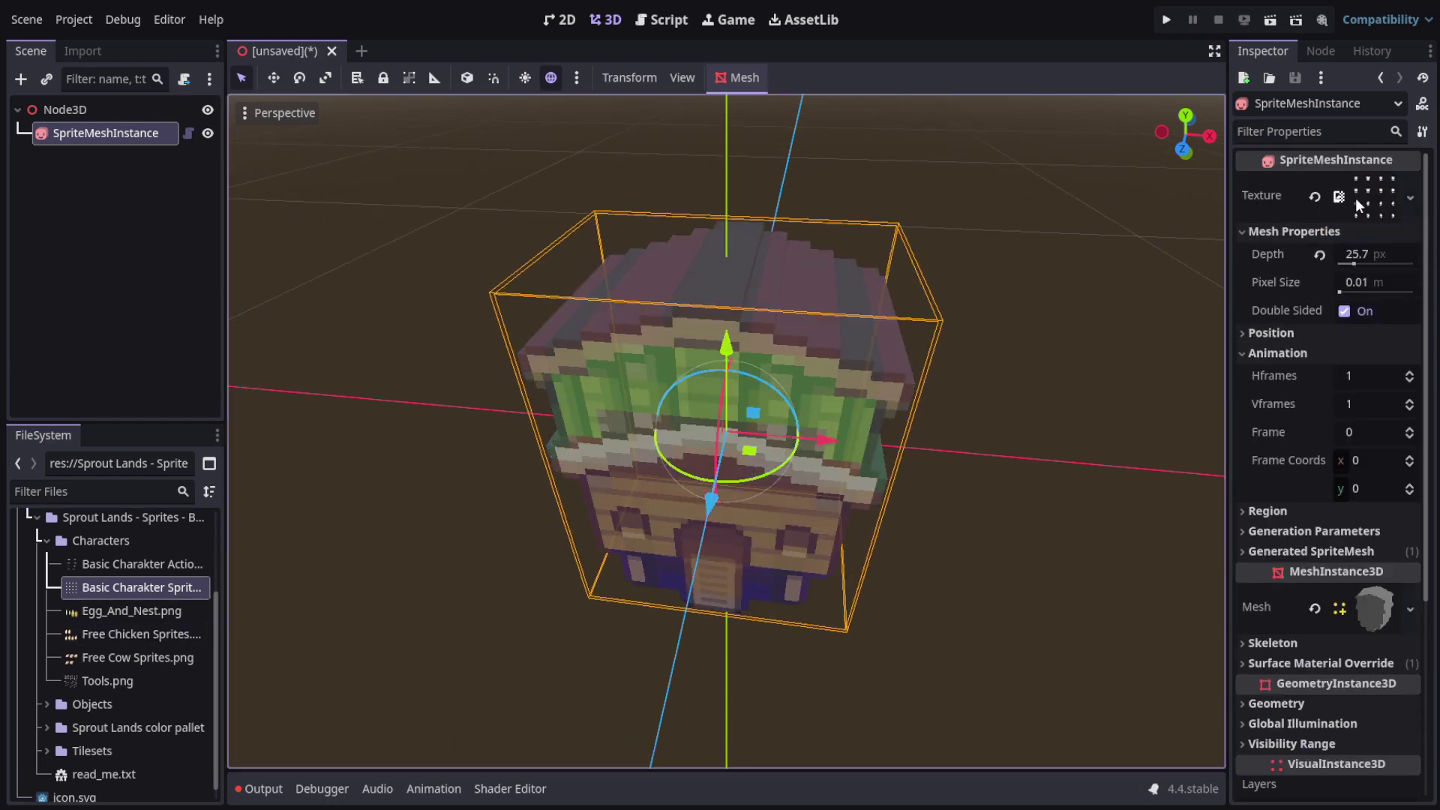
pyautogui.scroll(-8, 1056, 293)
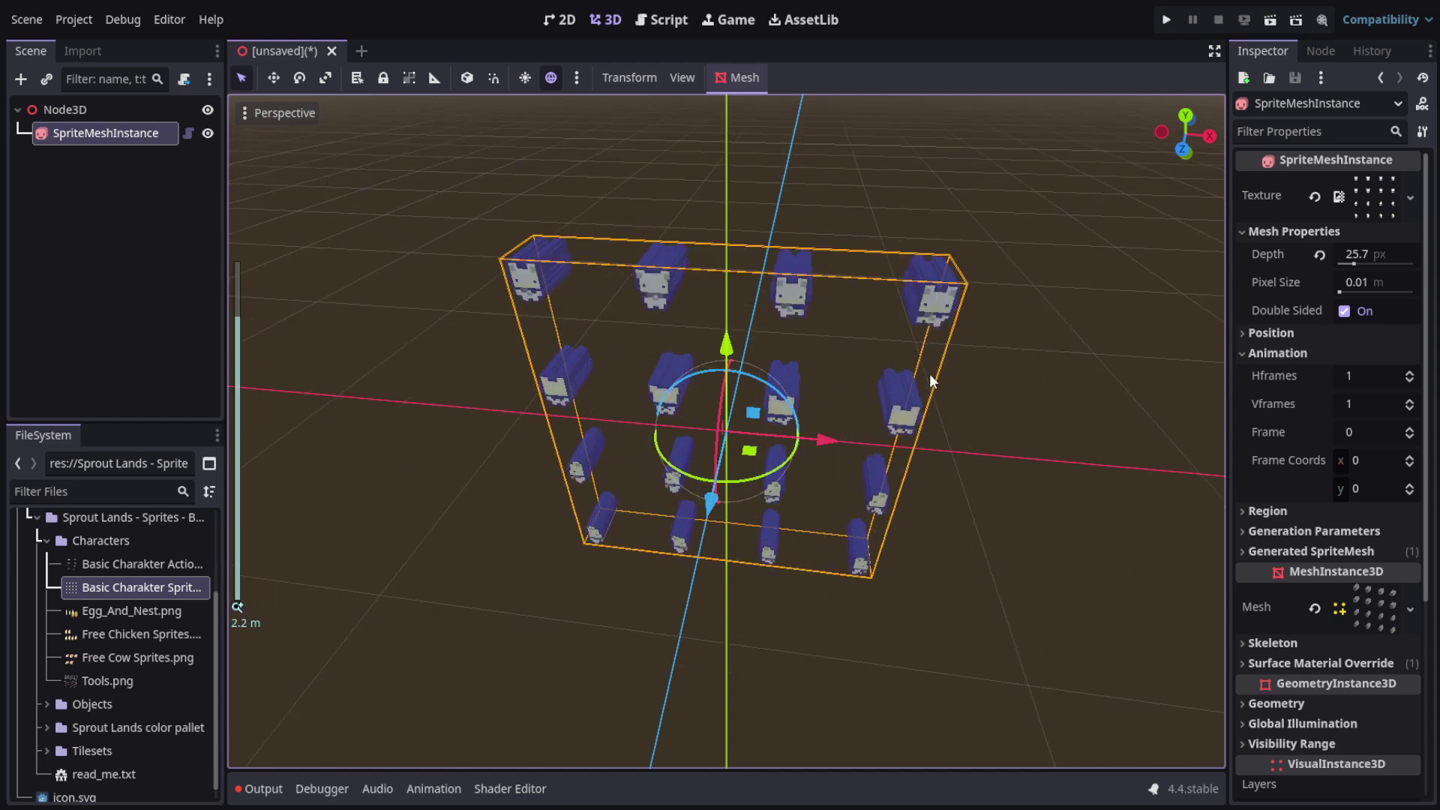
# Reset the mesh Depth to its default and view the character sheet mesh with the node deselected.
pyautogui.click(1319, 256)
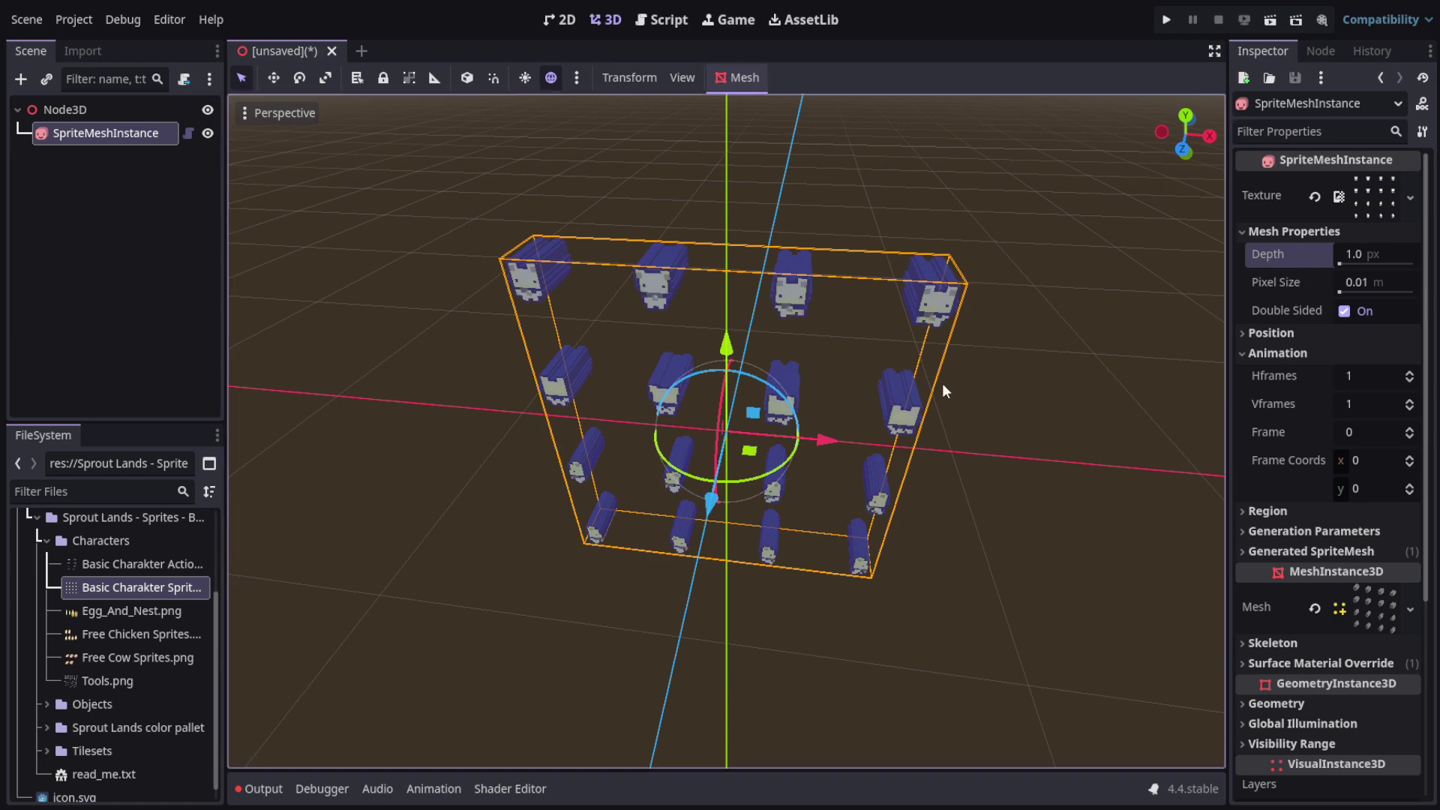
pyautogui.click(996, 418)
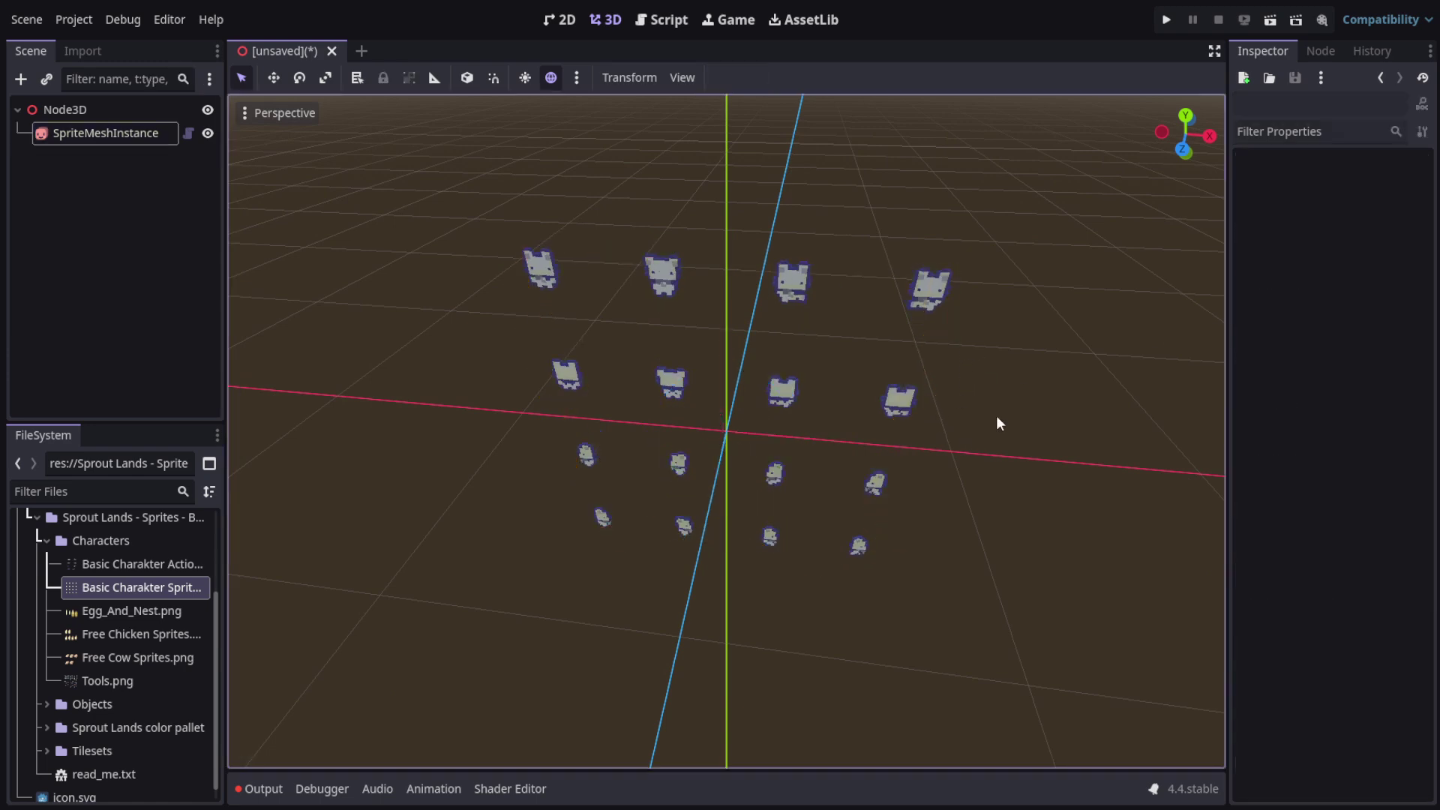
pyautogui.moveTo(1173, 128)
pyautogui.mouseDown()
pyautogui.moveTo(1168, 79)
pyautogui.moveTo(1031, 178)
pyautogui.moveTo(946, 159)
pyautogui.moveTo(1014, 160)
pyautogui.moveTo(1139, 111)
pyautogui.moveTo(1156, 119)
pyautogui.mouseUp()
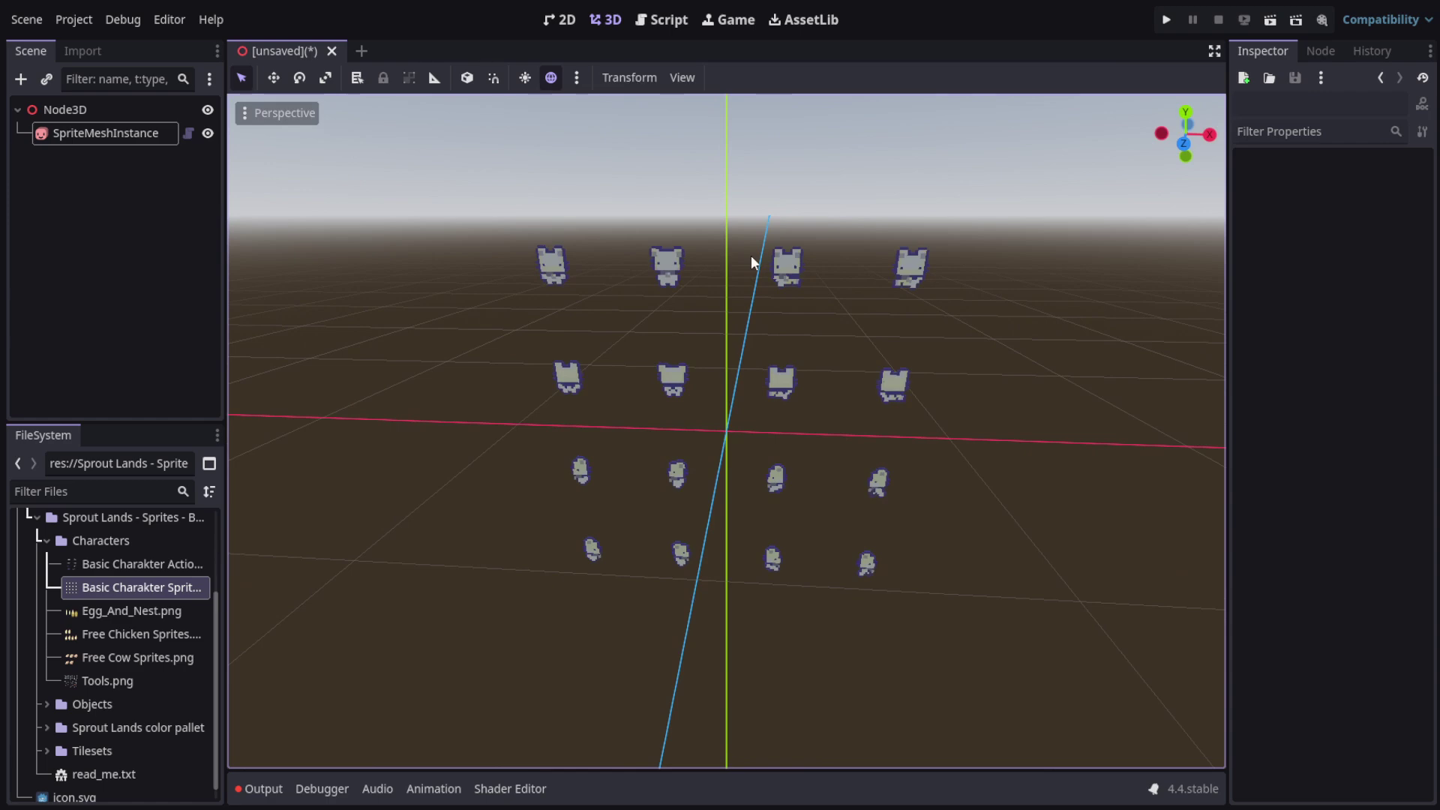
# Divide the character sprite sheet into frames by setting both Hframes and Vframes to 4.
pyautogui.click(134, 138)
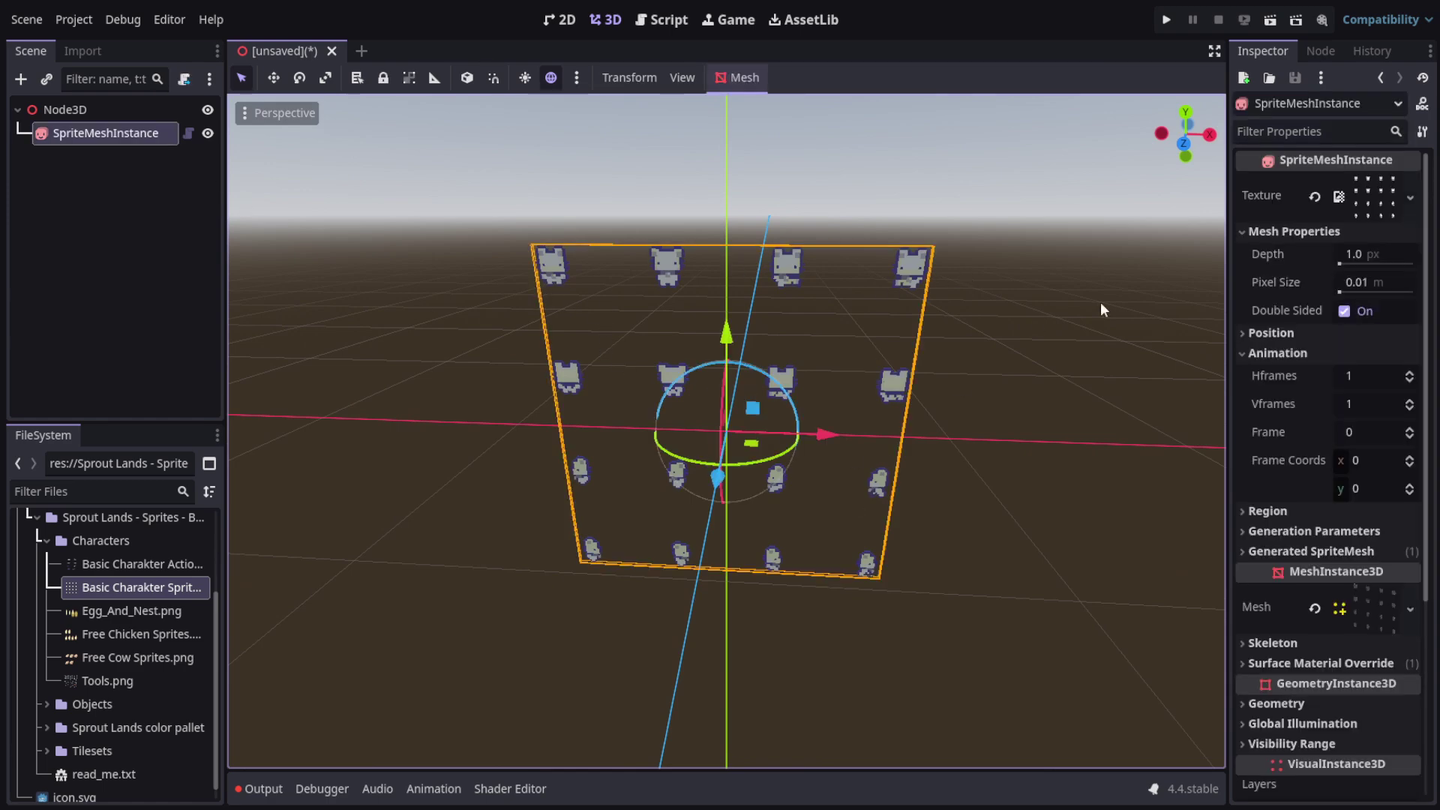
pyautogui.click(1411, 374)
pyautogui.click(1410, 373)
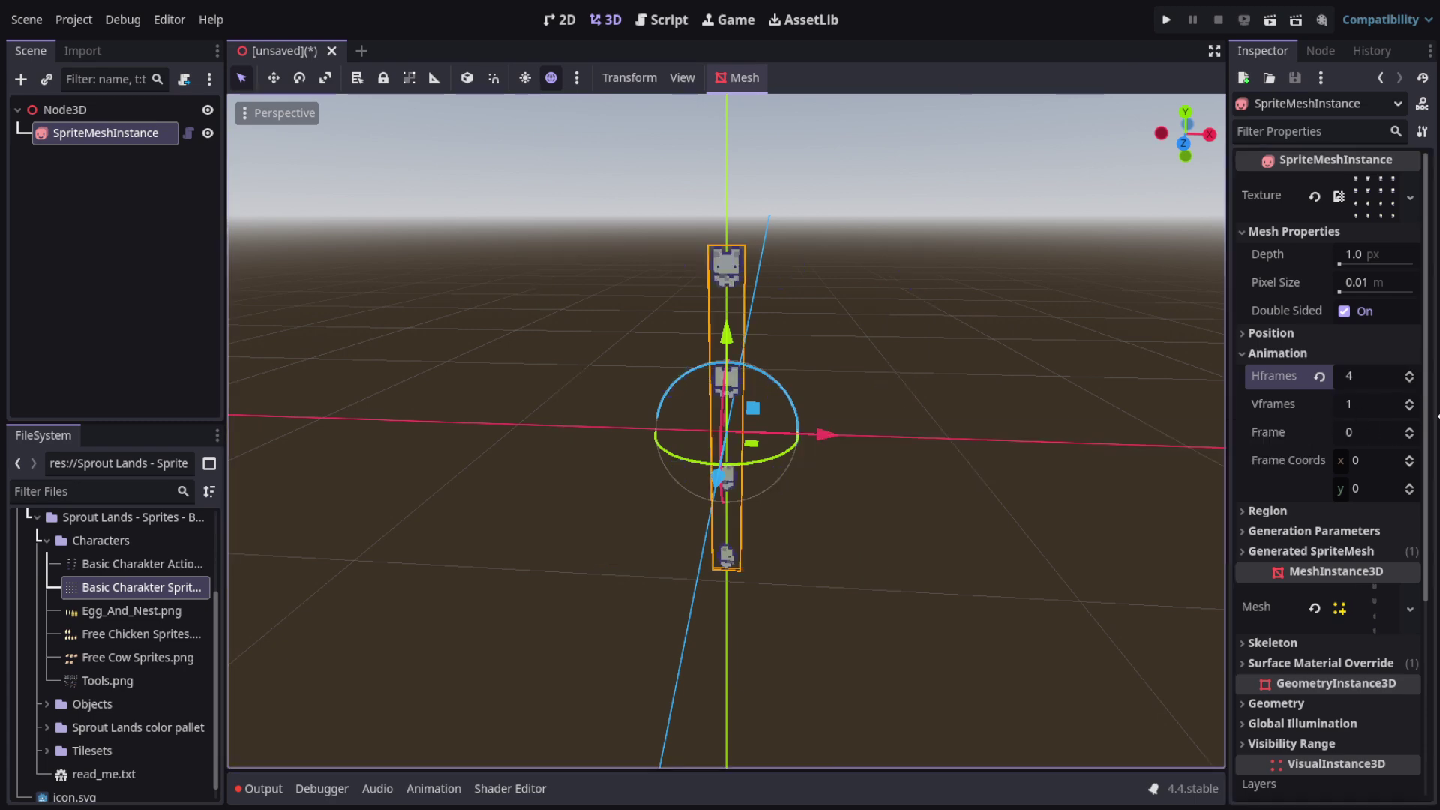
pyautogui.click(1410, 401)
pyautogui.click(1411, 401)
pyautogui.click(1410, 401)
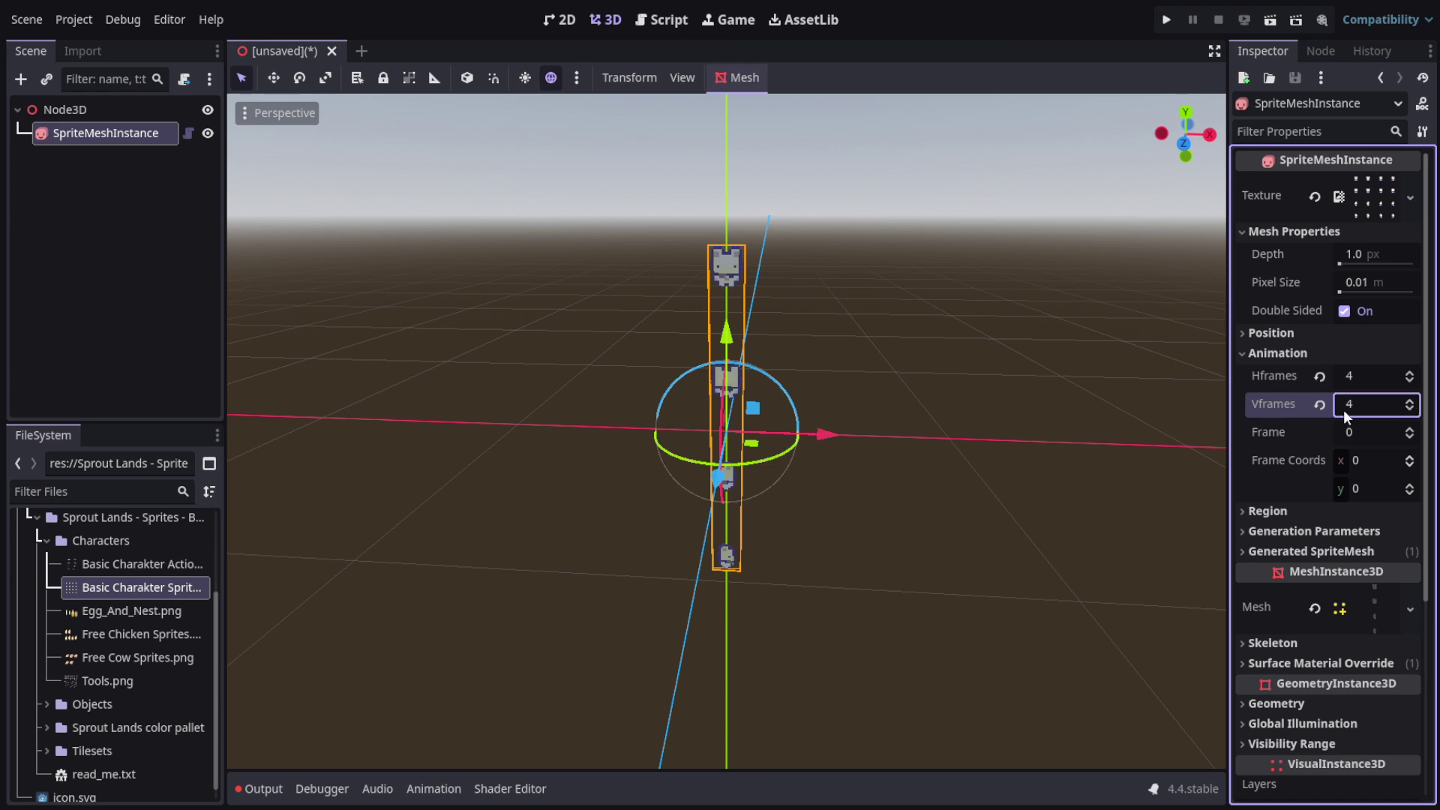
pyautogui.click(929, 446)
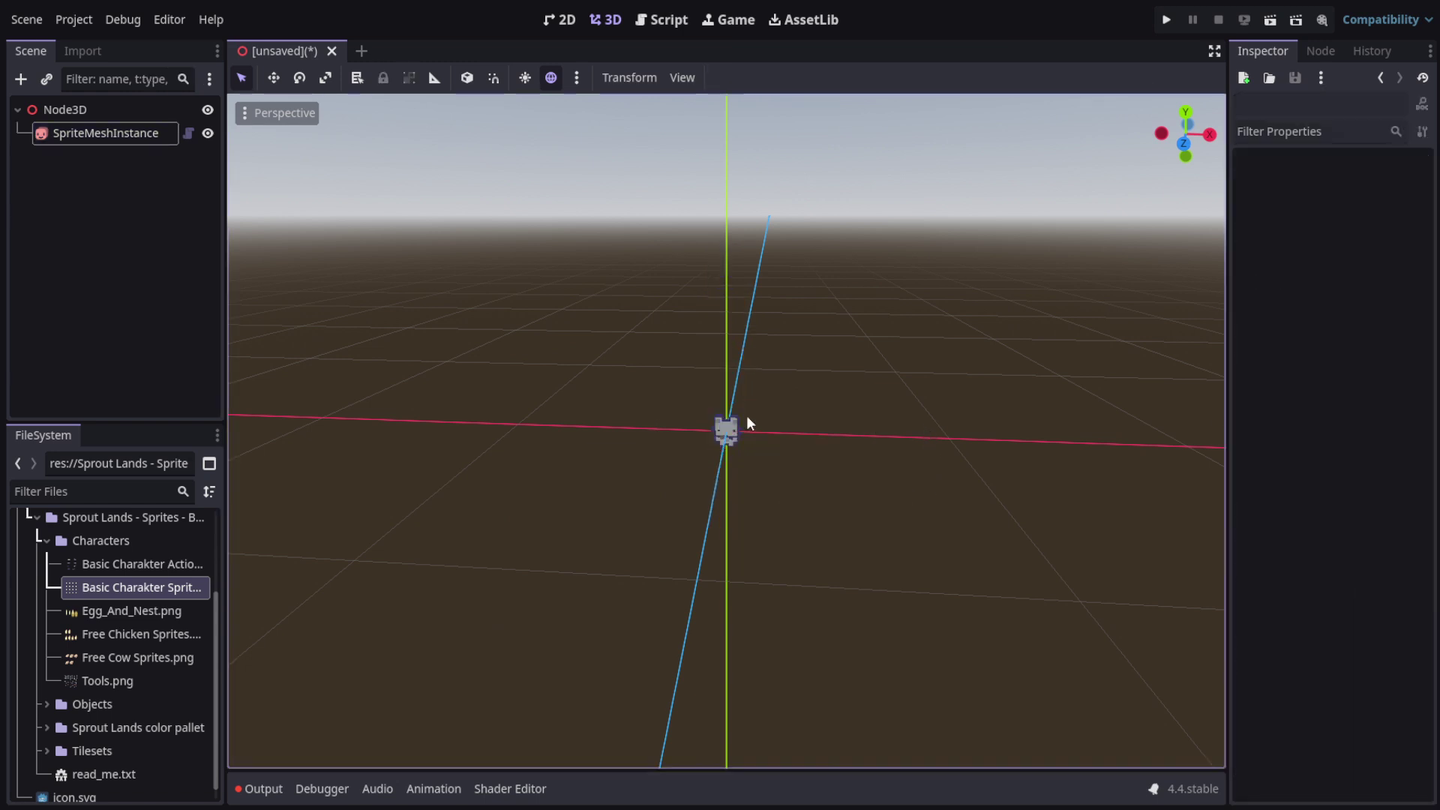
# Step the SpriteMeshInstance's Frame value one by one through the character poses in the sprite sheet.
pyautogui.scroll(5, 745, 424)
pyautogui.click(746, 428)
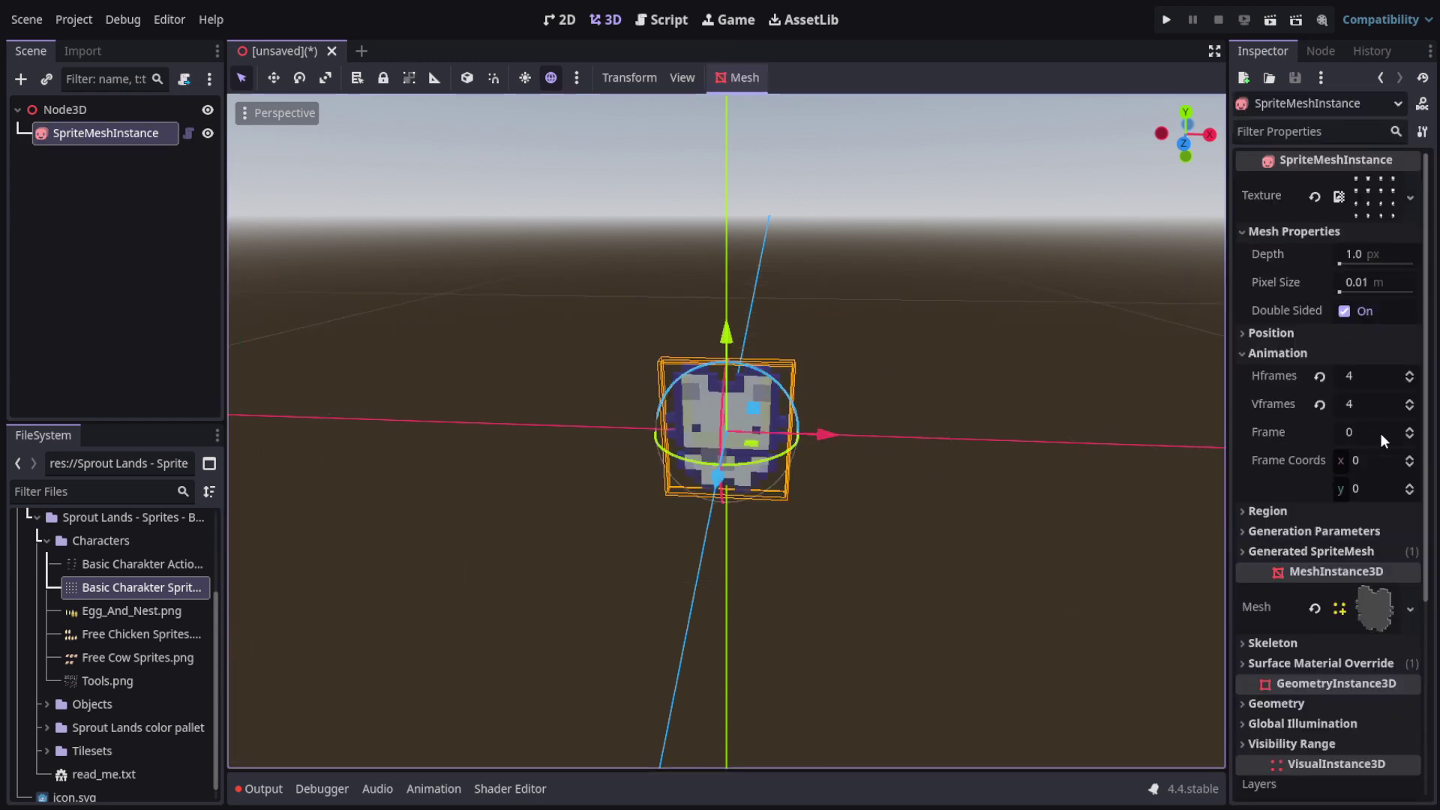
pyautogui.click(1410, 432)
pyautogui.click(1410, 432)
pyautogui.click(1411, 432)
pyautogui.click(1411, 432)
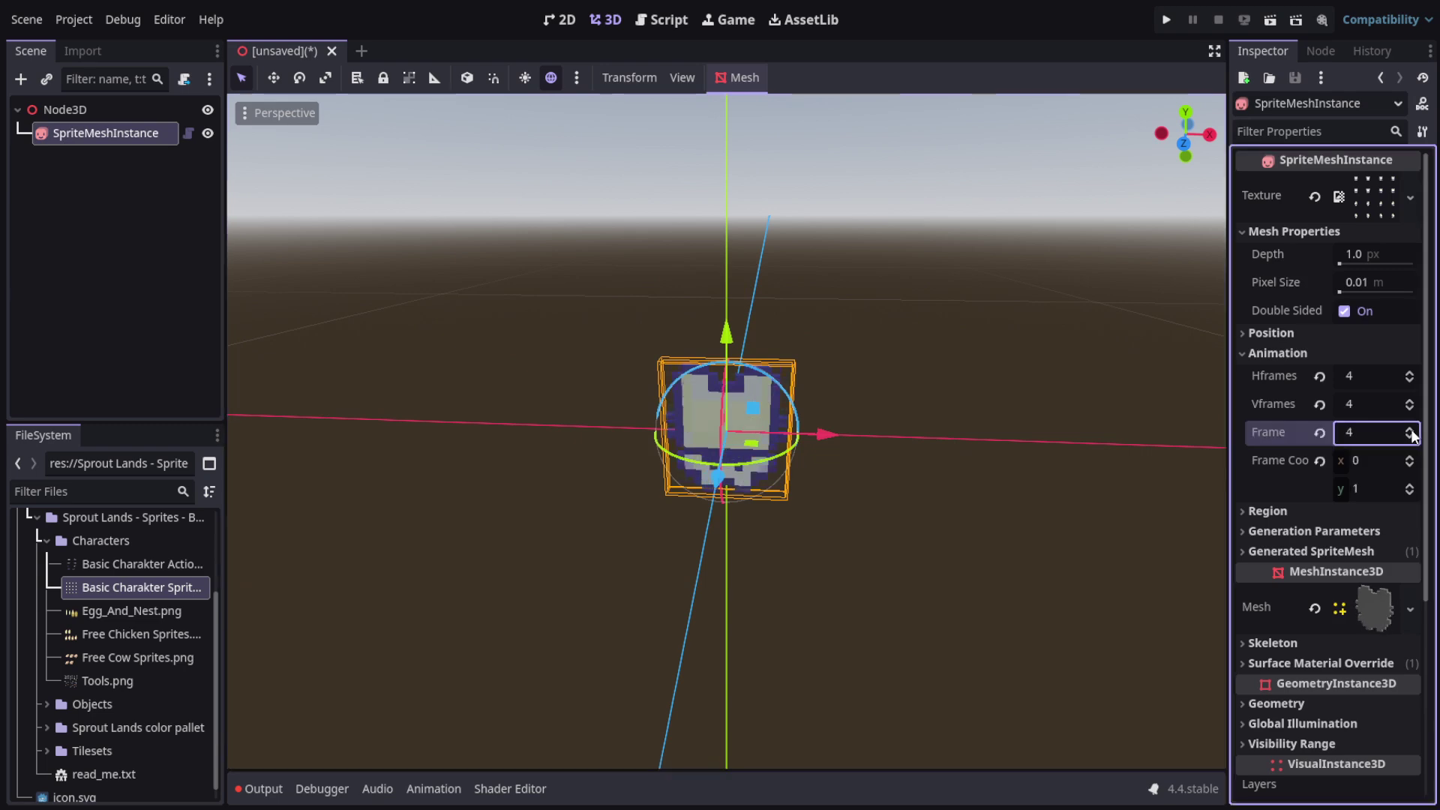
pyautogui.click(1411, 433)
pyautogui.click(1410, 432)
pyautogui.click(1411, 432)
pyautogui.click(1410, 432)
pyautogui.click(1410, 432)
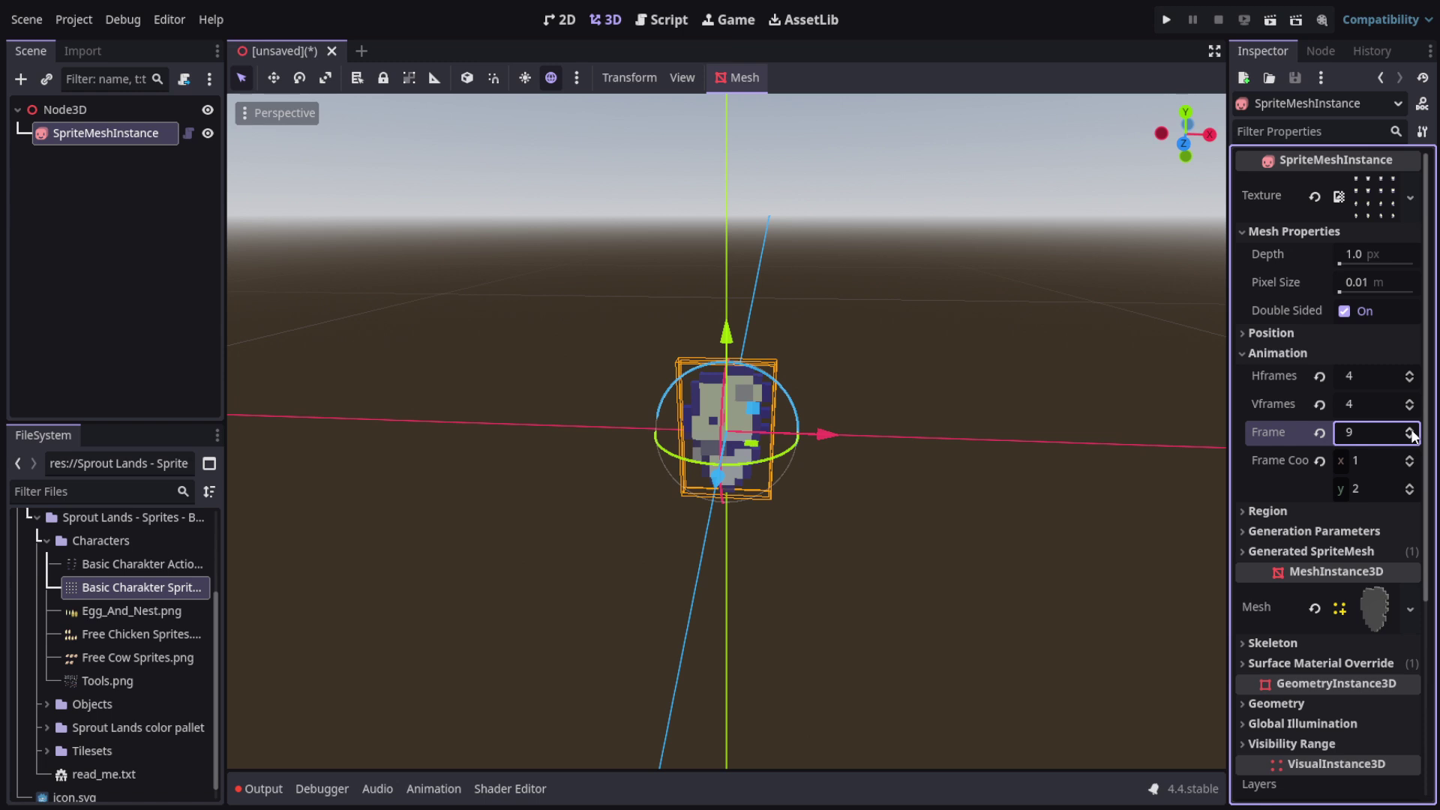
pyautogui.click(1410, 433)
pyautogui.click(1411, 432)
pyautogui.click(1411, 432)
pyautogui.click(1410, 432)
pyautogui.click(1410, 432)
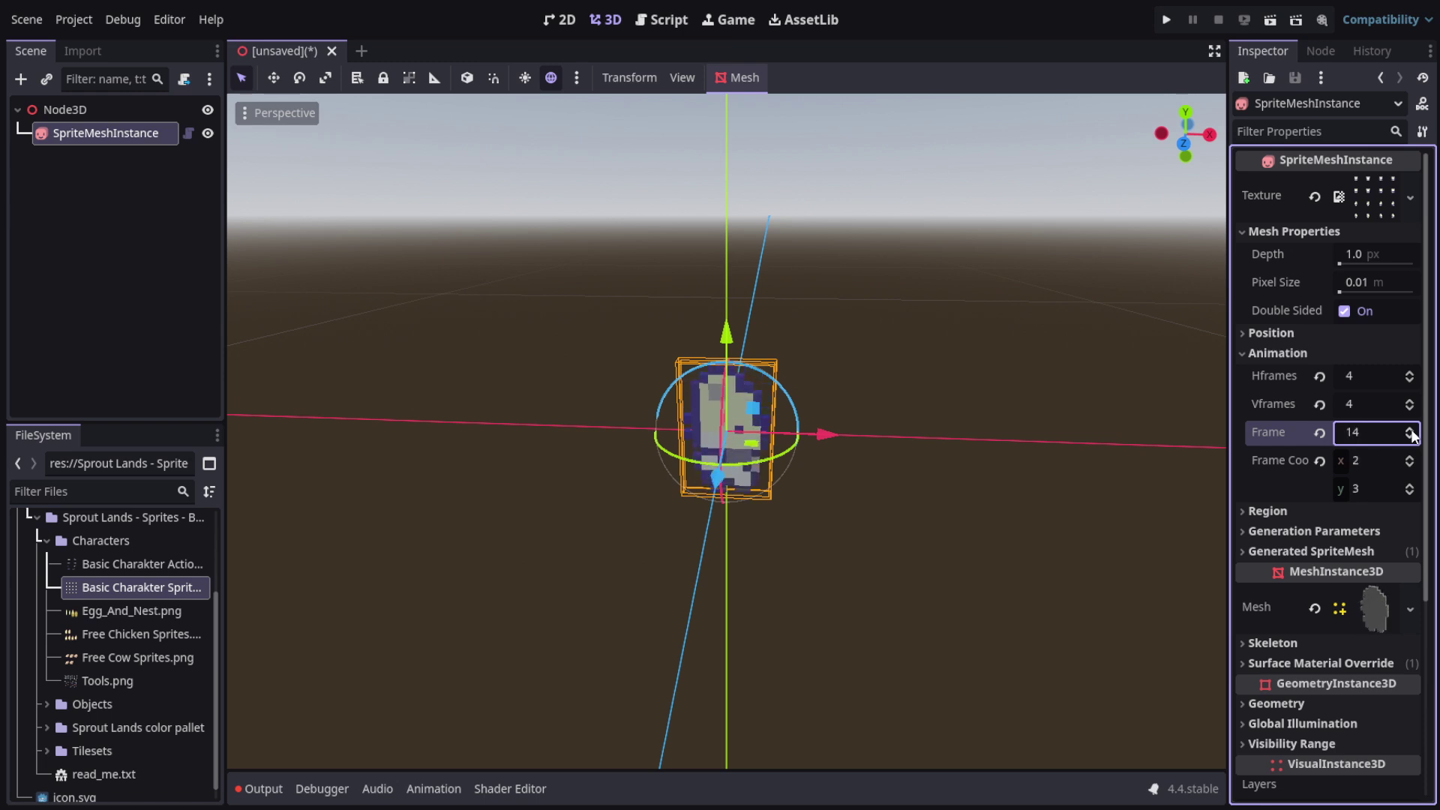
pyautogui.click(1411, 432)
pyautogui.click(1411, 432)
pyautogui.click(920, 435)
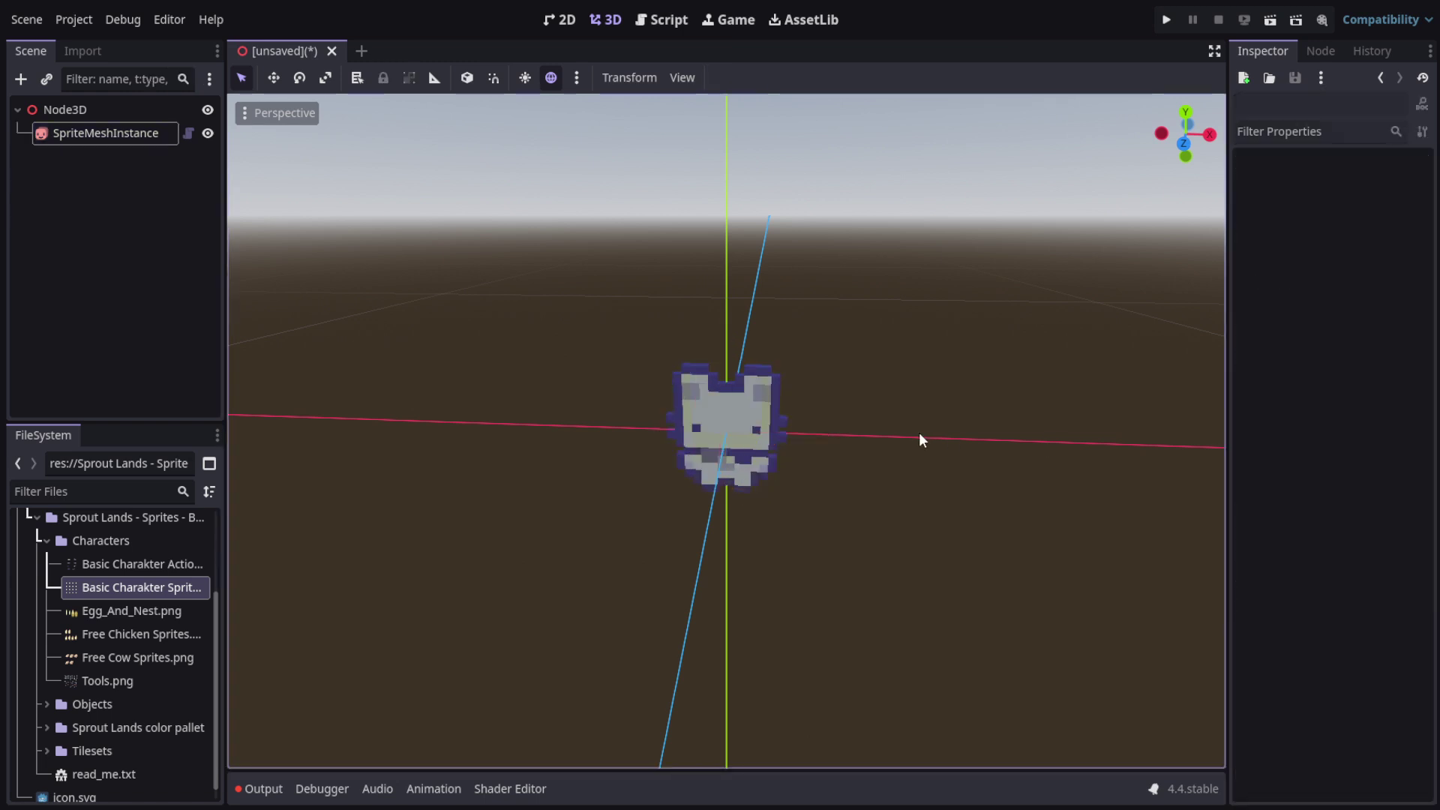
# Turn on the preview sunlight in the 3D viewport with the character mesh deselected.
pyautogui.click(724, 426)
pyautogui.click(949, 475)
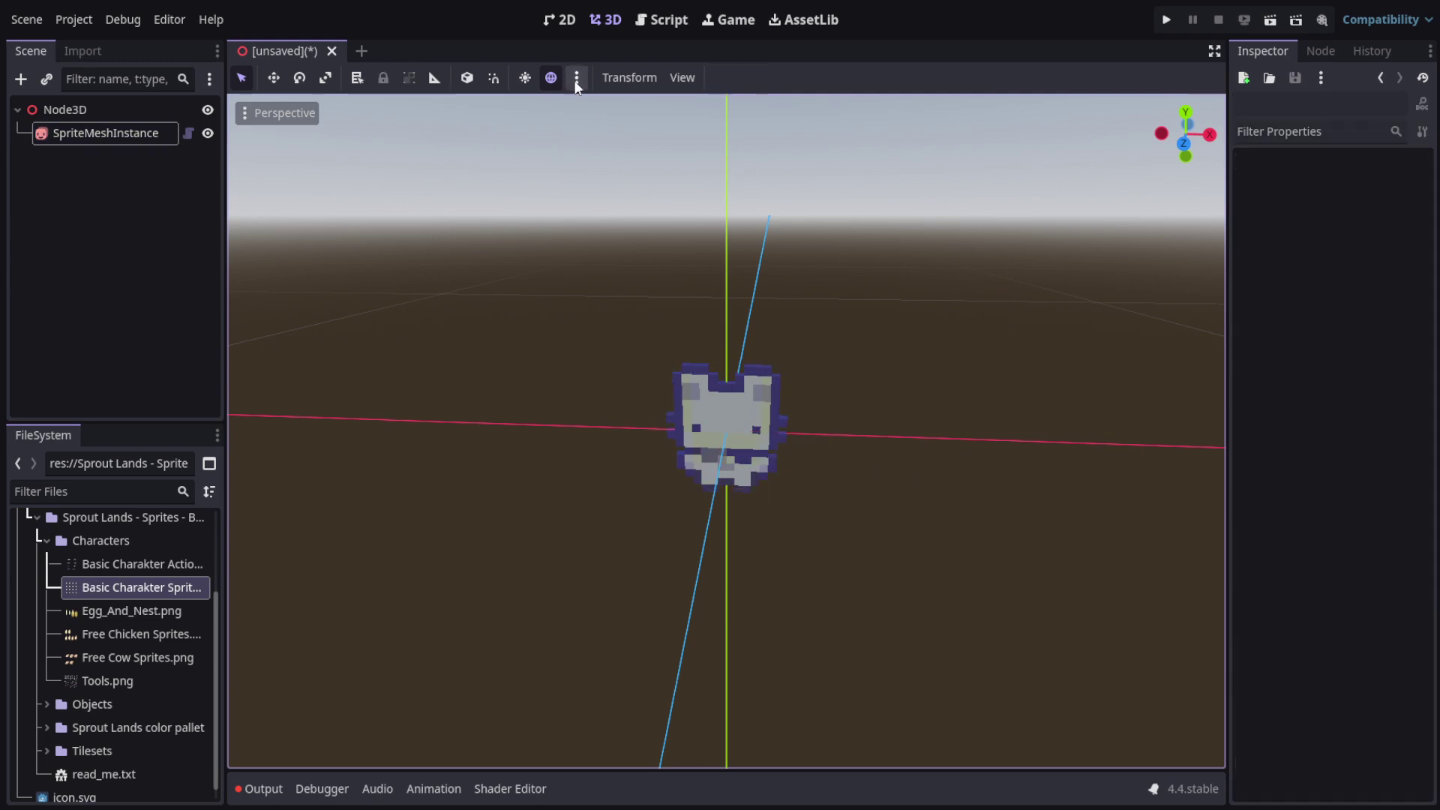
pyautogui.click(531, 76)
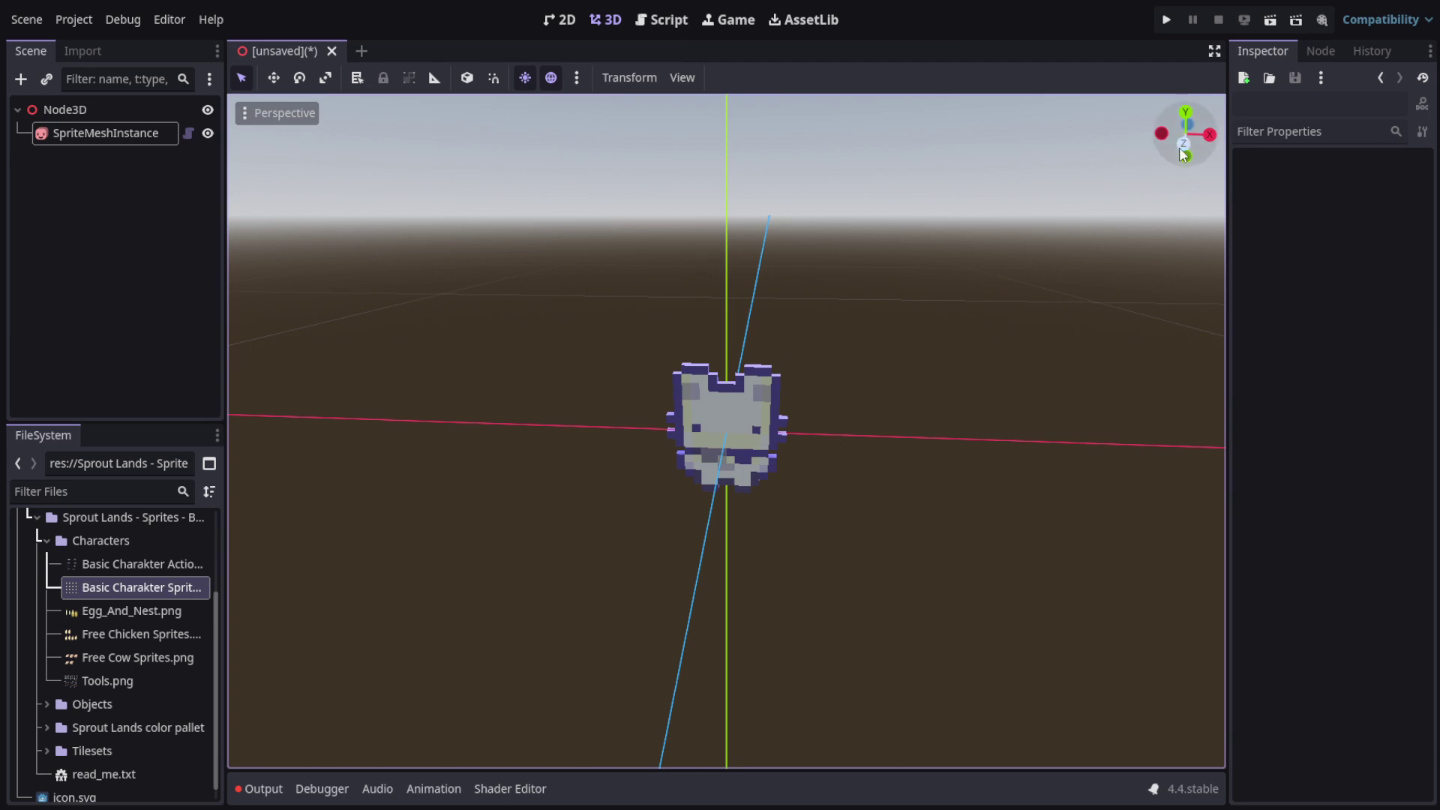
# Create a new scene with a 2D root node and add a Sprite2D child to it.
pyautogui.moveTo(1185, 135); pyautogui.dragTo(1345, 173)
pyautogui.click(79, 136)
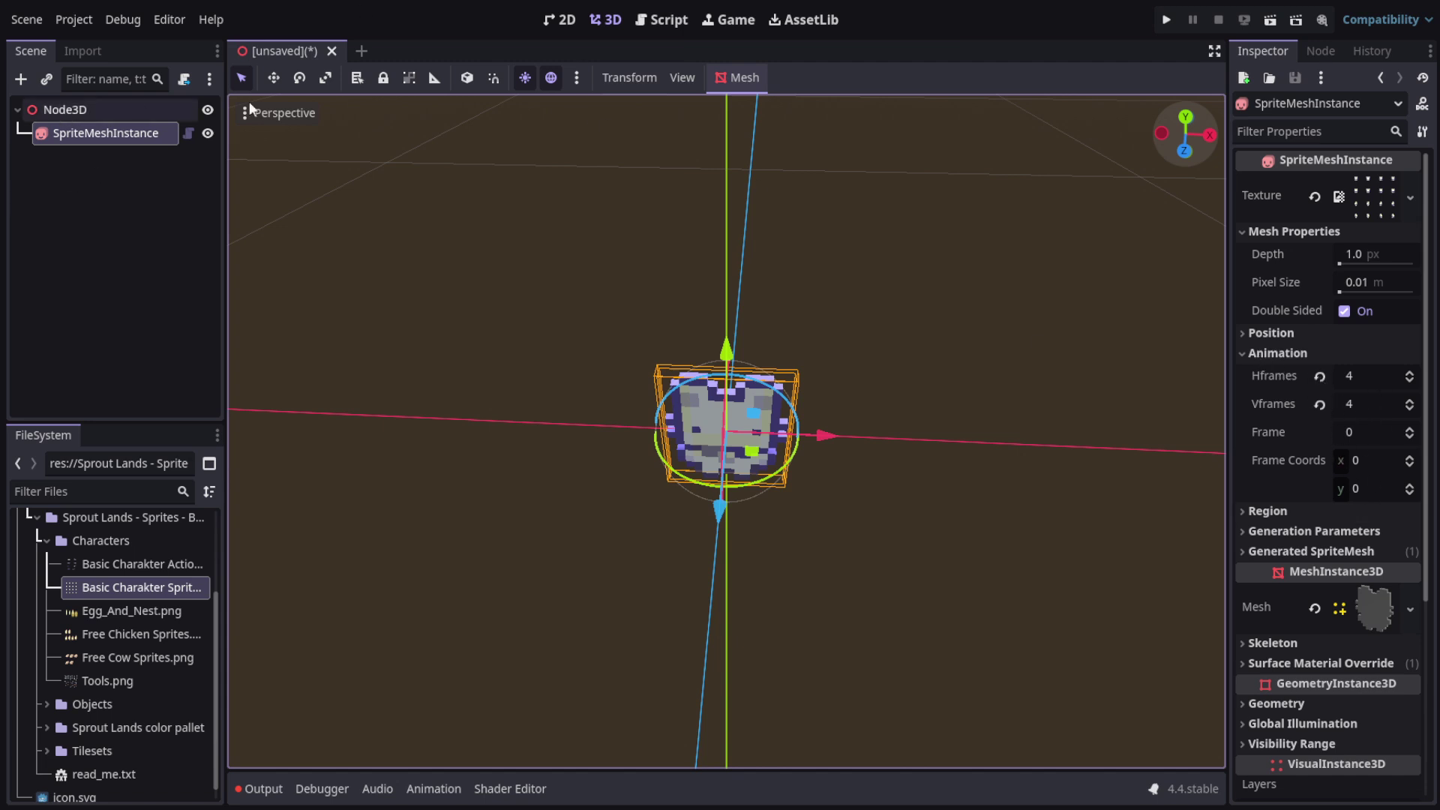
pyautogui.click(360, 51)
pyautogui.click(97, 133)
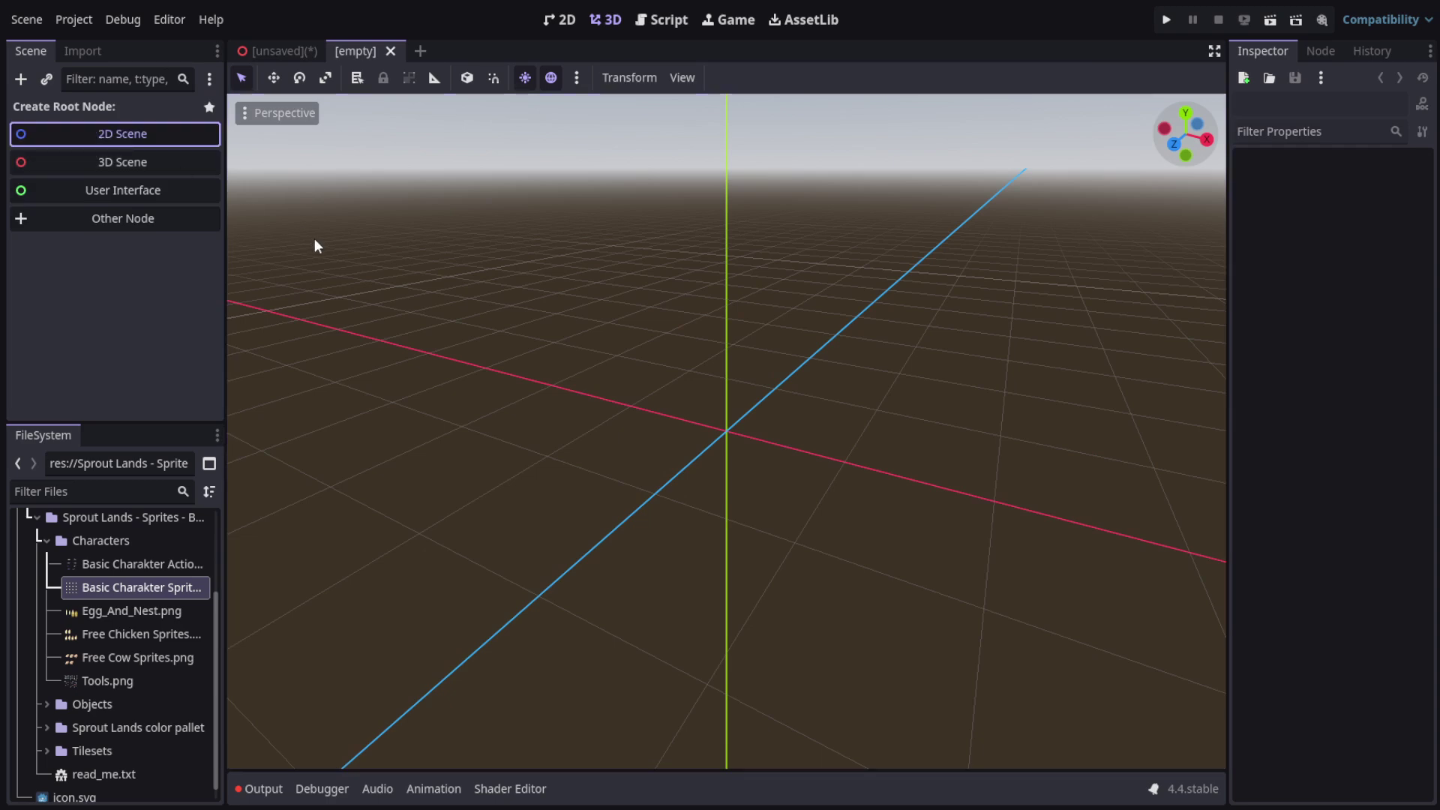
pyautogui.hotkey('ctrl', 'a')
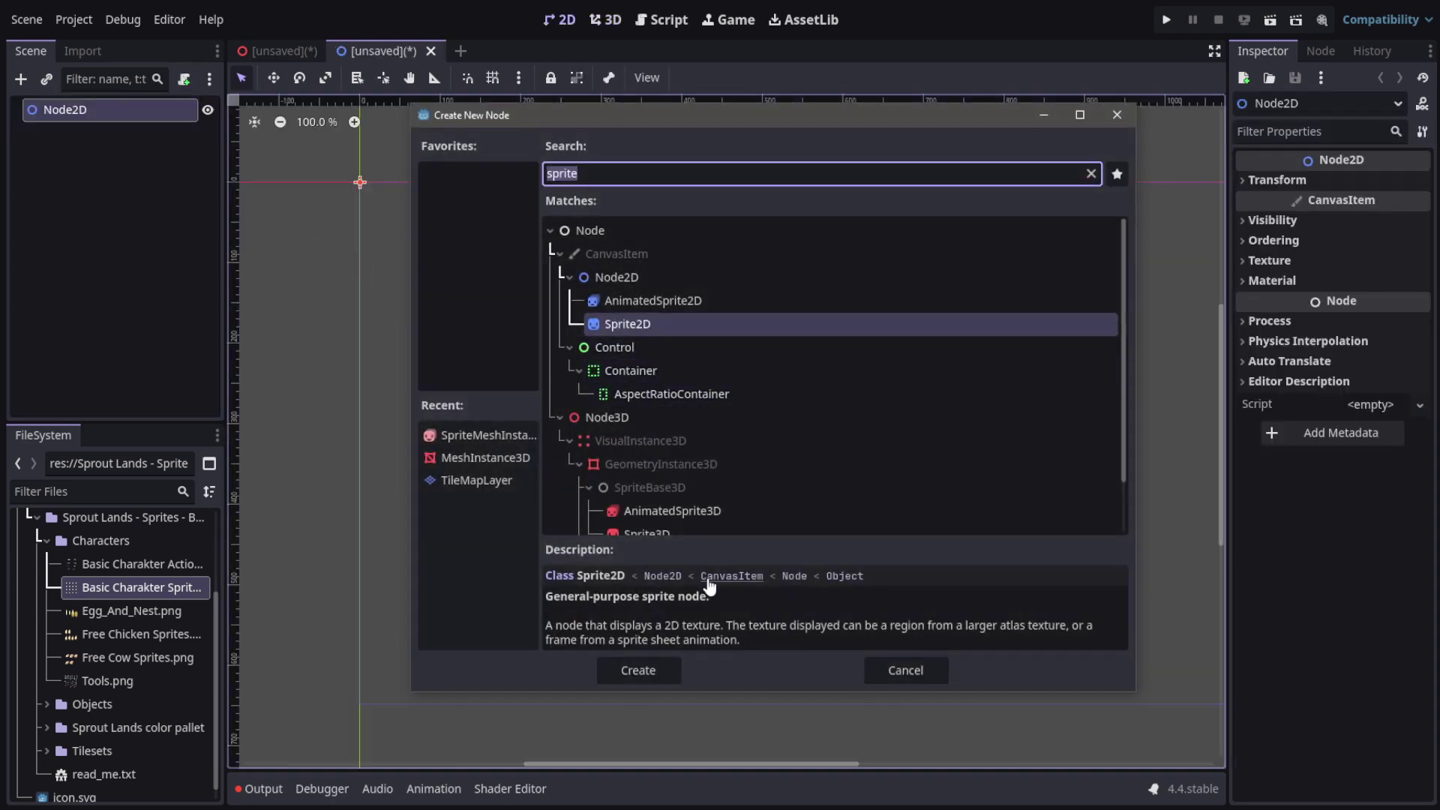
pyautogui.click(638, 670)
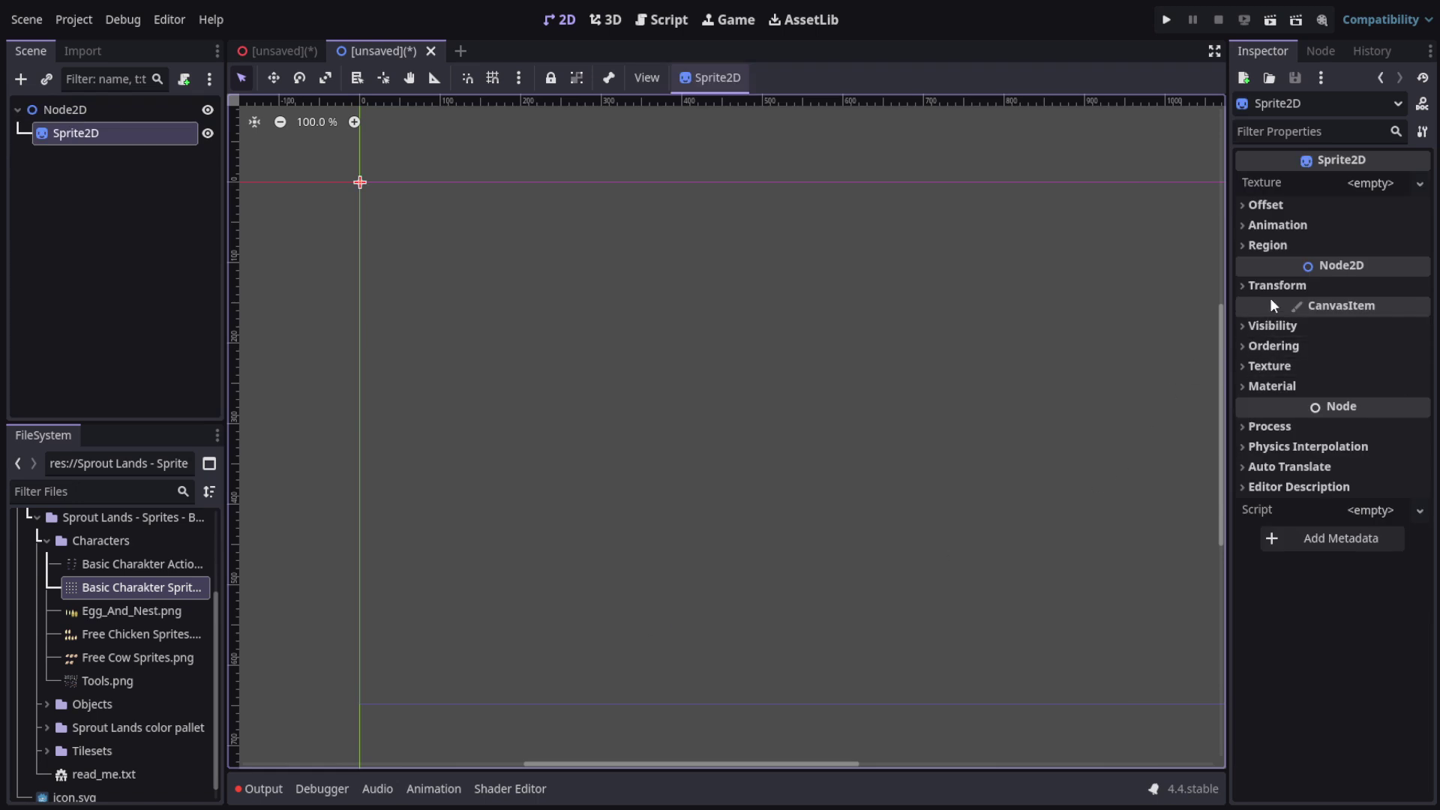
# Show the Sprite2D's Animation properties for comparison and deselect the node.
pyautogui.click(1245, 227)
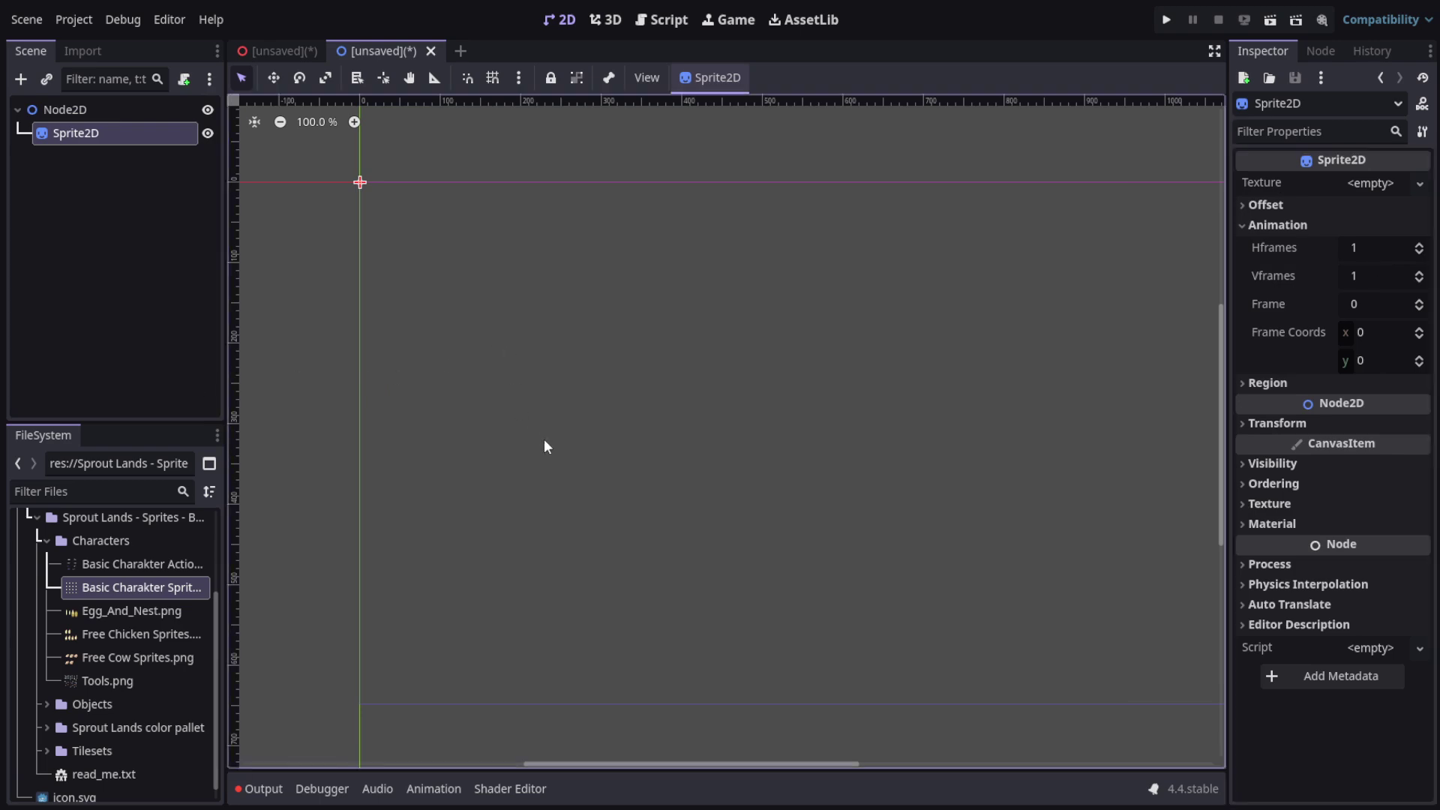
pyautogui.scroll(4, 352, 184)
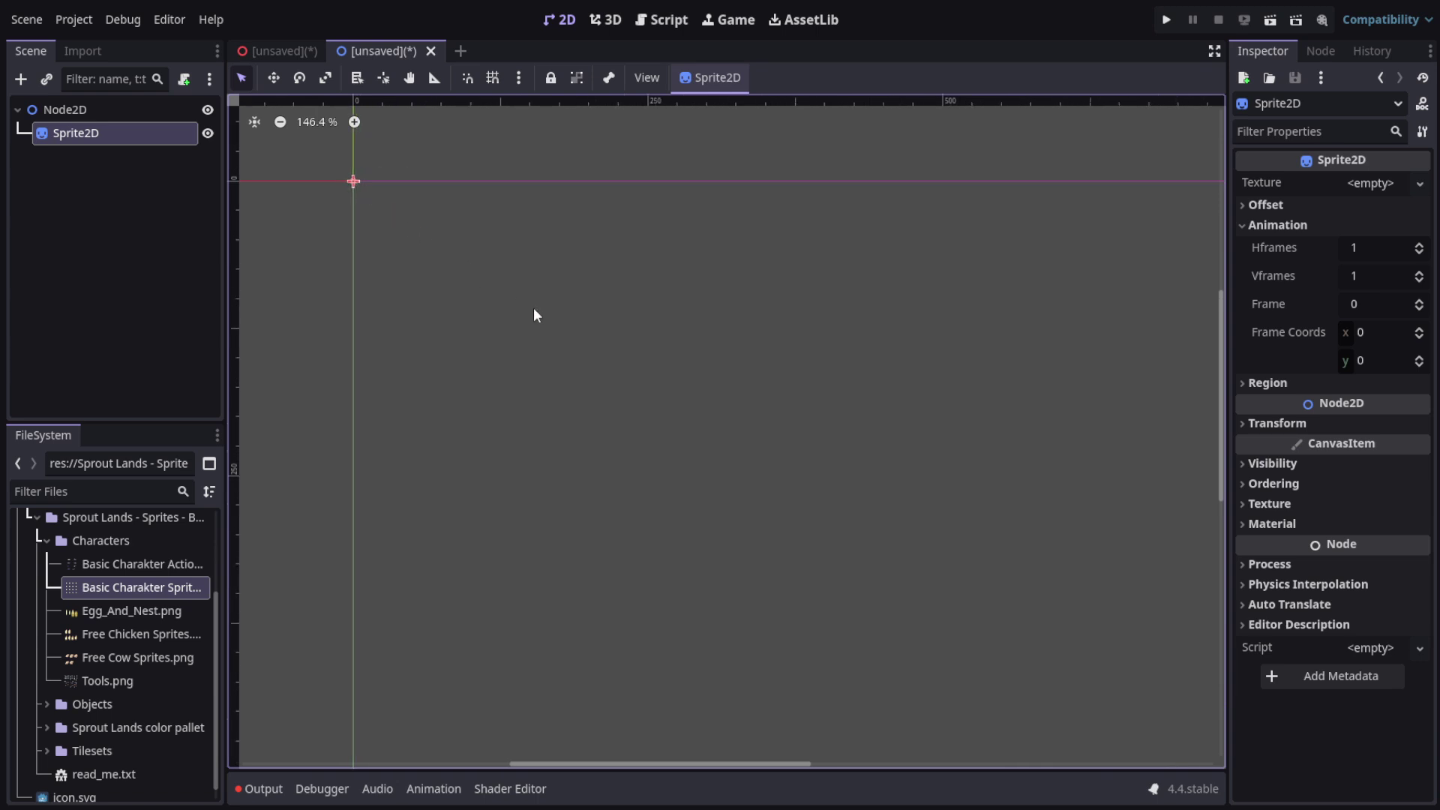
pyautogui.moveTo(301, 156); pyautogui.dragTo(612, 430)
pyautogui.click(381, 214)
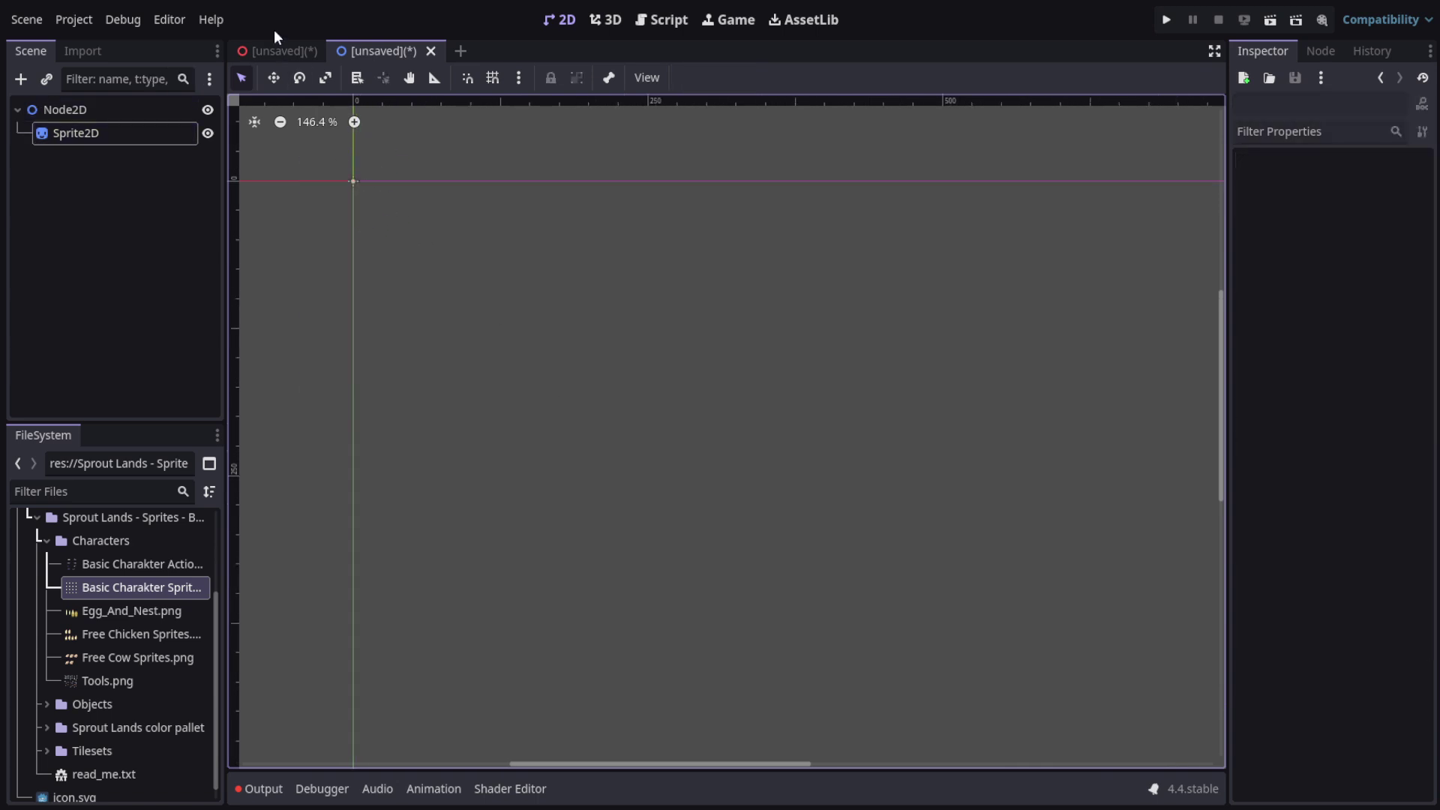
# Return to the 3D scene and advance the SpriteMeshInstance's Frame one by one to 11.
pyautogui.click(268, 50)
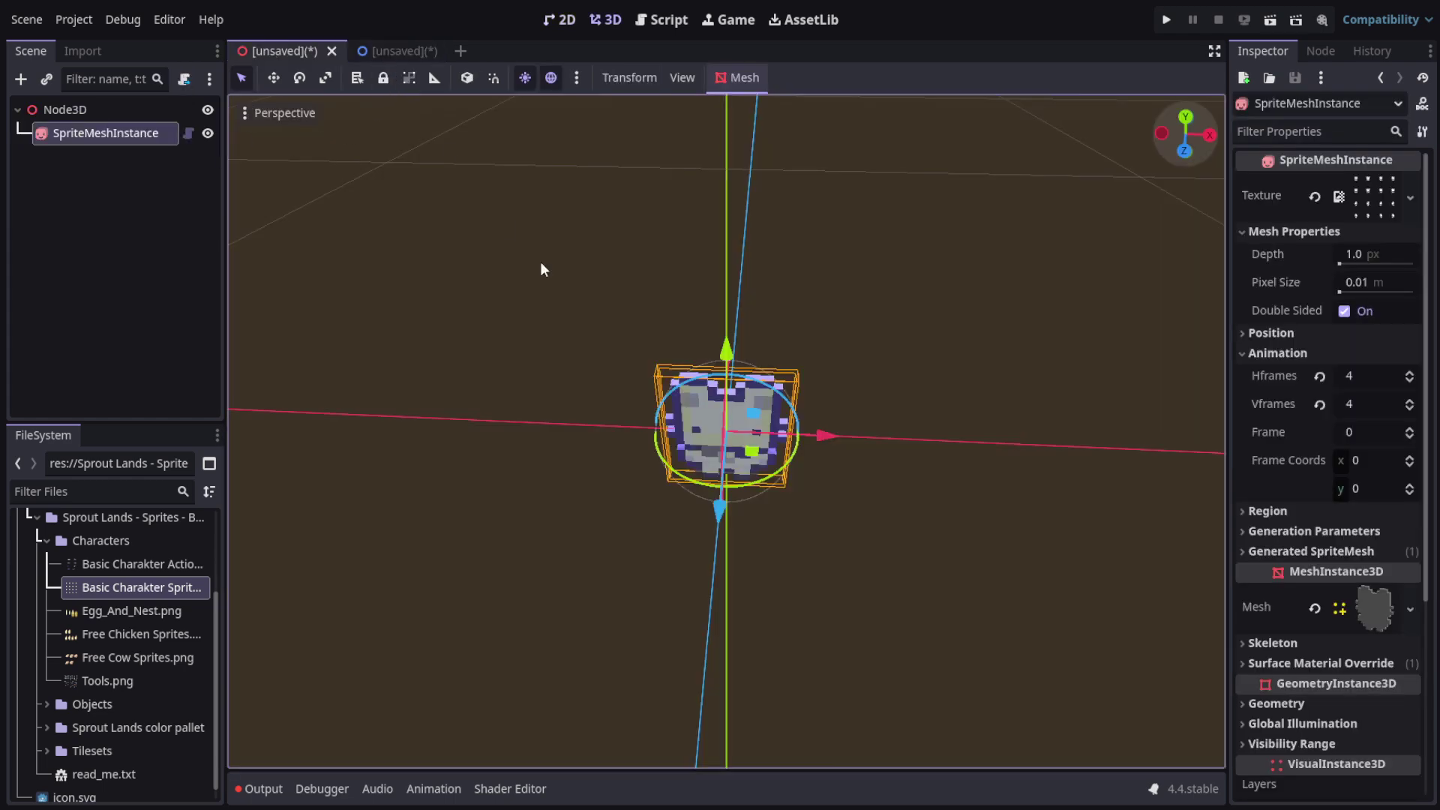
pyautogui.scroll(3, 857, 459)
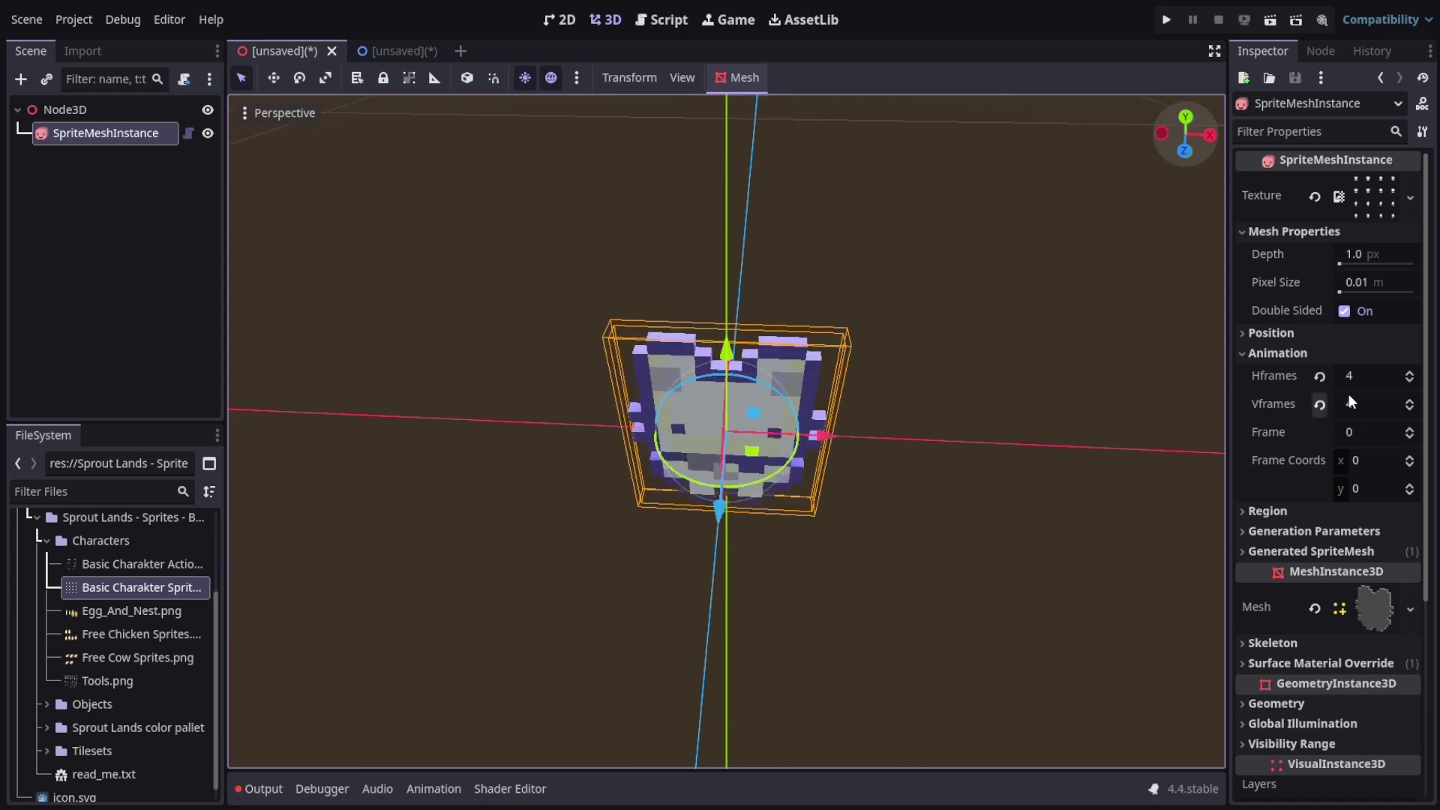
pyautogui.click(1410, 430)
pyautogui.click(1409, 430)
pyautogui.click(1409, 431)
pyautogui.click(1409, 430)
pyautogui.click(1410, 431)
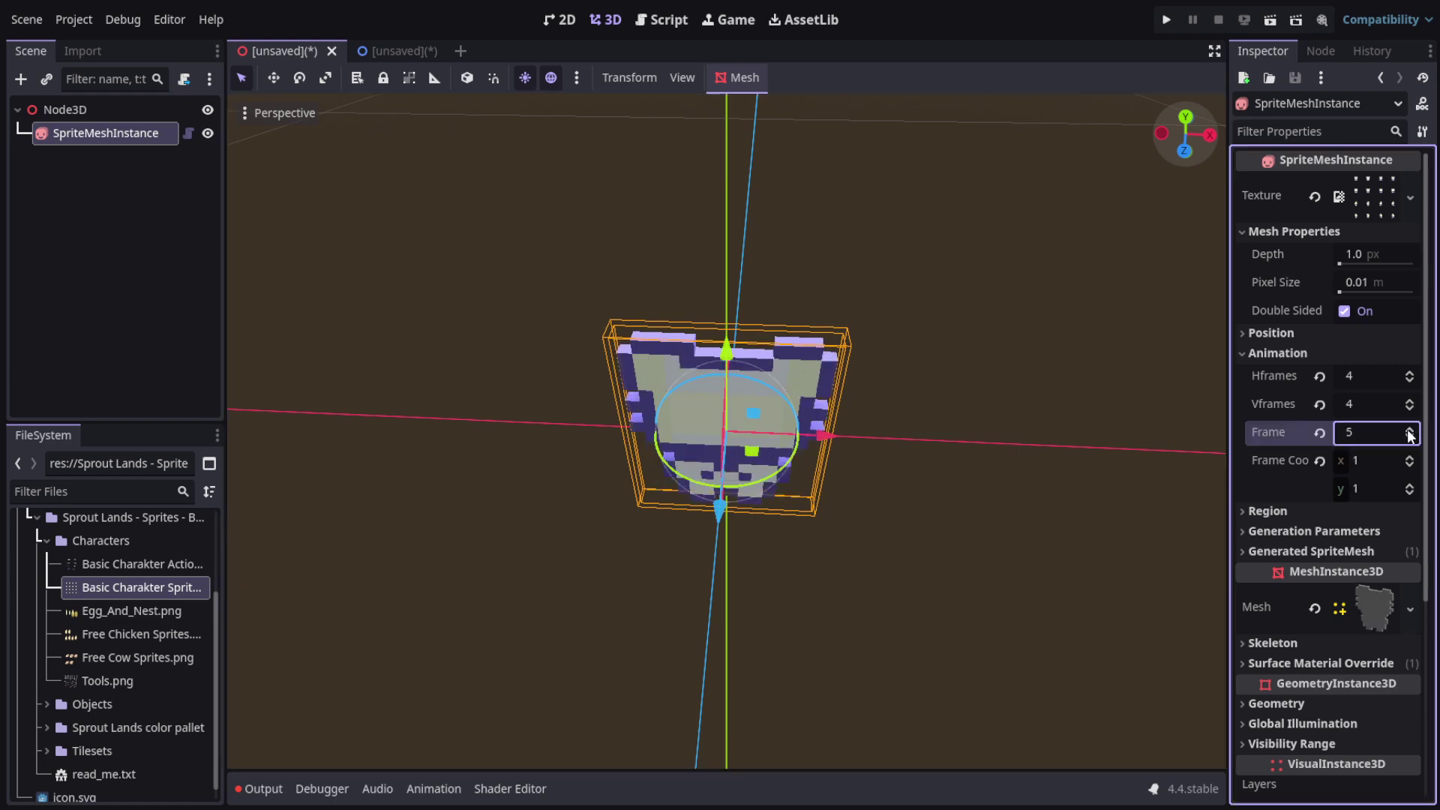
pyautogui.click(1408, 430)
pyautogui.click(1408, 430)
pyautogui.click(1409, 430)
pyautogui.click(1409, 431)
pyautogui.click(1409, 431)
pyautogui.click(1409, 430)
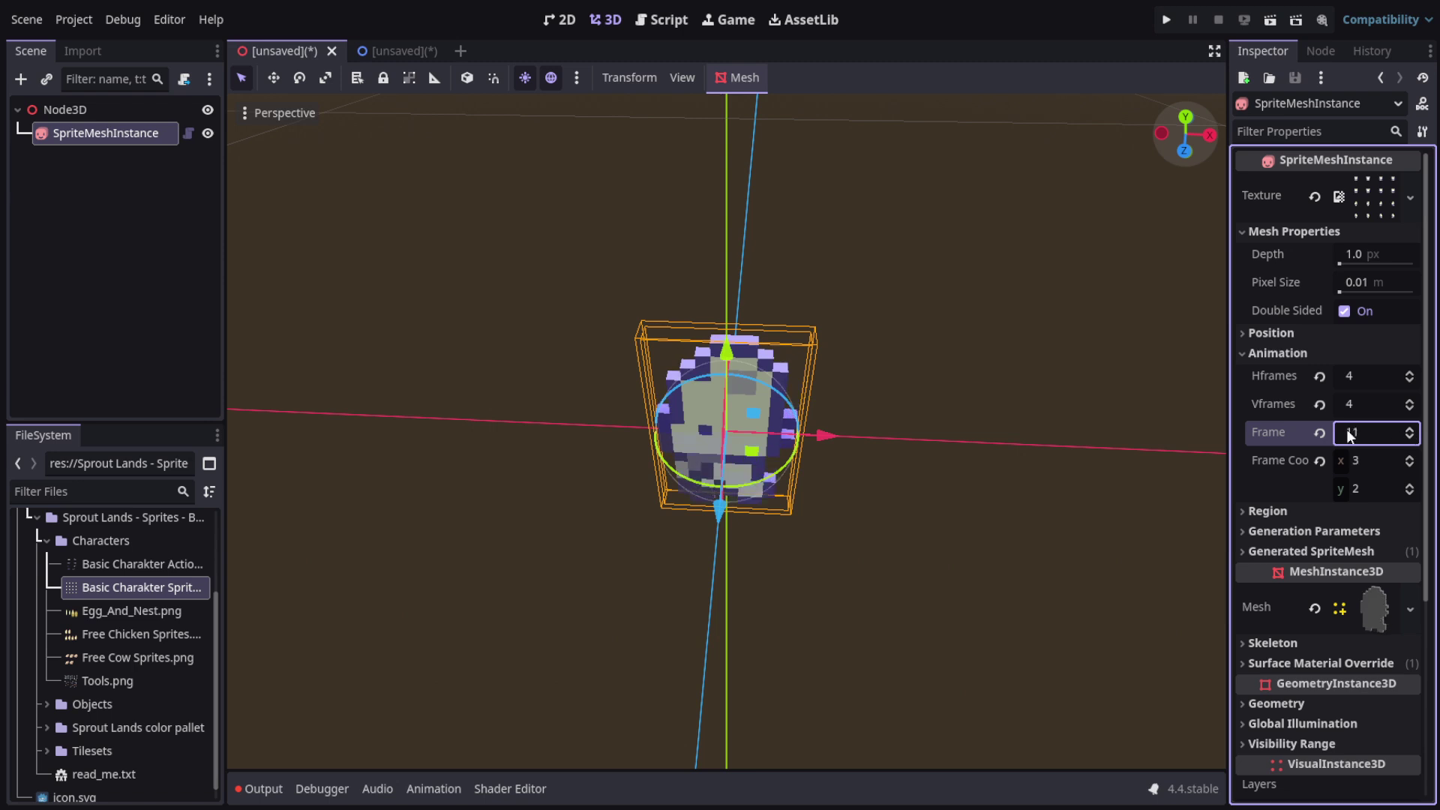
# Set the character mesh's Depth to 0.2 px and view it with the node deselected.
pyautogui.click(929, 406)
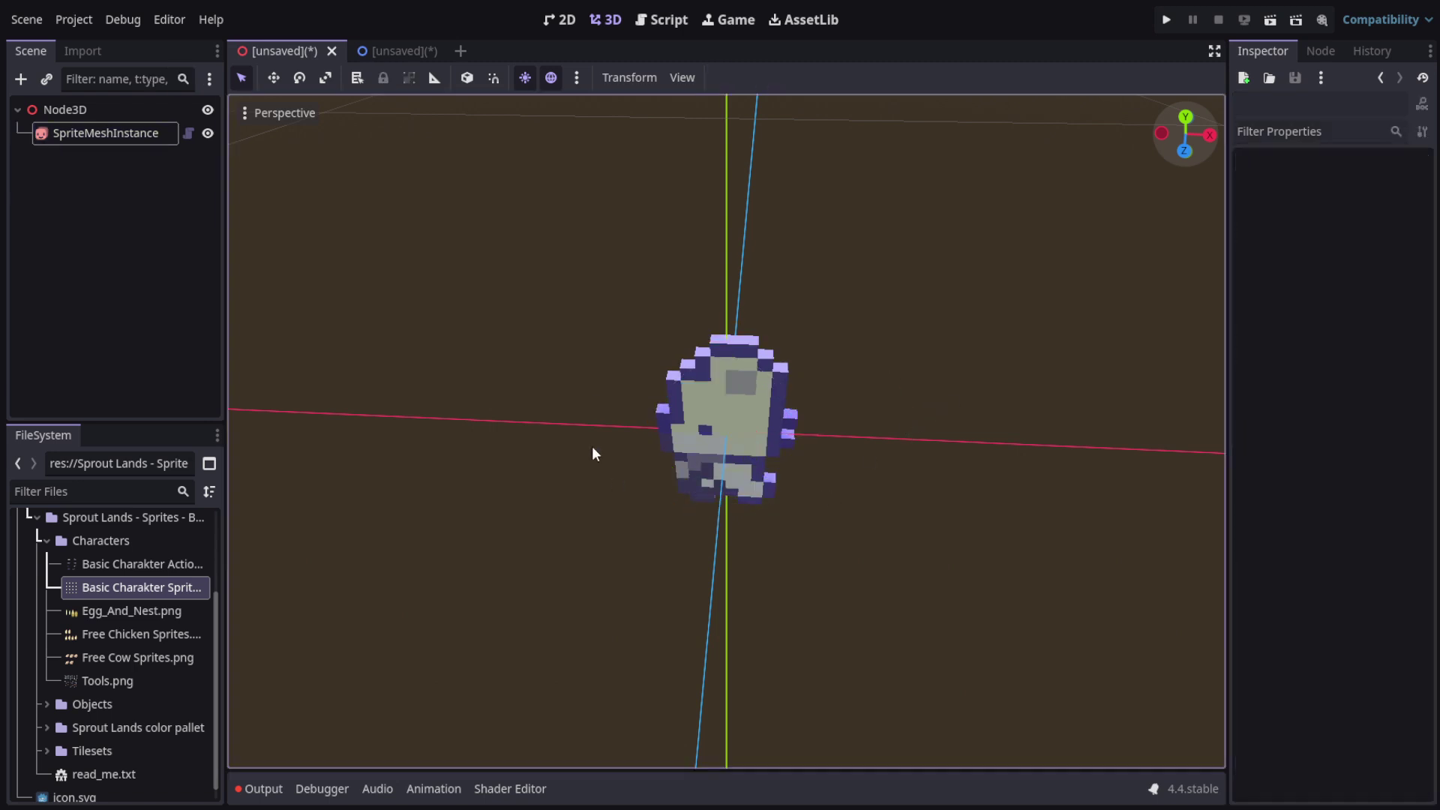
pyautogui.moveTo(1186, 156)
pyautogui.mouseDown()
pyautogui.moveTo(1215, 158)
pyautogui.moveTo(1212, 176)
pyautogui.moveTo(1193, 159)
pyautogui.moveTo(1088, 225)
pyautogui.moveTo(1058, 150)
pyautogui.moveTo(1192, 109)
pyautogui.moveTo(1205, 156)
pyautogui.mouseUp()
pyautogui.scroll(-3, 855, 353)
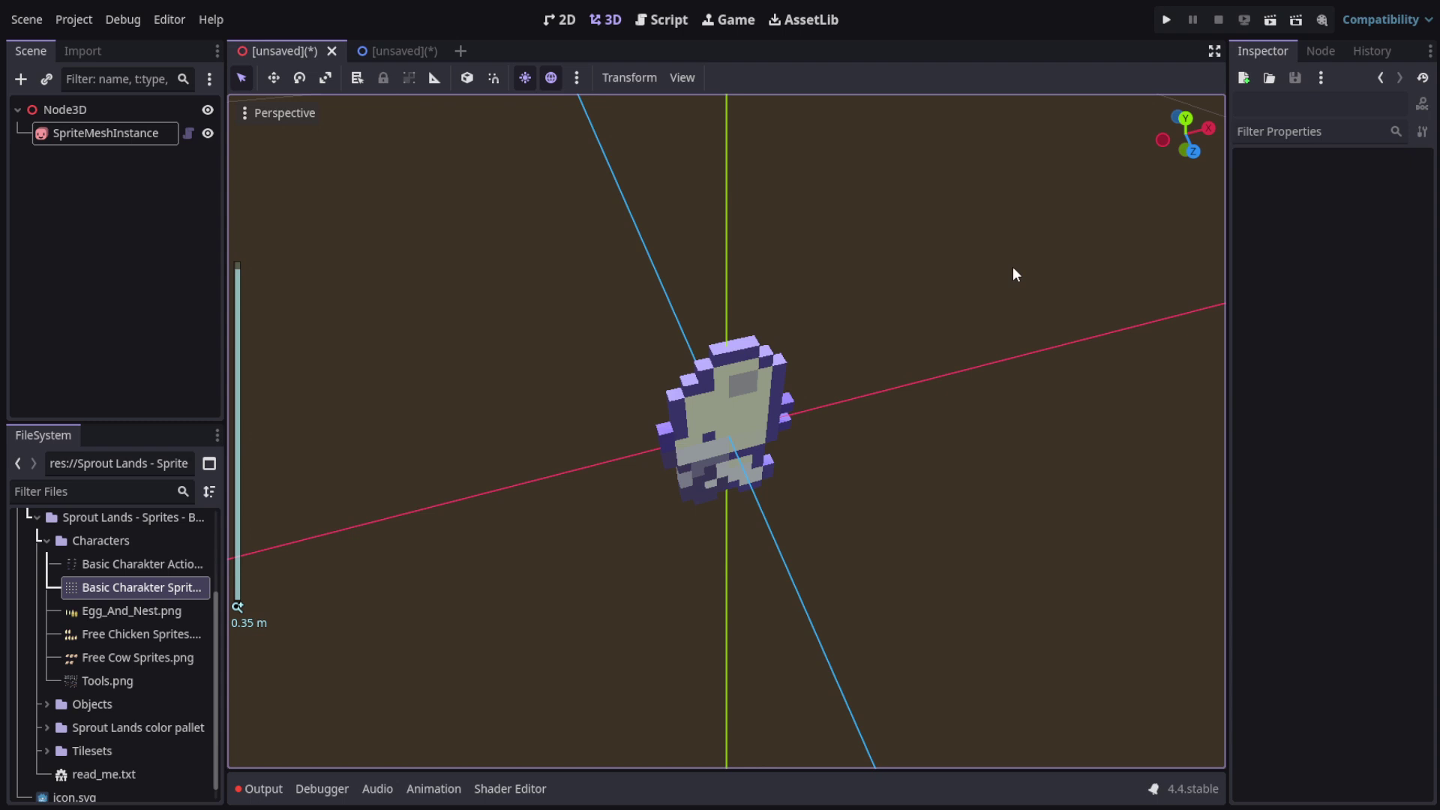
pyautogui.moveTo(1189, 139)
pyautogui.mouseDown()
pyautogui.moveTo(1111, 0)
pyautogui.moveTo(1140, 91)
pyautogui.moveTo(1140, 240)
pyautogui.moveTo(1017, 315)
pyautogui.moveTo(1028, 68)
pyautogui.moveTo(1245, 116)
pyautogui.moveTo(1292, 285)
pyautogui.moveTo(1205, 123)
pyautogui.moveTo(1093, 148)
pyautogui.moveTo(1151, 119)
pyautogui.moveTo(1193, 137)
pyautogui.mouseUp()
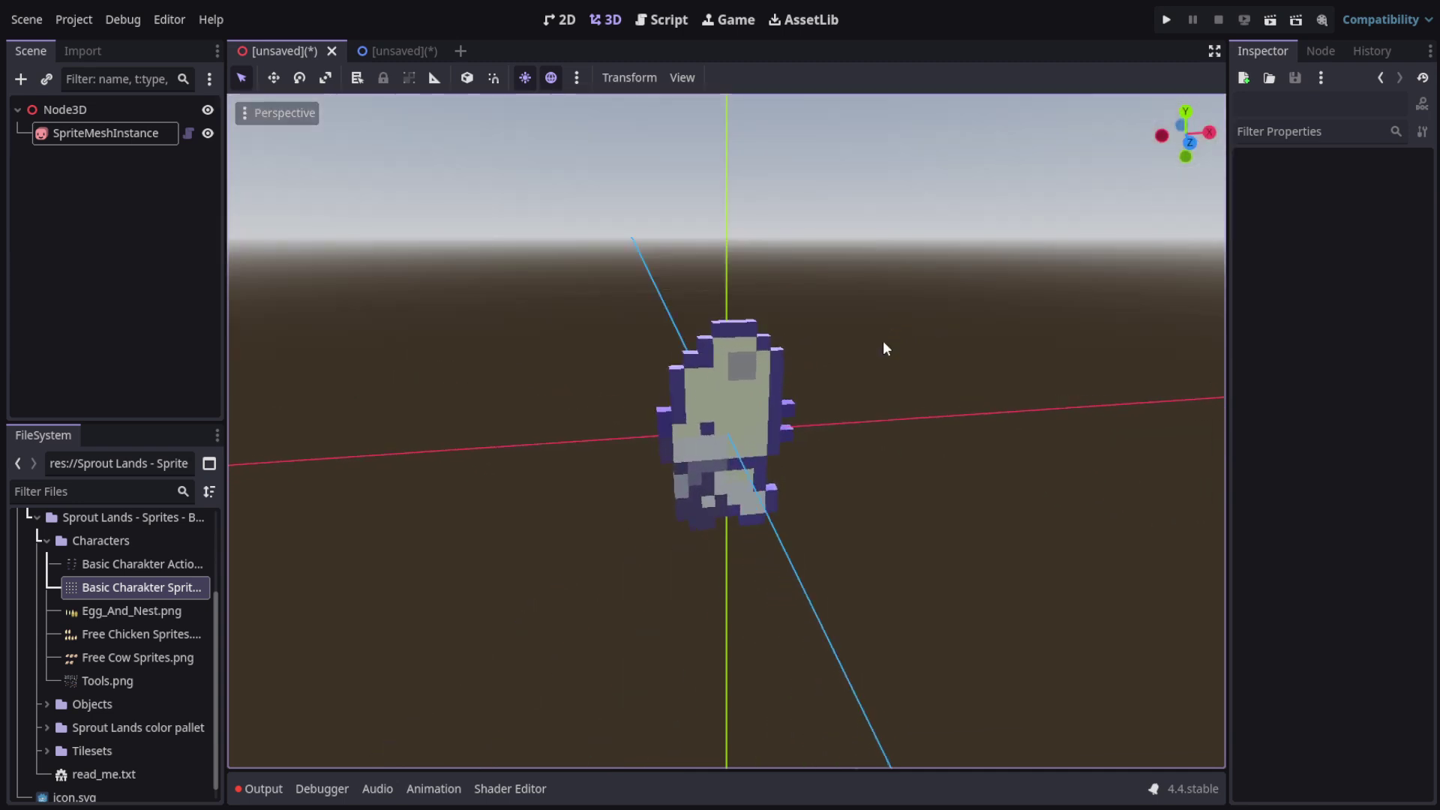
pyautogui.click(733, 363)
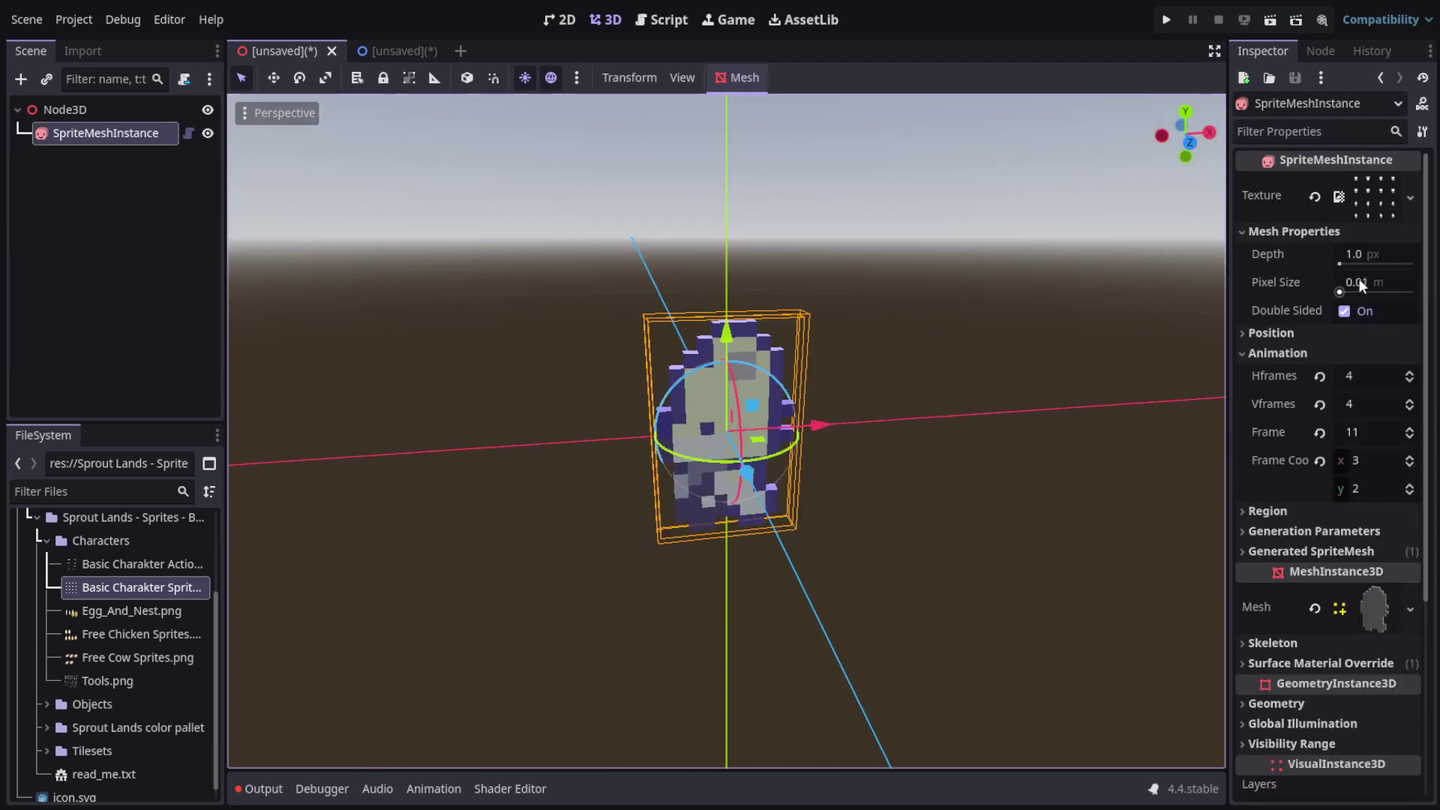
pyautogui.click(1365, 255)
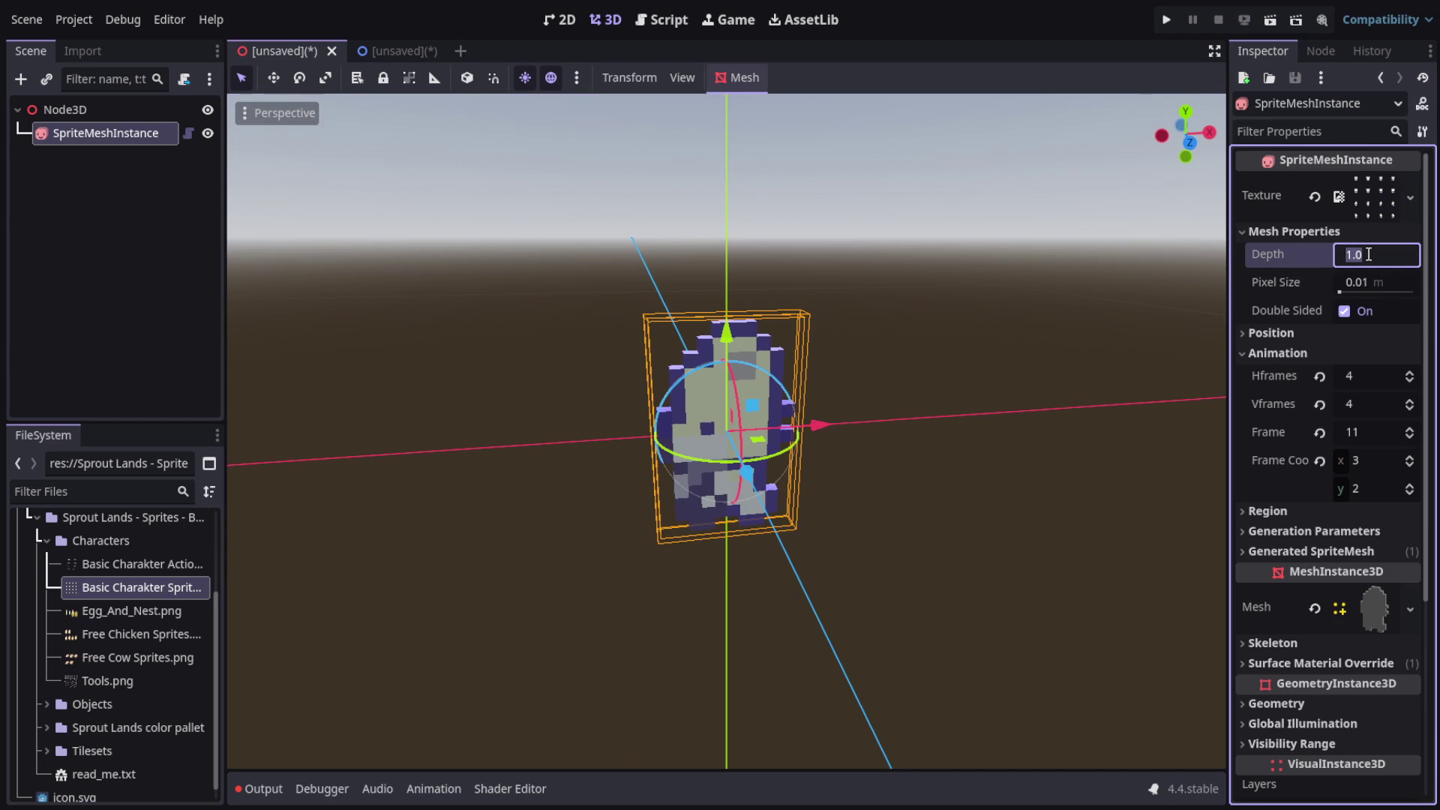
pyautogui.write('.2')
pyautogui.press('Return')
pyautogui.click(917, 381)
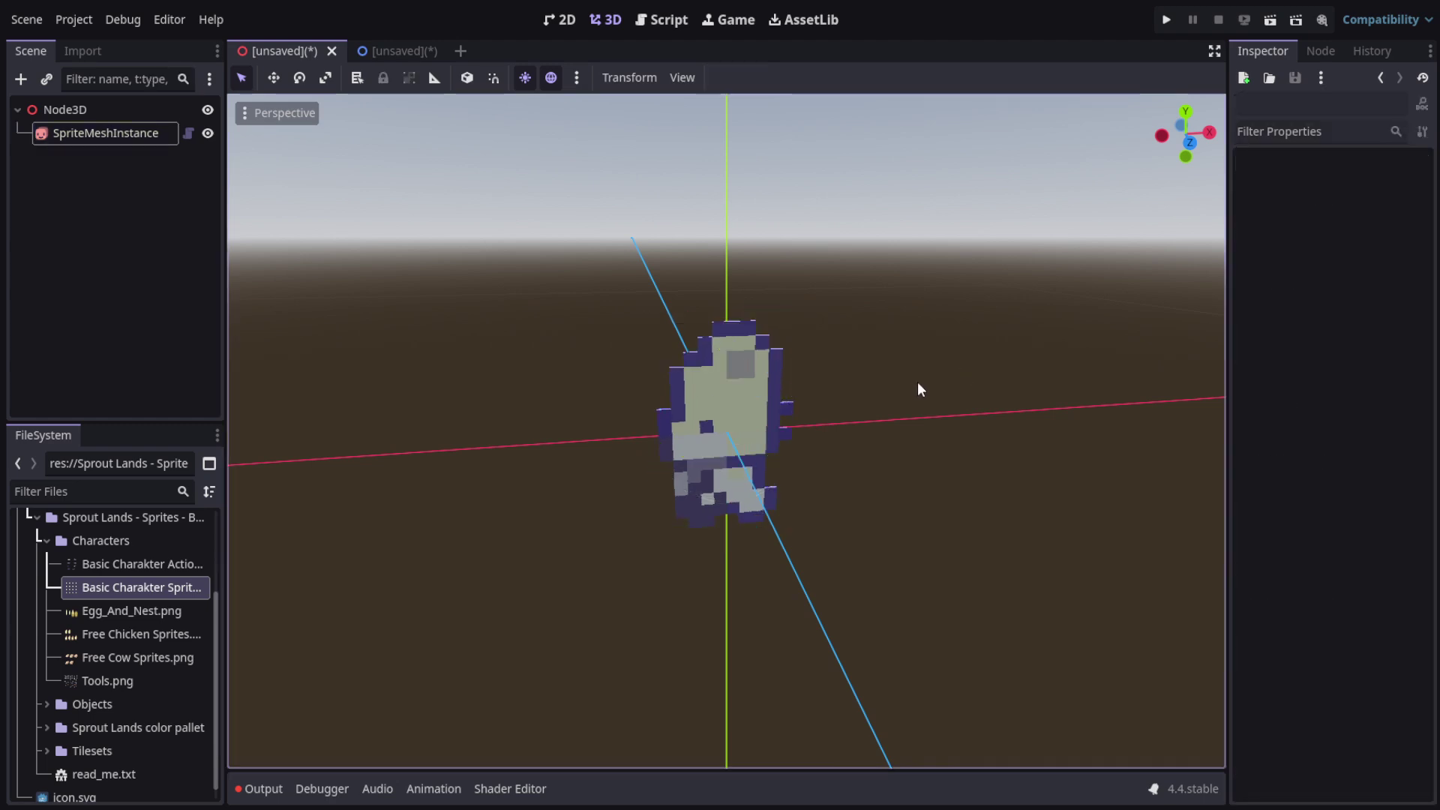
# Examine the thinned character mesh from above and from an angled front view.
pyautogui.click(777, 439)
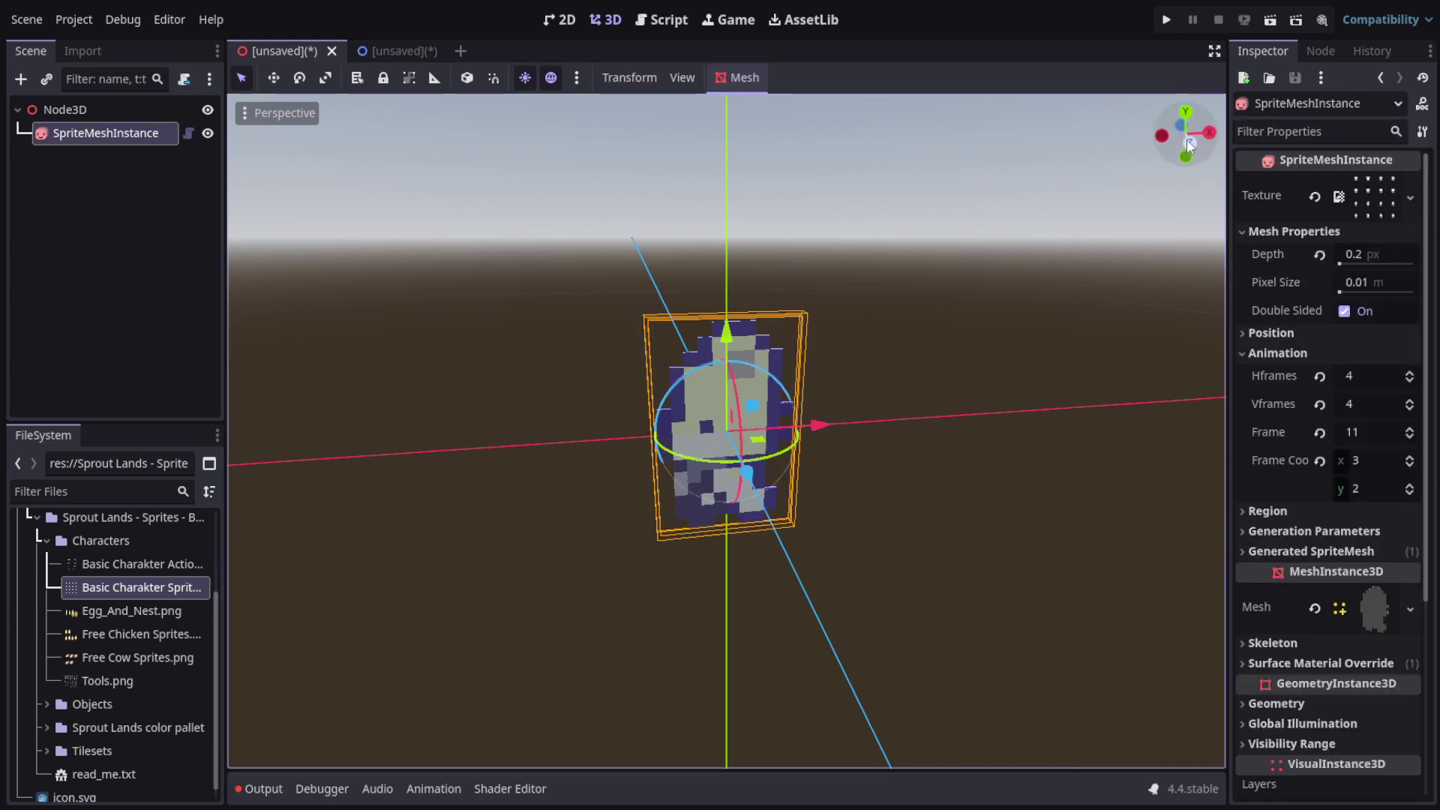
pyautogui.moveTo(1187, 141); pyautogui.dragTo(1089, 259)
pyautogui.click(981, 212)
pyautogui.click(781, 428)
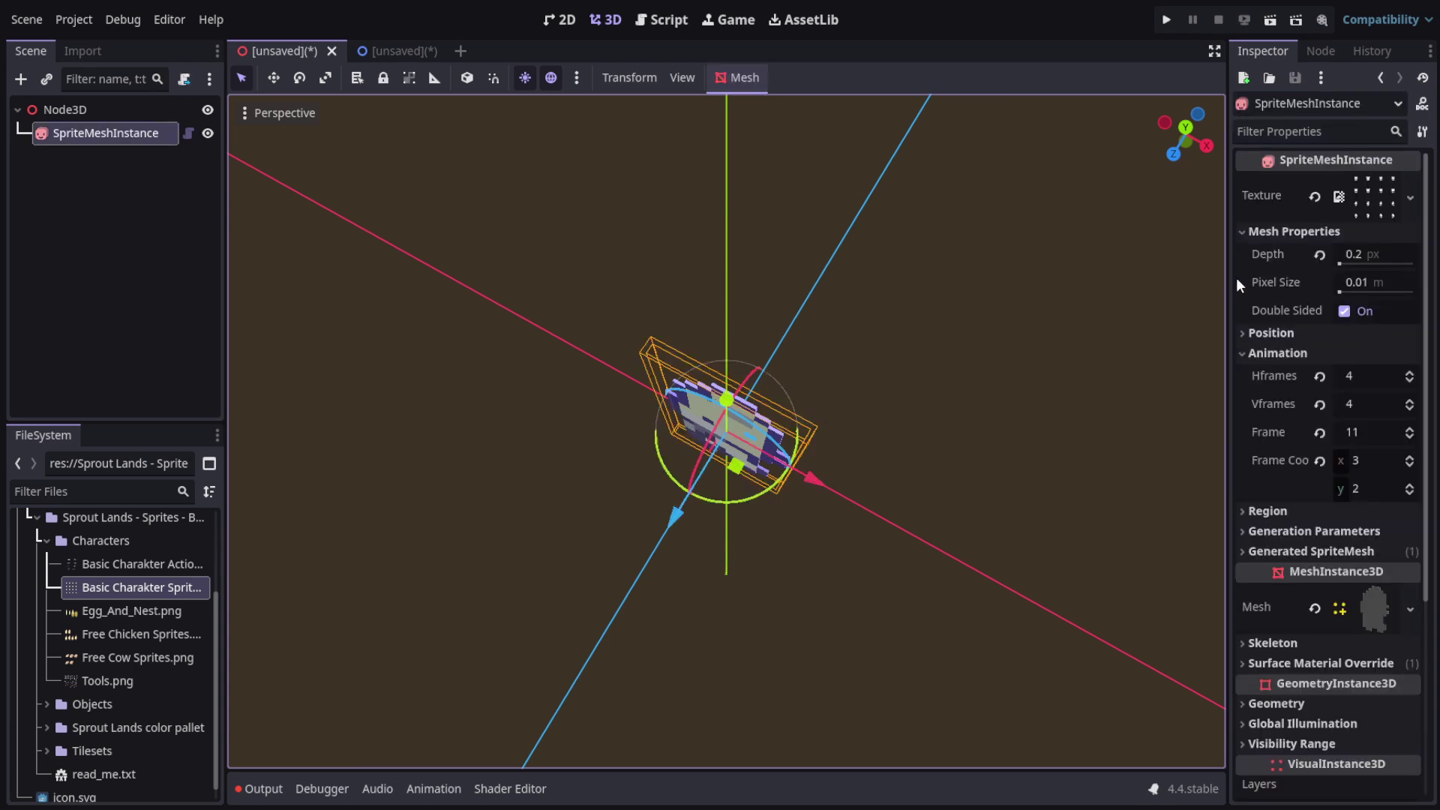
pyautogui.moveTo(1187, 147); pyautogui.dragTo(1366, 7)
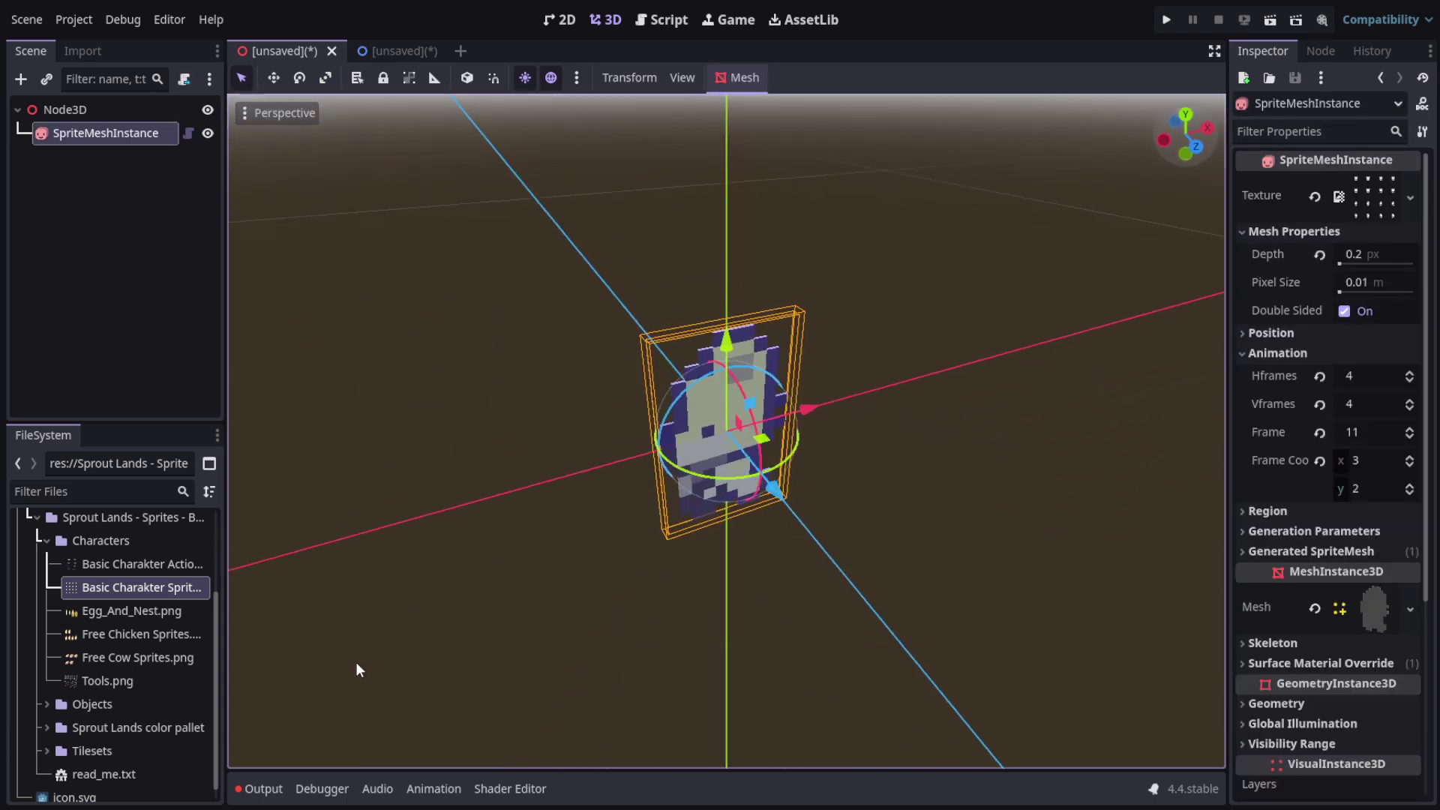
pyautogui.click(651, 667)
pyautogui.click(678, 427)
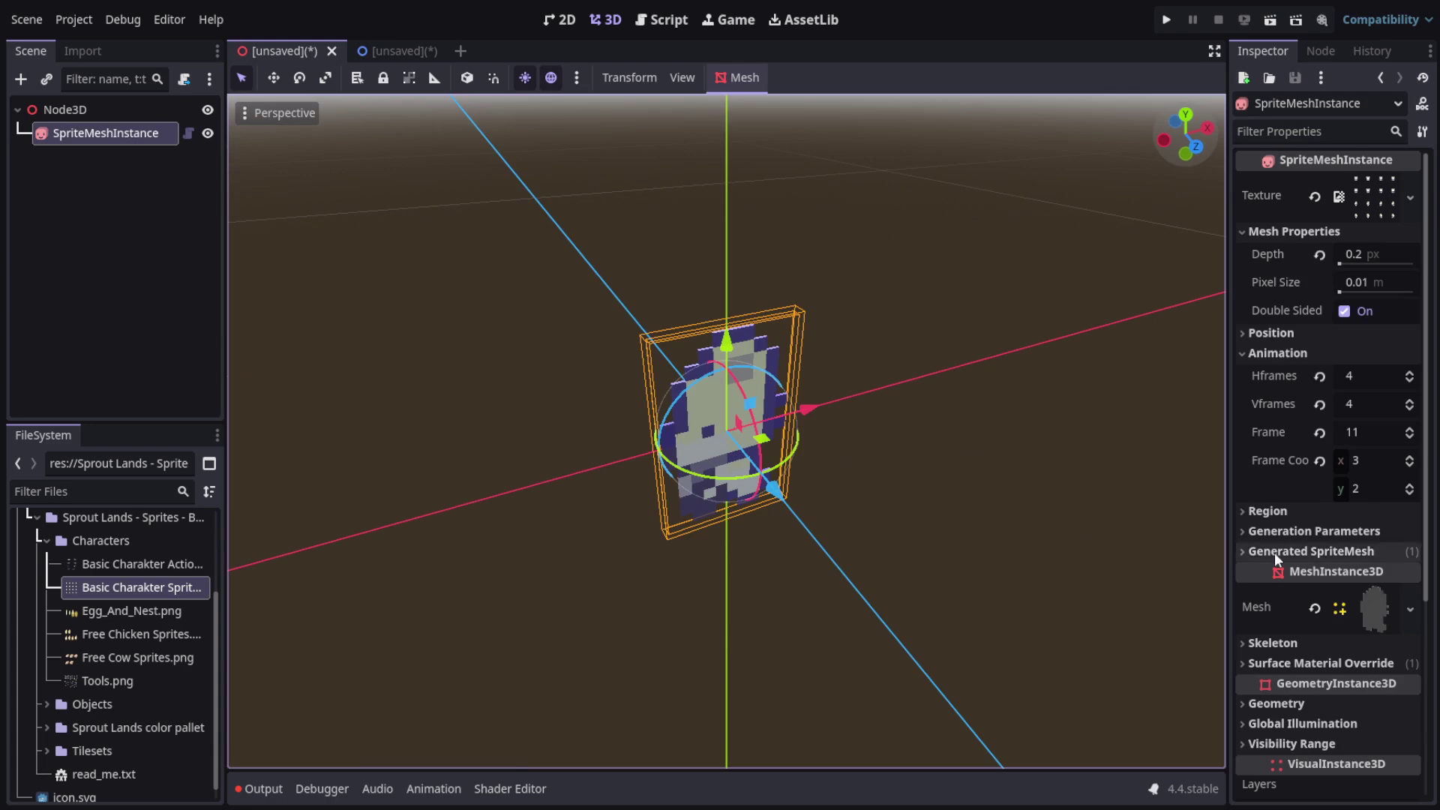
# Look through the SpriteMeshInstance's Skeleton, Surface Material Override, Geometry and Generated SpriteMesh properties, and collapse the Animation properties.
pyautogui.scroll(-3, 1312, 507)
pyautogui.click(1277, 485)
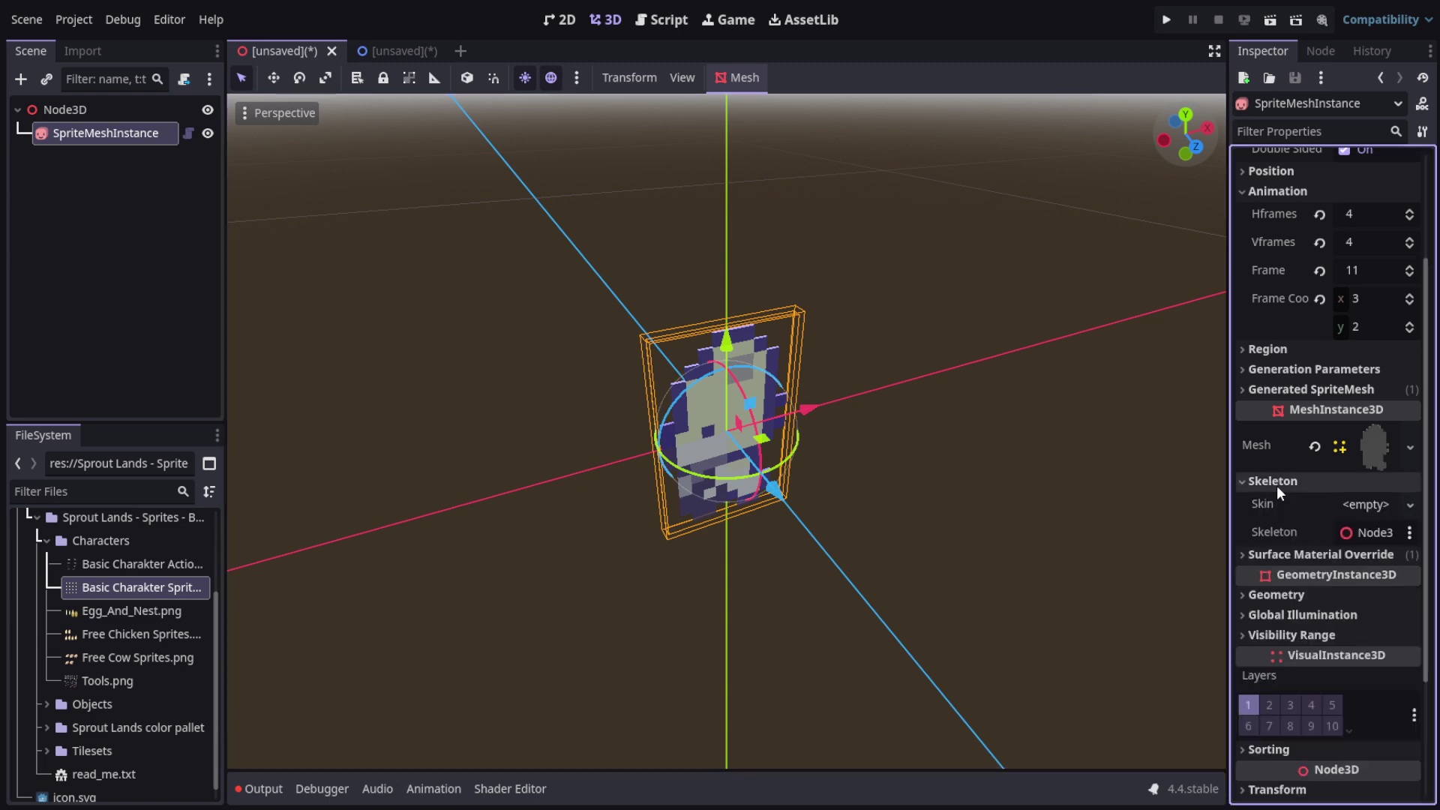
pyautogui.click(1277, 485)
pyautogui.click(1277, 504)
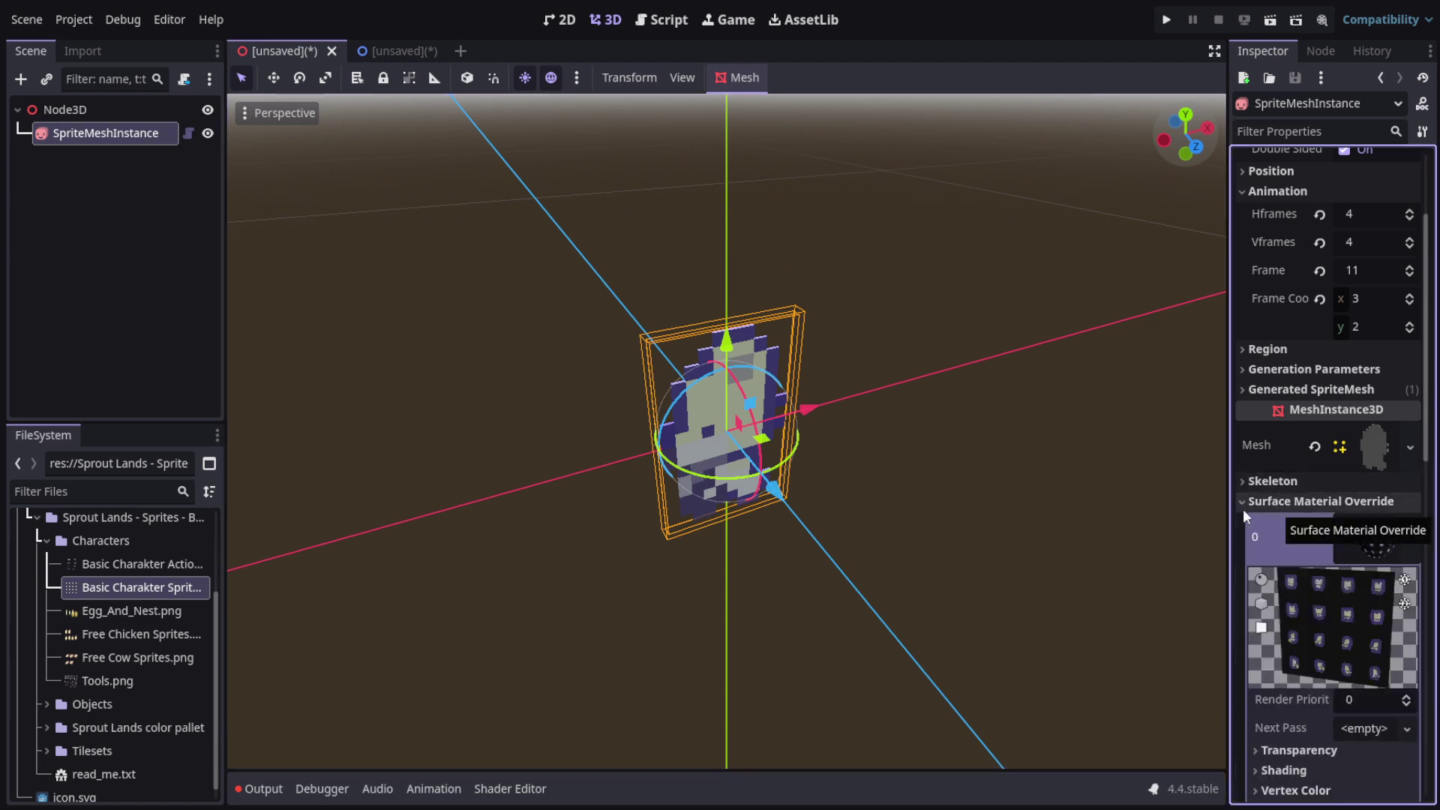
pyautogui.click(1273, 503)
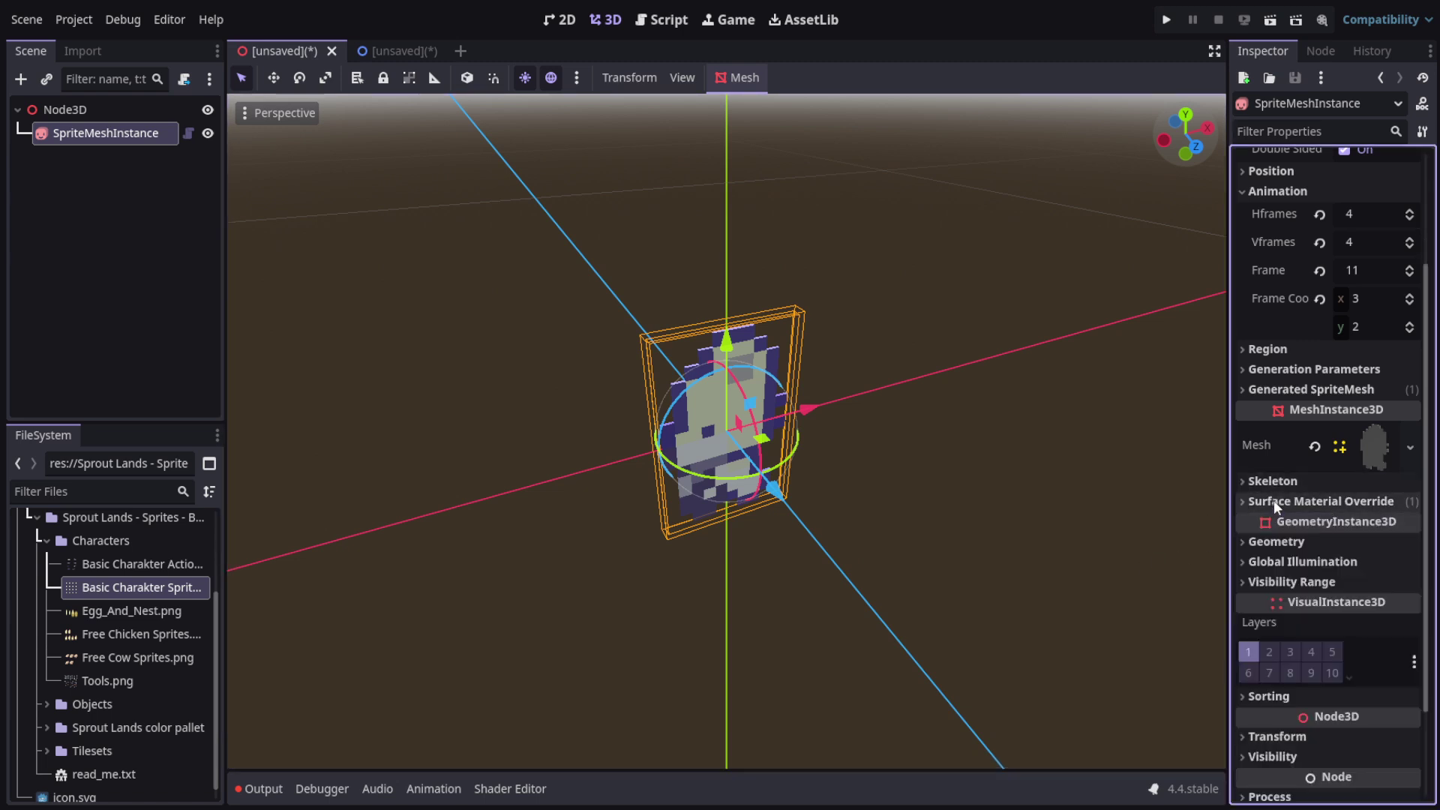
pyautogui.click(1247, 543)
pyautogui.click(1245, 546)
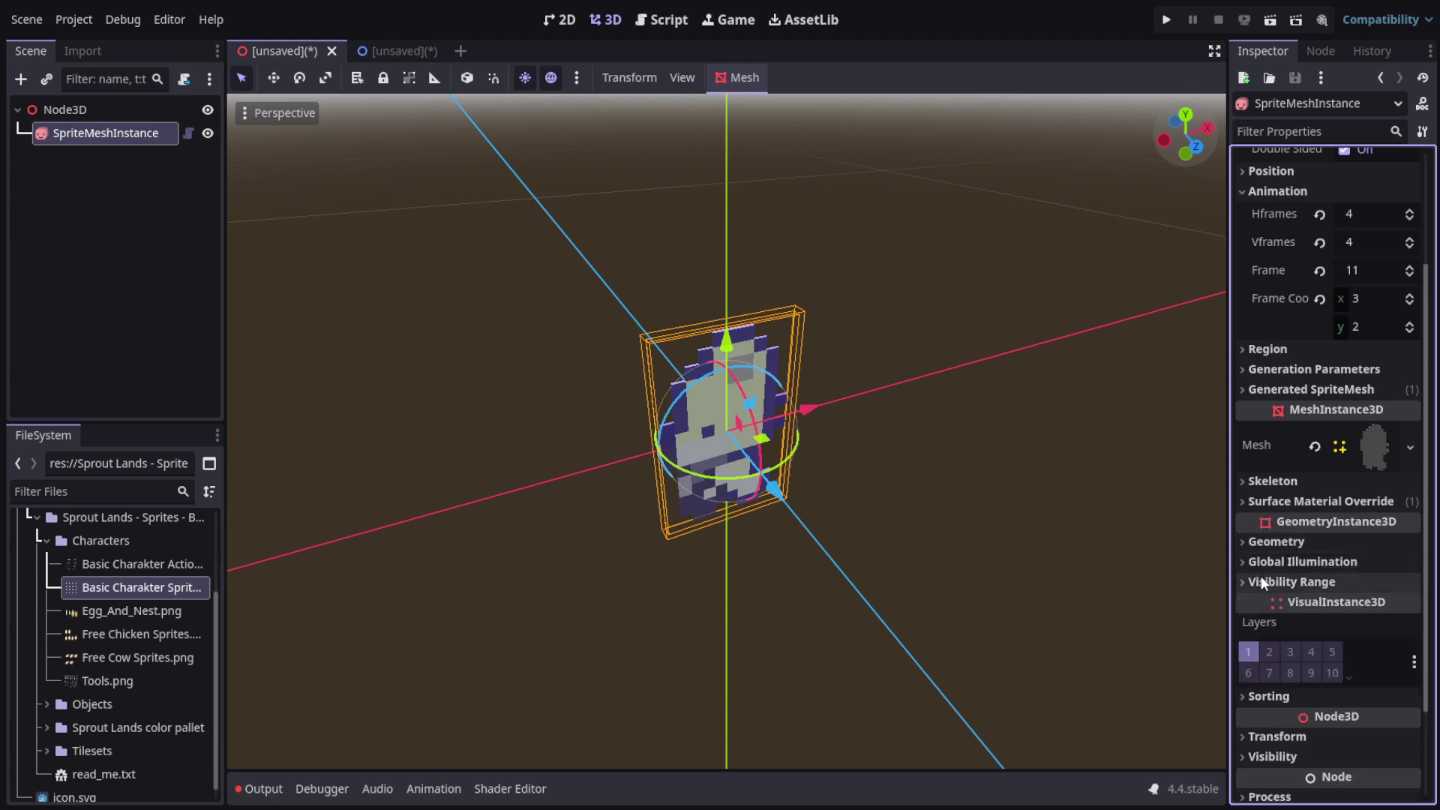
pyautogui.click(1244, 390)
pyautogui.click(1244, 390)
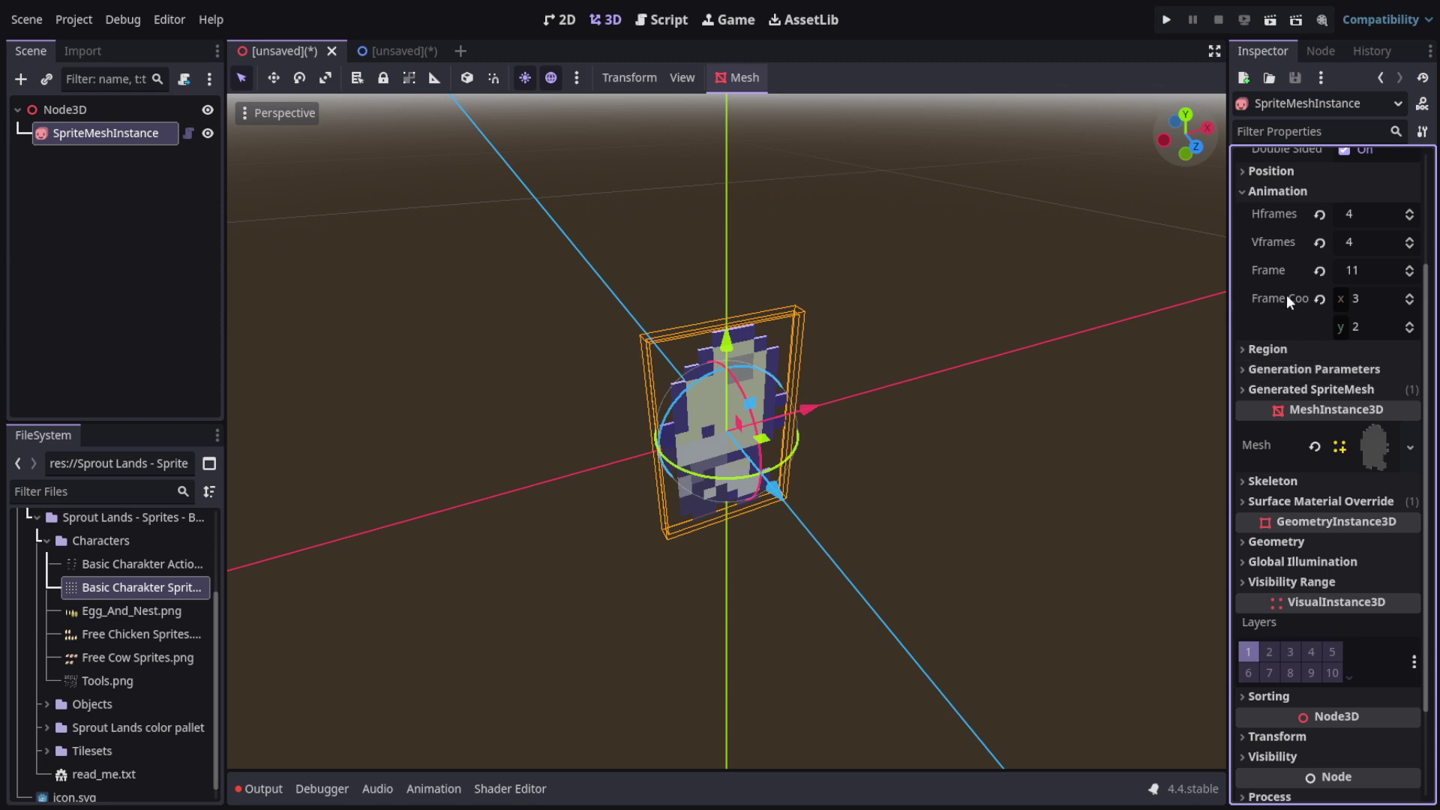
pyautogui.click(1239, 190)
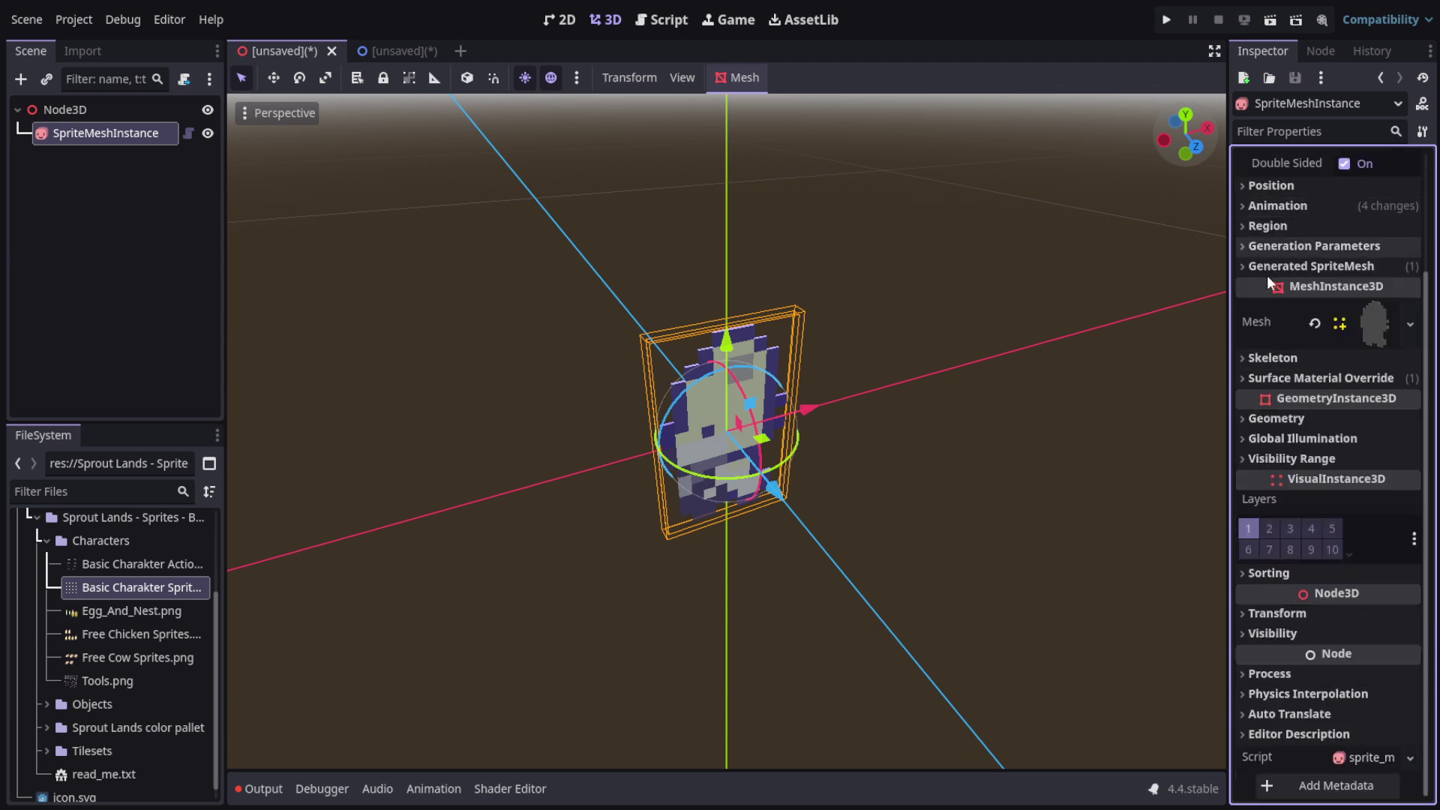
# Try an Alpha Threshold of 0.387 in the Generation Parameters and reset it to its default.
pyautogui.click(1248, 248)
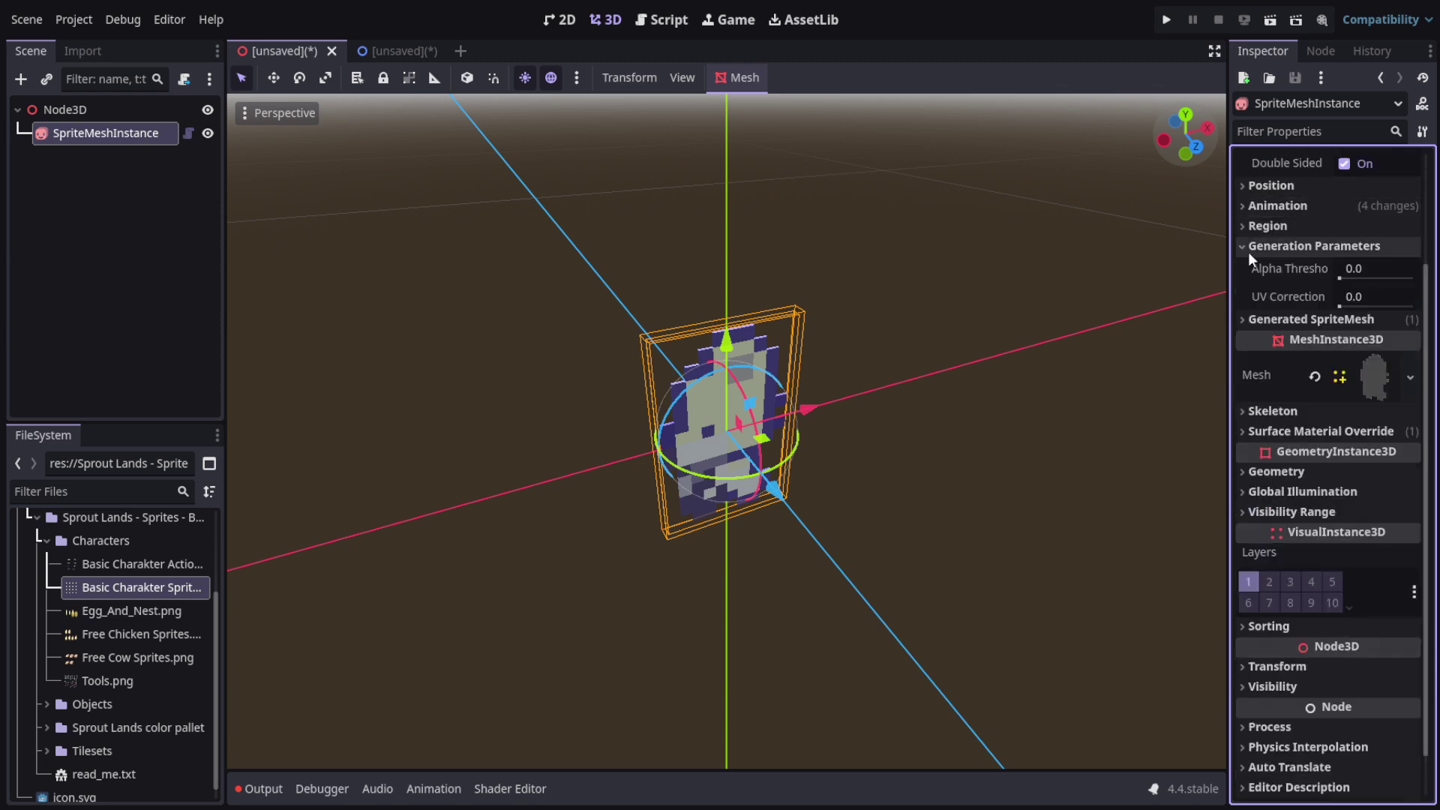
pyautogui.moveTo(1342, 279); pyautogui.dragTo(1375, 276)
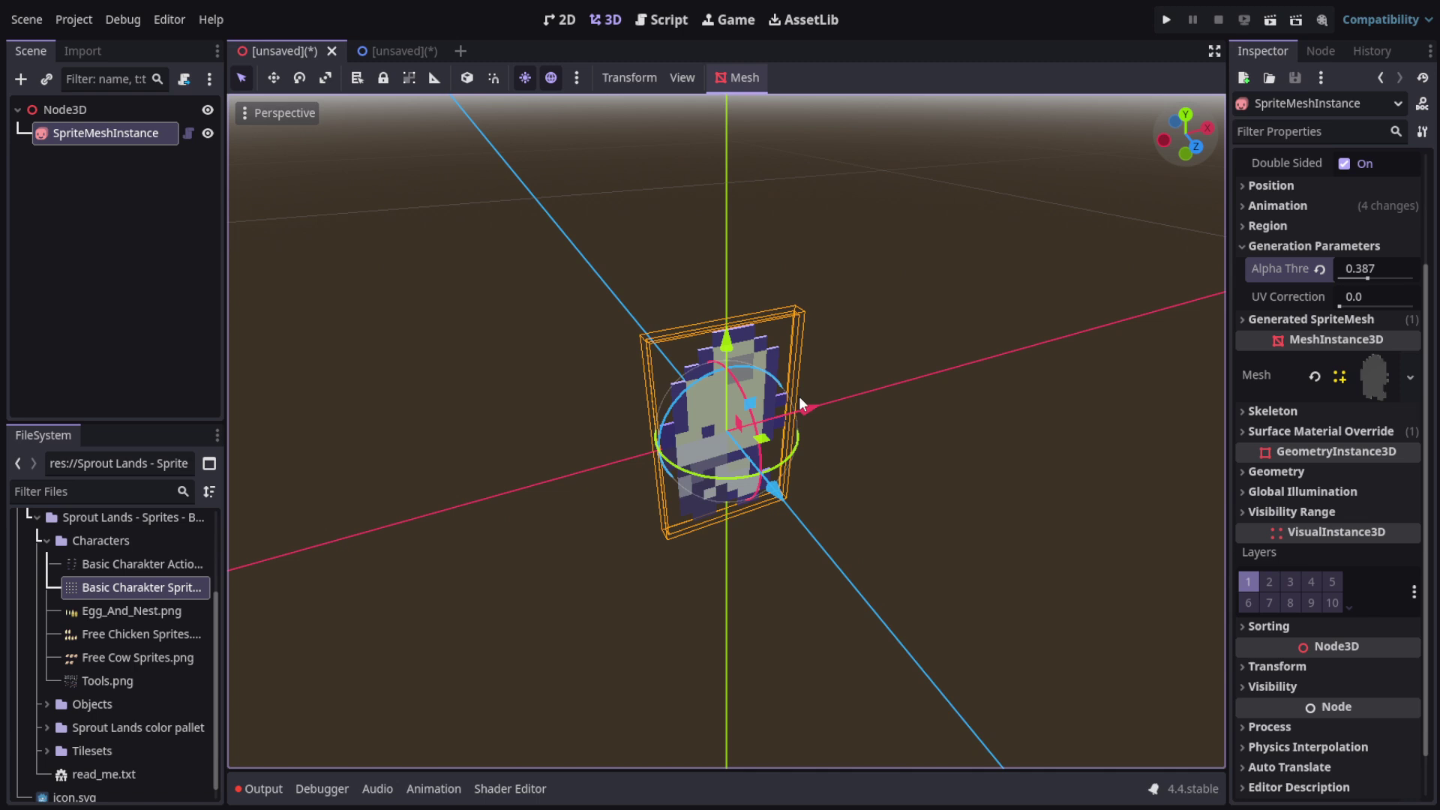
pyautogui.click(1320, 269)
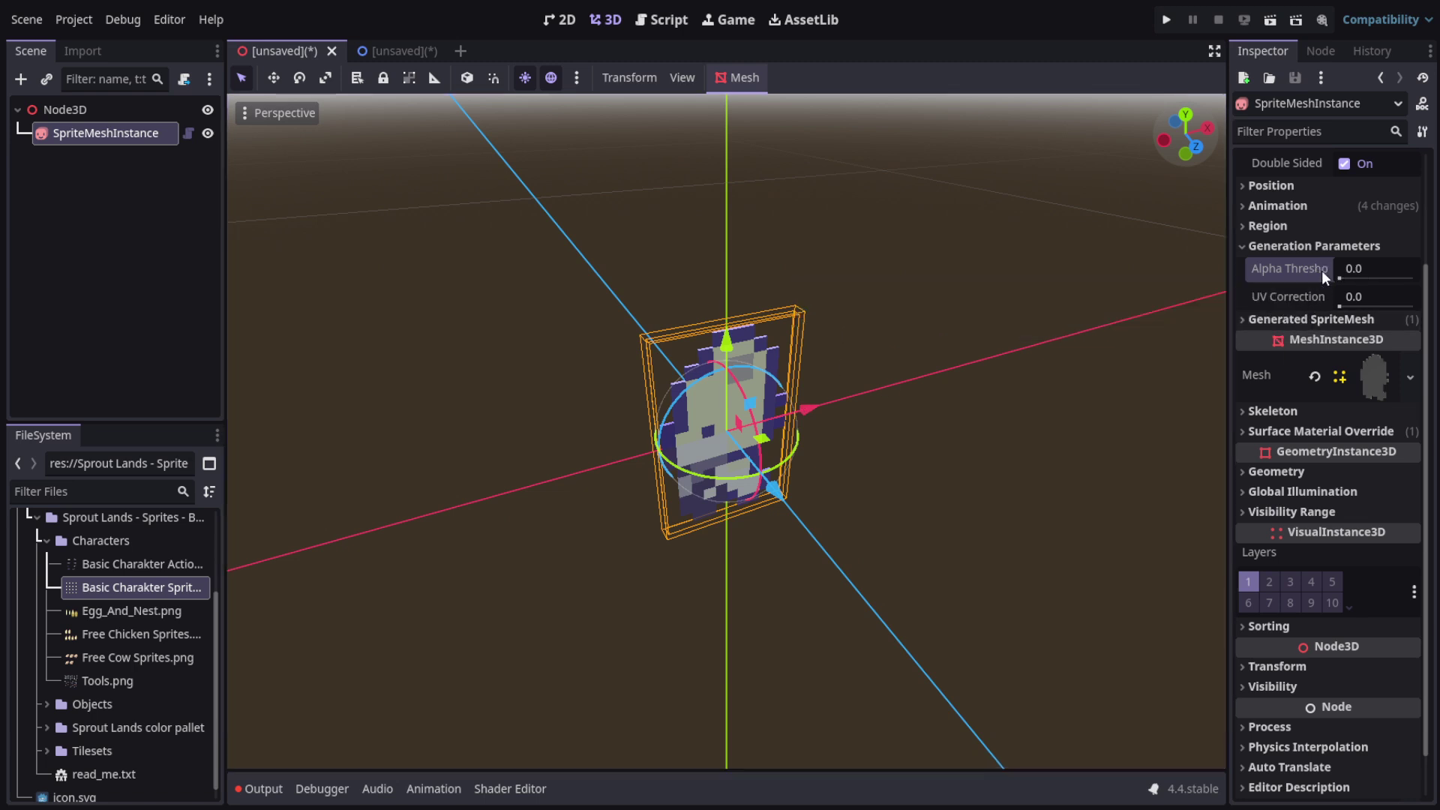
# Examine the character mesh from the front at different distances, with the node selected and deselected.
pyautogui.scroll(3, 1006, 557)
pyautogui.click(994, 570)
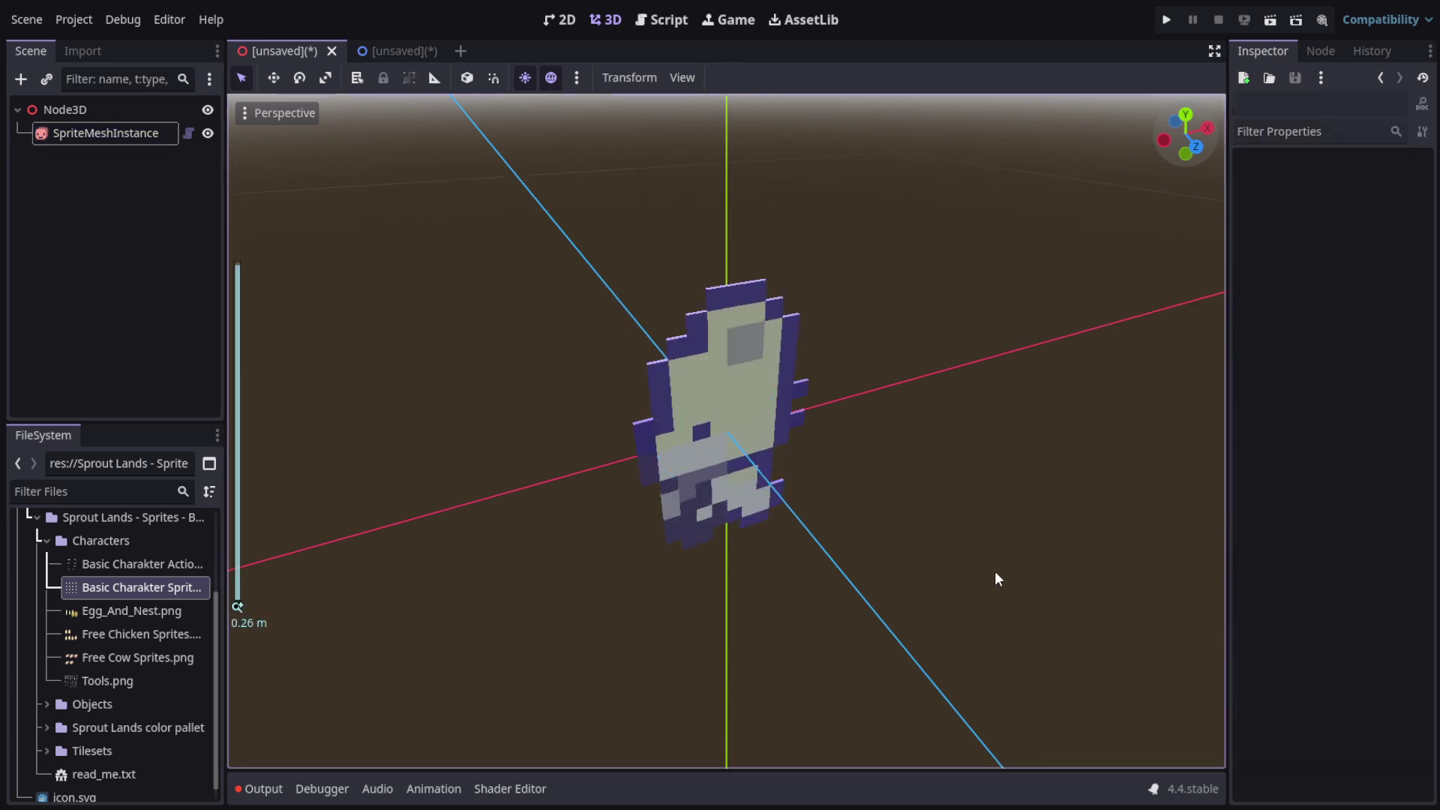
pyautogui.click(723, 469)
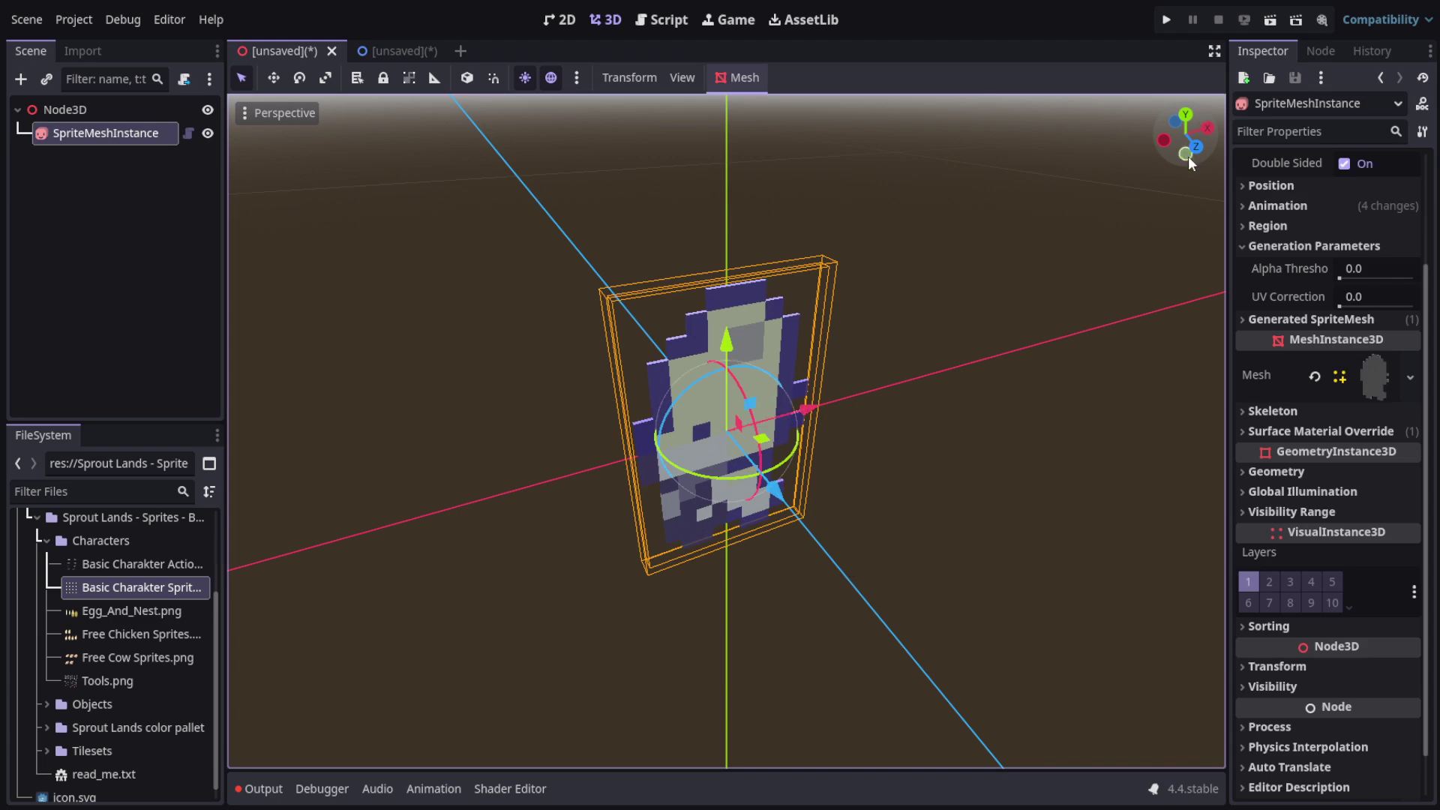
pyautogui.moveTo(975, 300); pyautogui.dragTo(893, 288, button='middle')
pyautogui.scroll(-2, 764, 483)
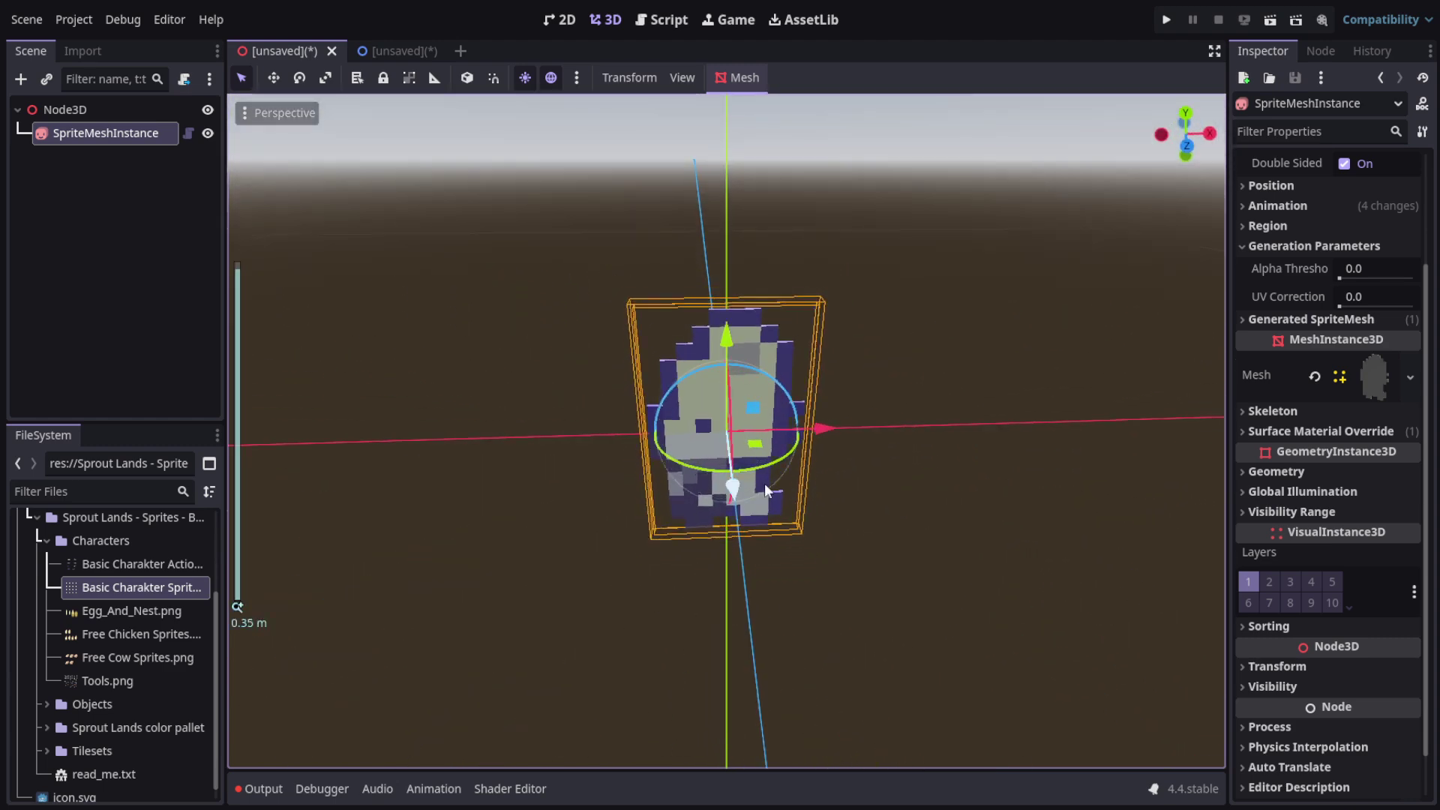
pyautogui.click(899, 483)
pyautogui.click(759, 374)
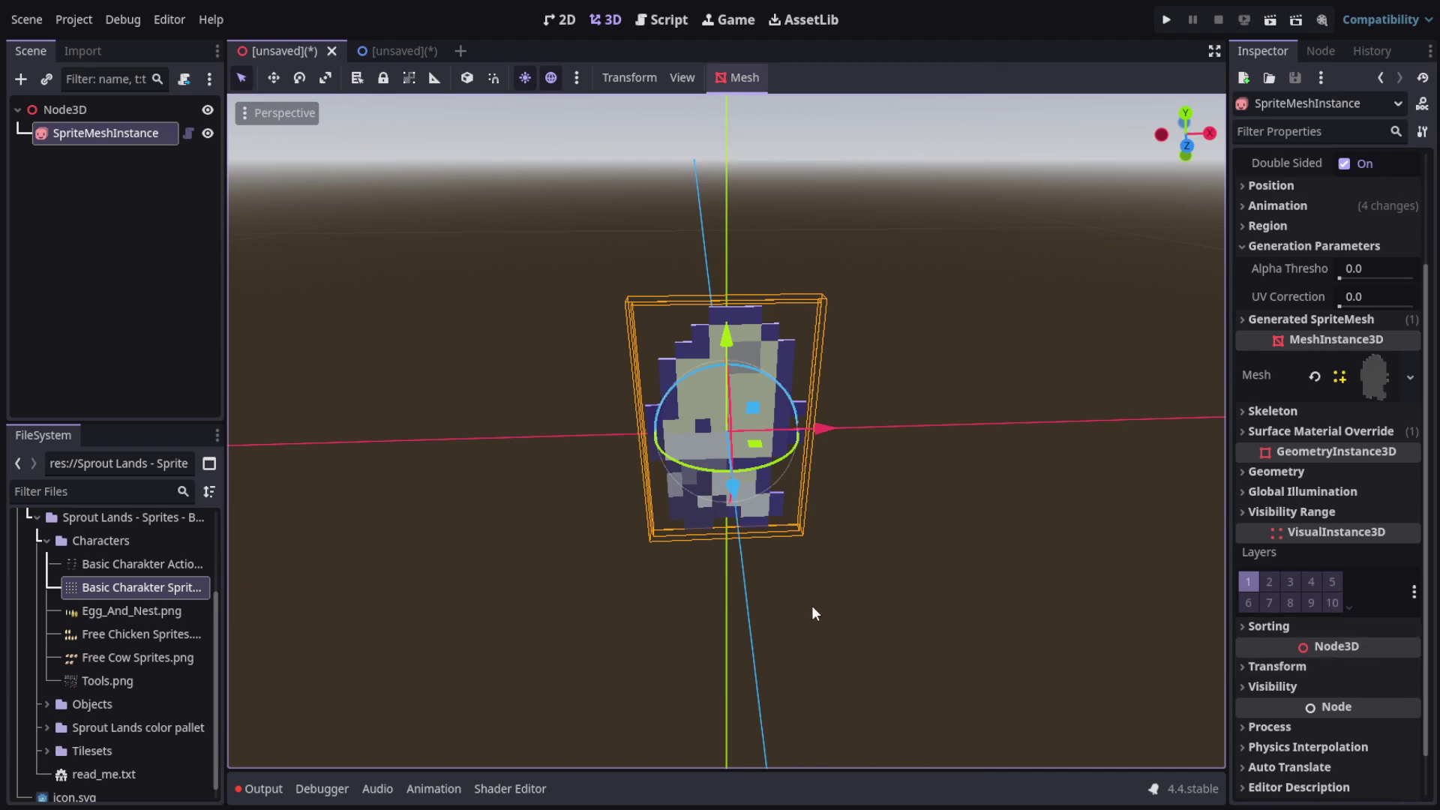
pyautogui.click(882, 339)
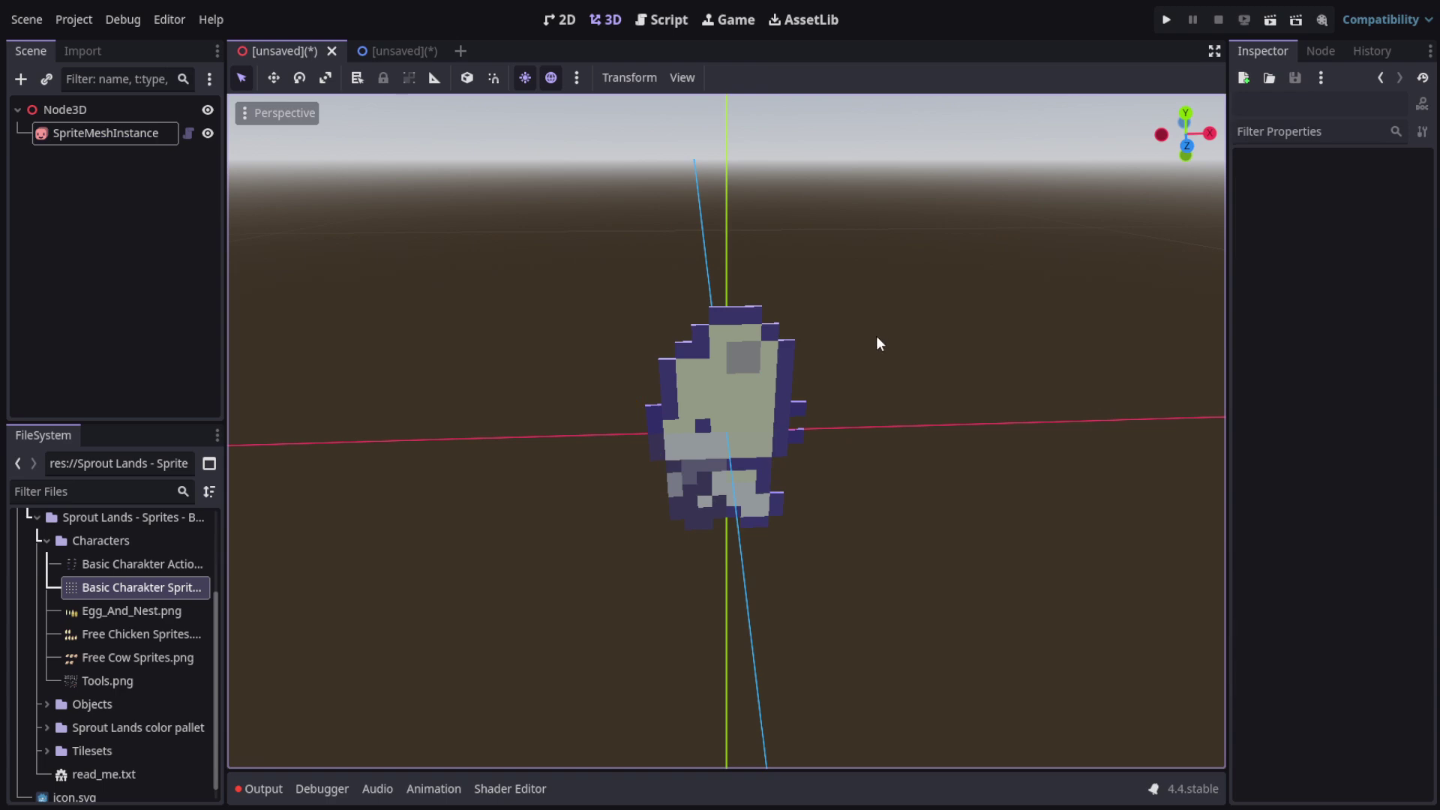
pyautogui.scroll(-3, 826, 491)
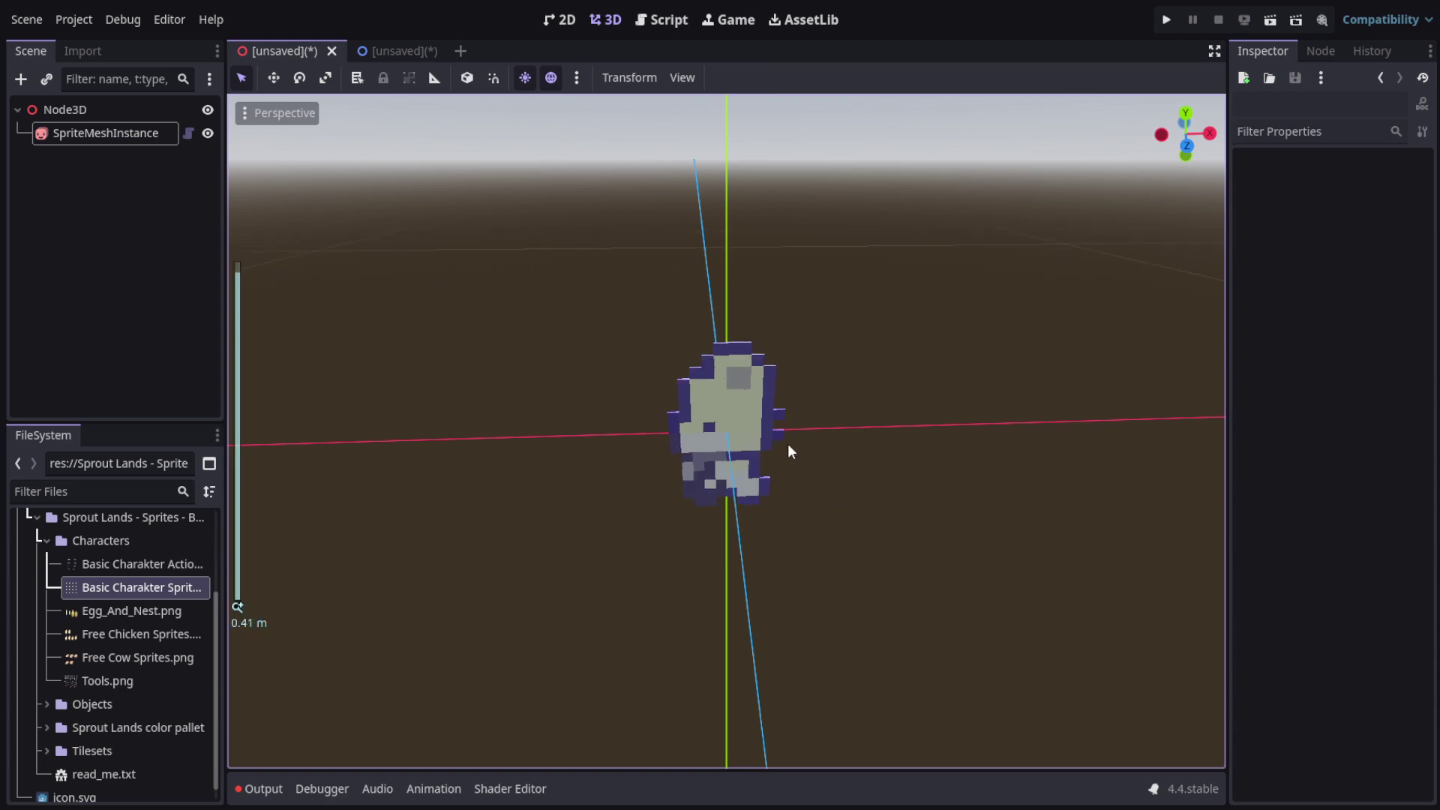
pyautogui.click(744, 398)
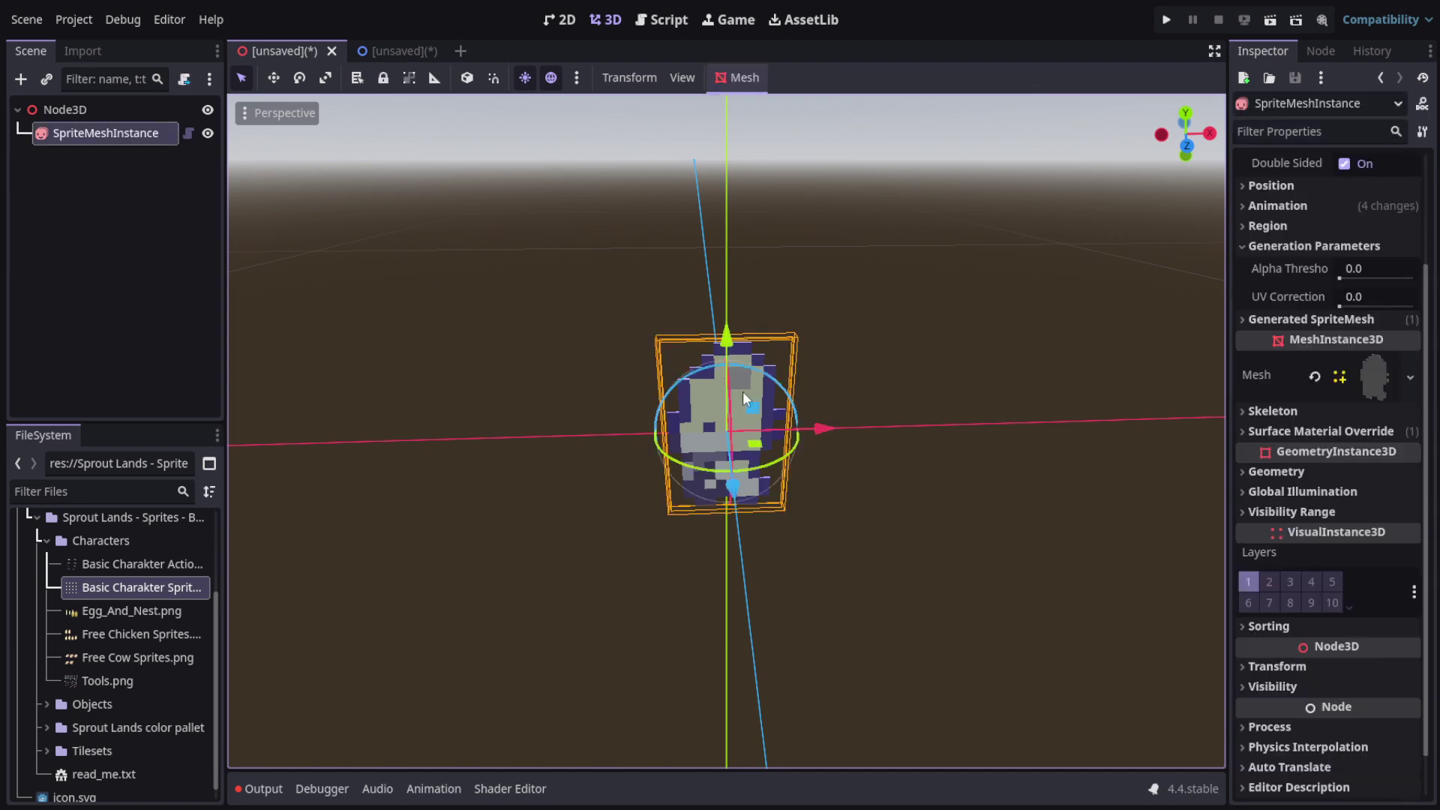
pyautogui.click(933, 516)
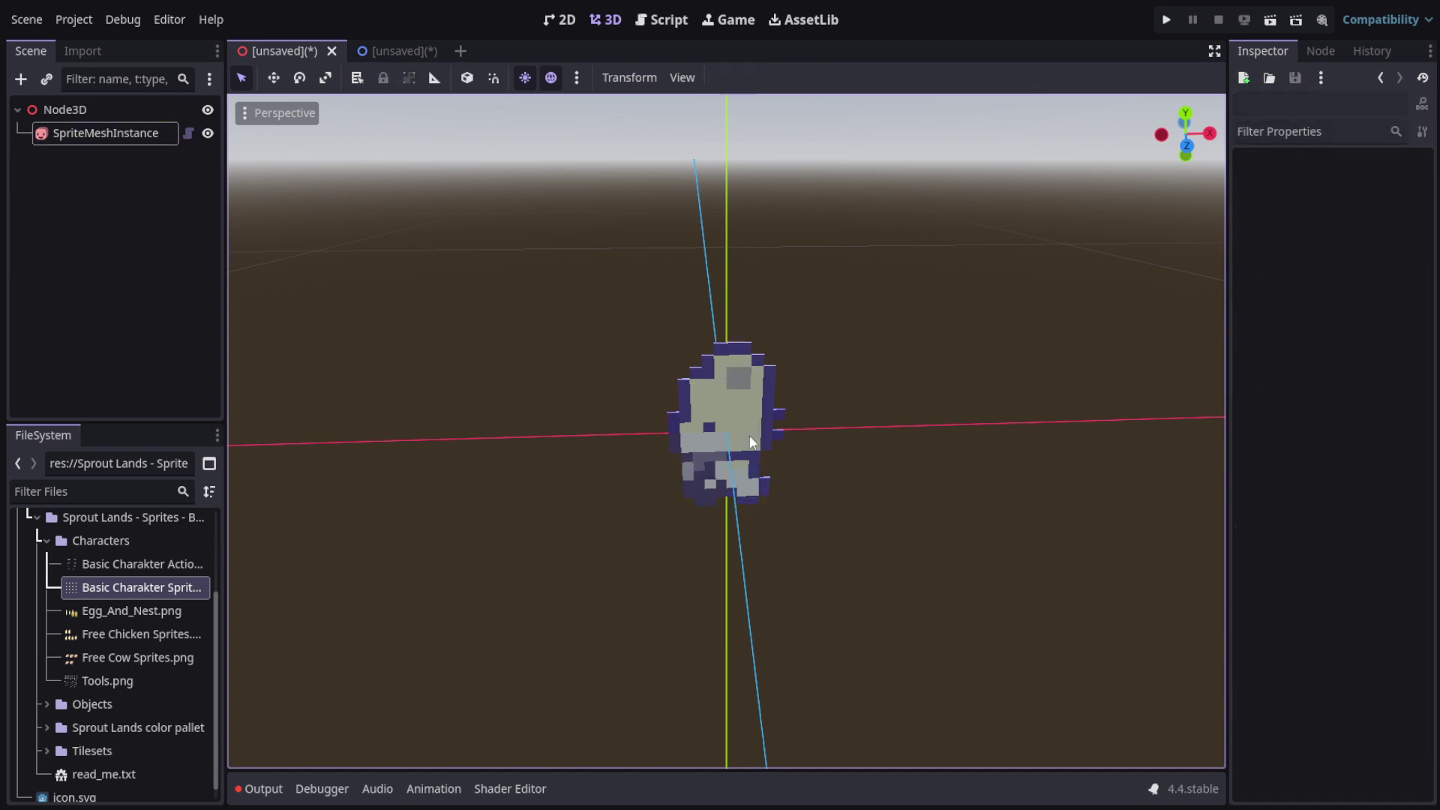